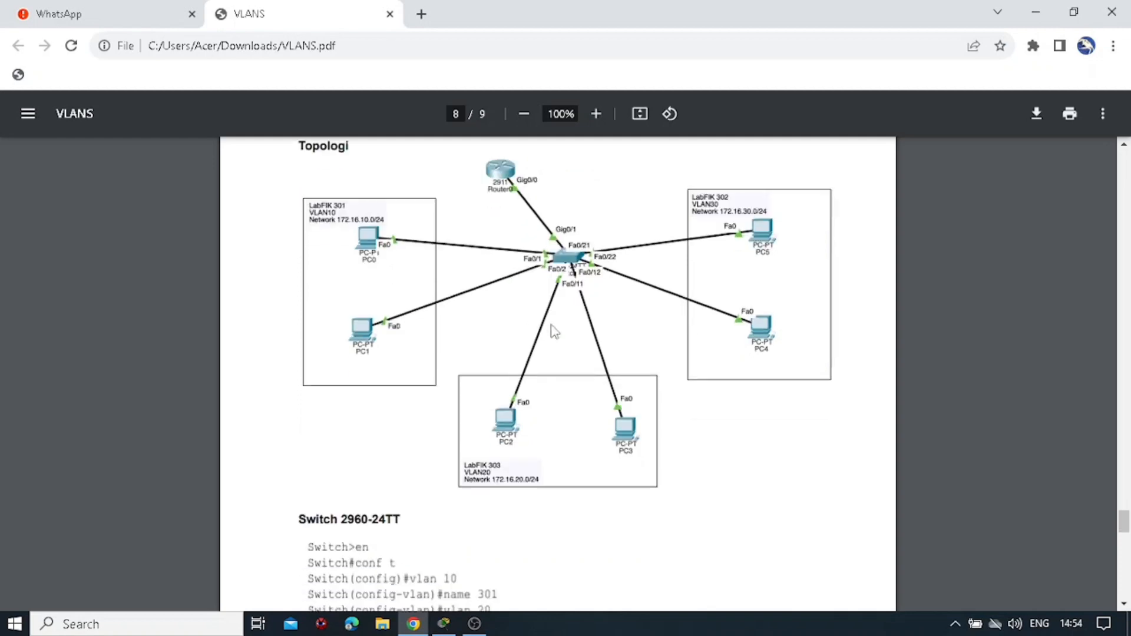
# Switch to Cisco Packet Tracer and place a 2911 router in the upper part of the empty workspace
pyautogui.scroll(-4, 553, 331)
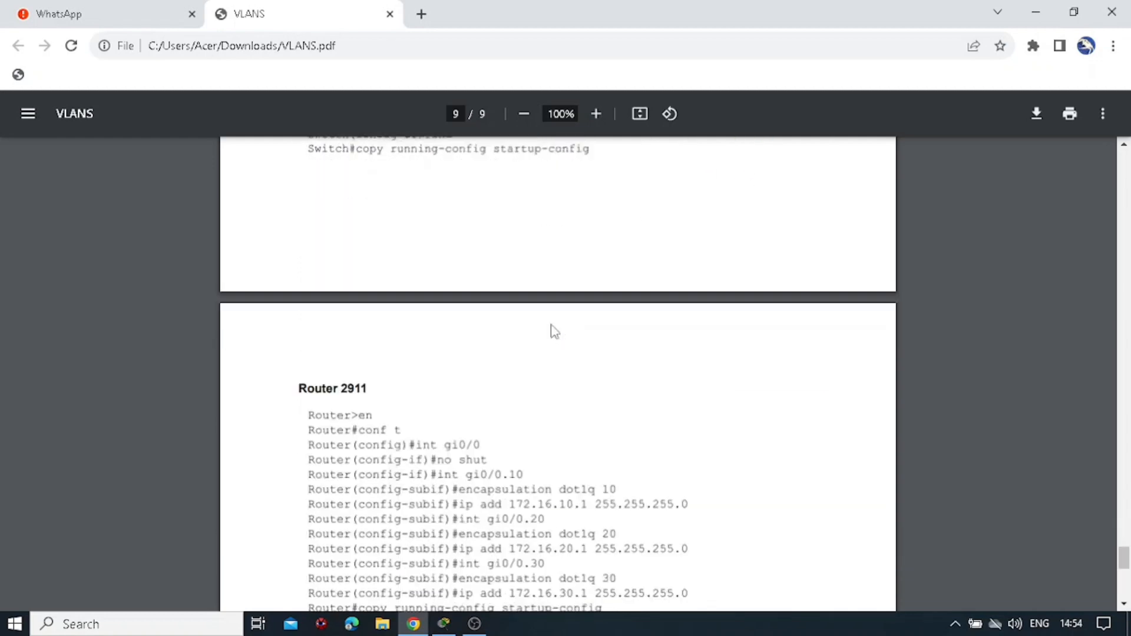
pyautogui.scroll(12, 553, 331)
pyautogui.scroll(1, 554, 331)
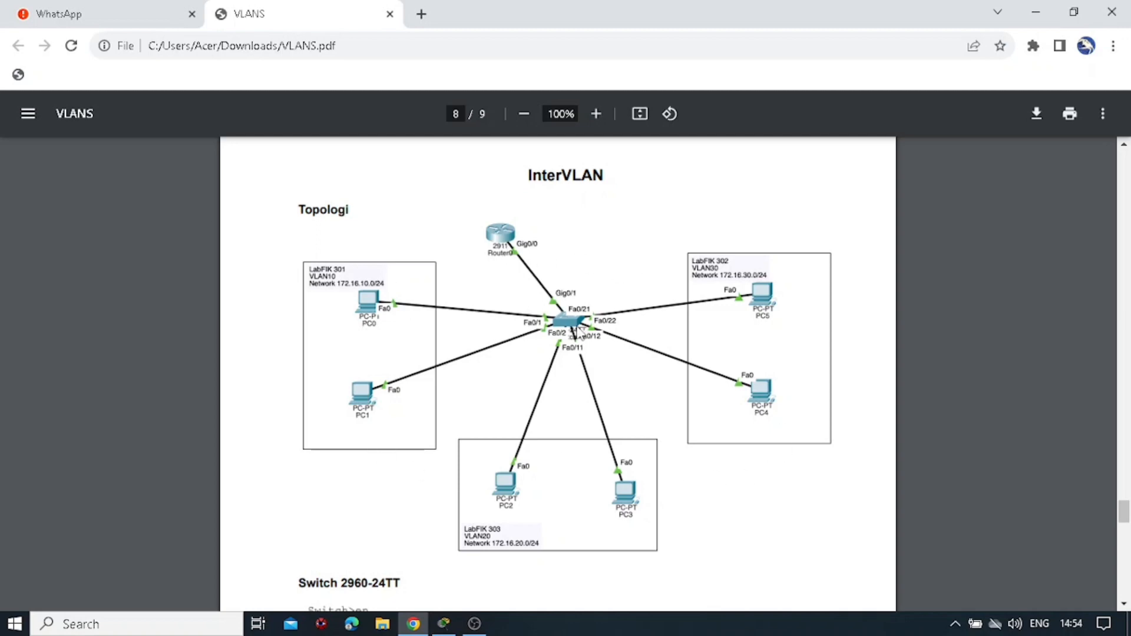
pyautogui.moveTo(448, 624)
pyautogui.click(462, 560)
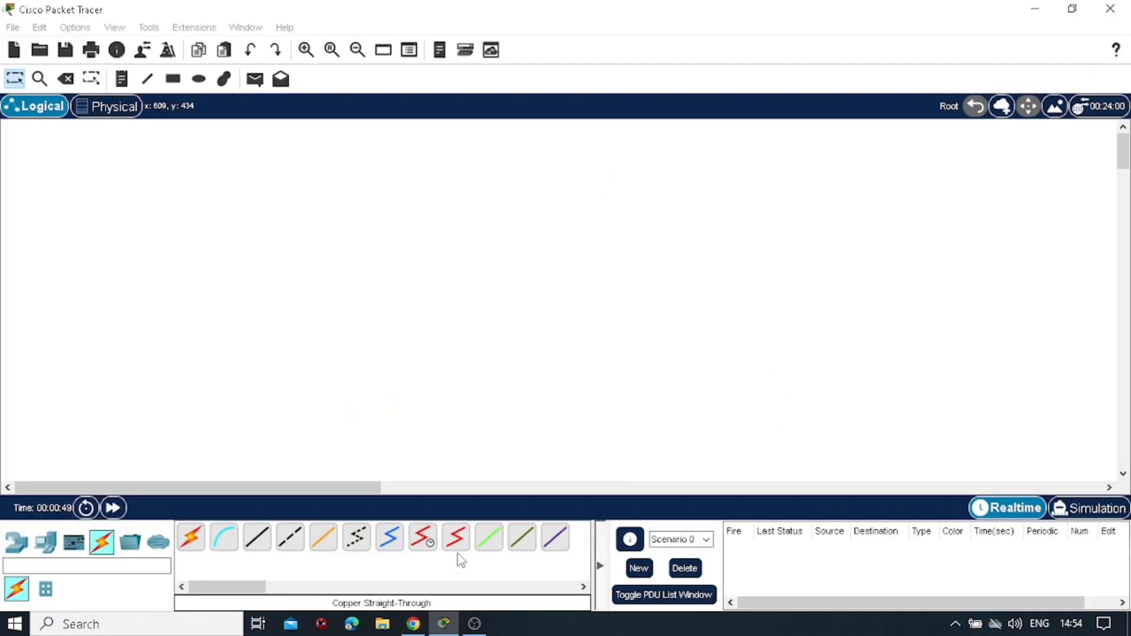
pyautogui.click(16, 542)
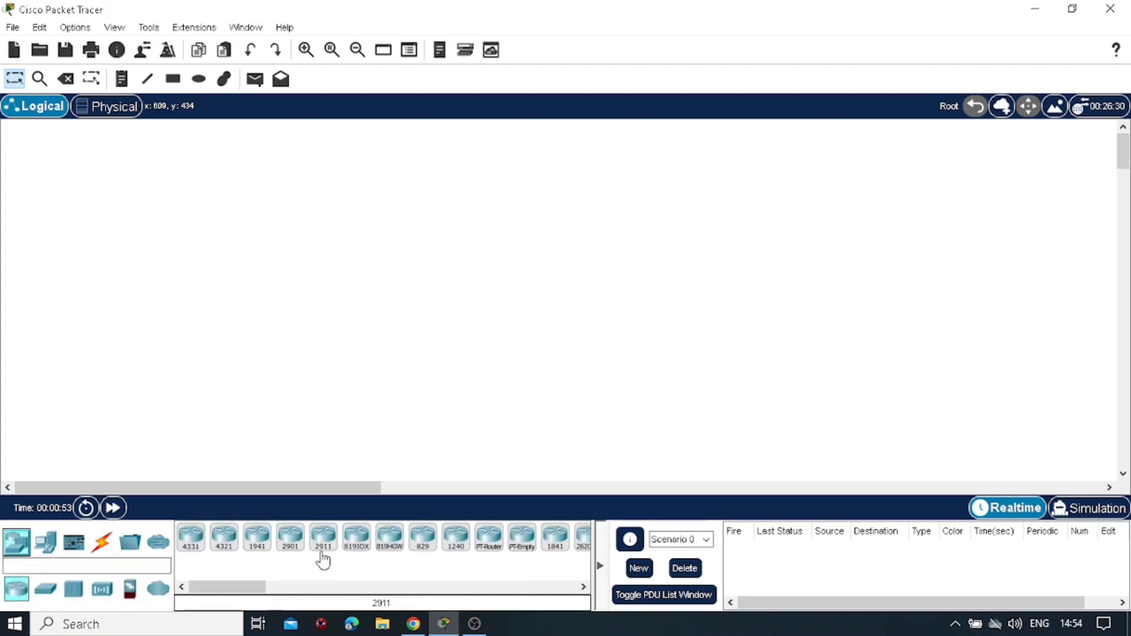
pyautogui.moveTo(323, 548); pyautogui.dragTo(325, 547)
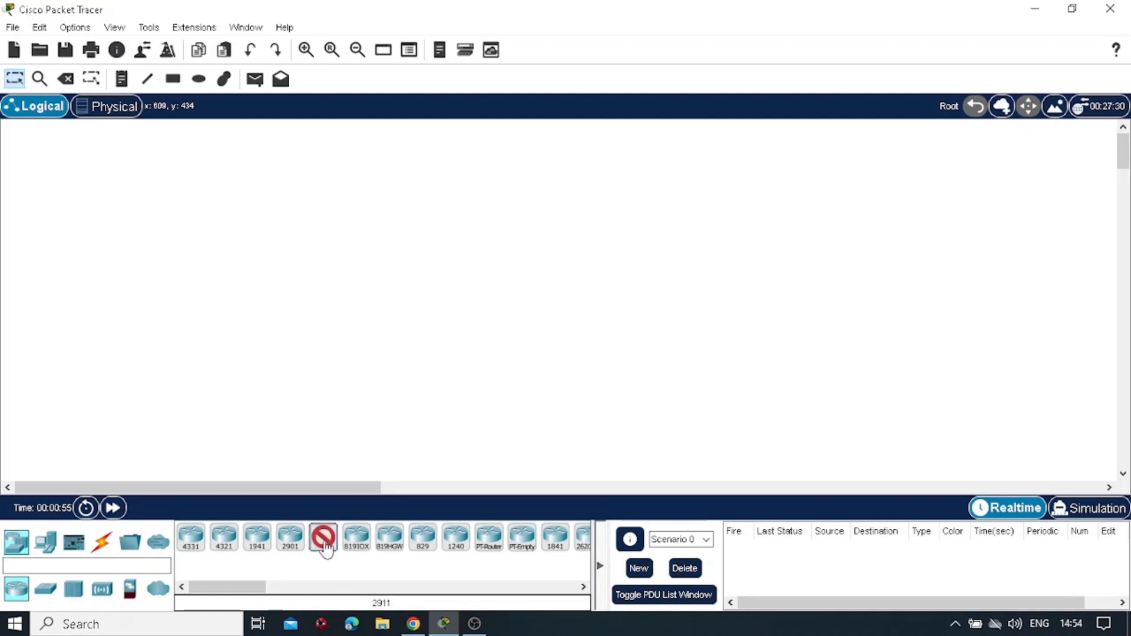
pyautogui.click(368, 207)
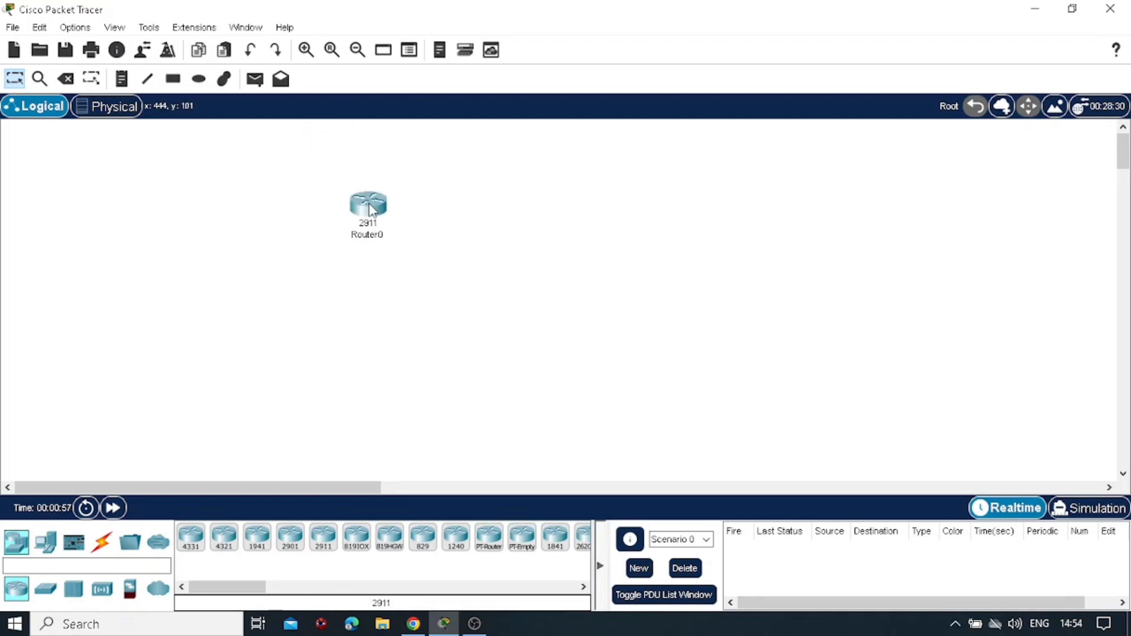
# Place six PCs in a U-shaped arrangement below the router: two on its left side, two along the bottom, two on the right
pyautogui.click(46, 543)
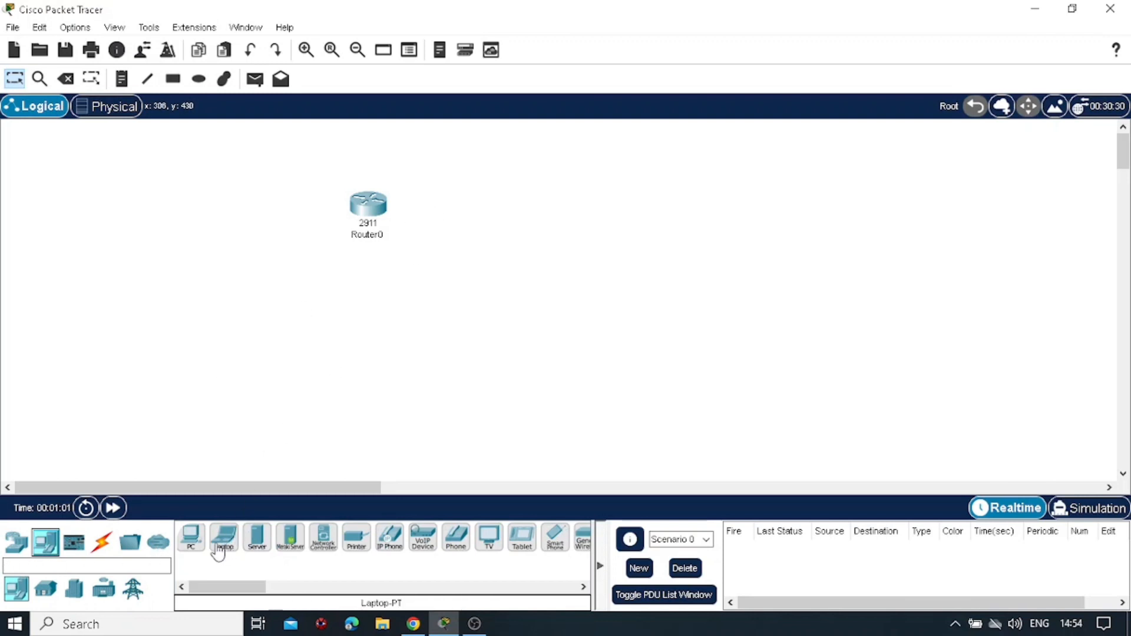
pyautogui.click(191, 545)
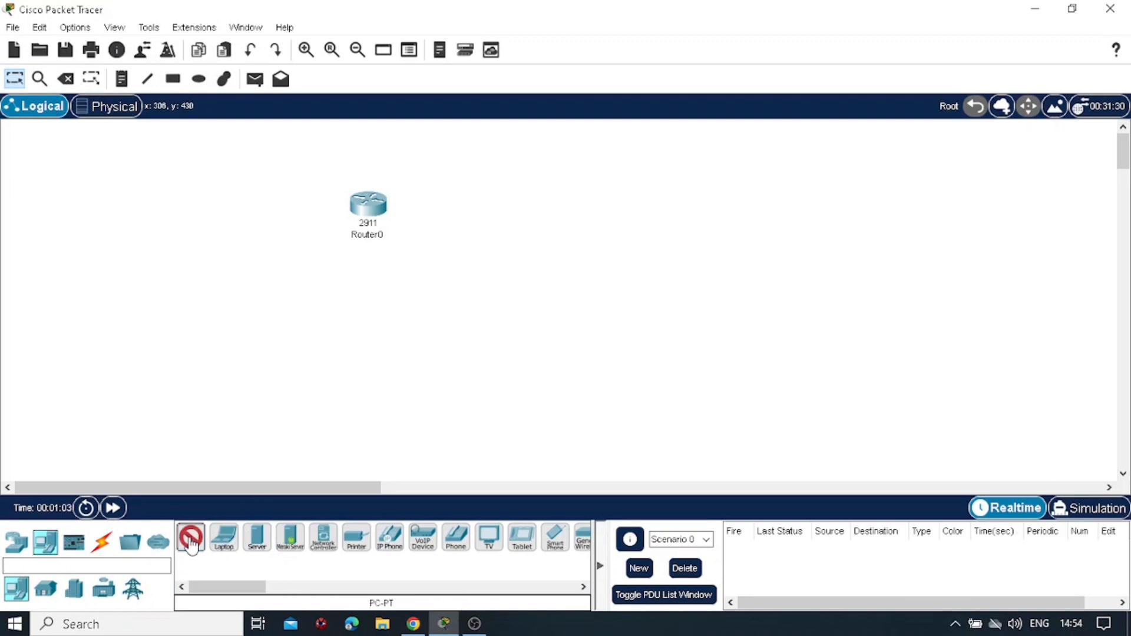
pyautogui.click(311, 277)
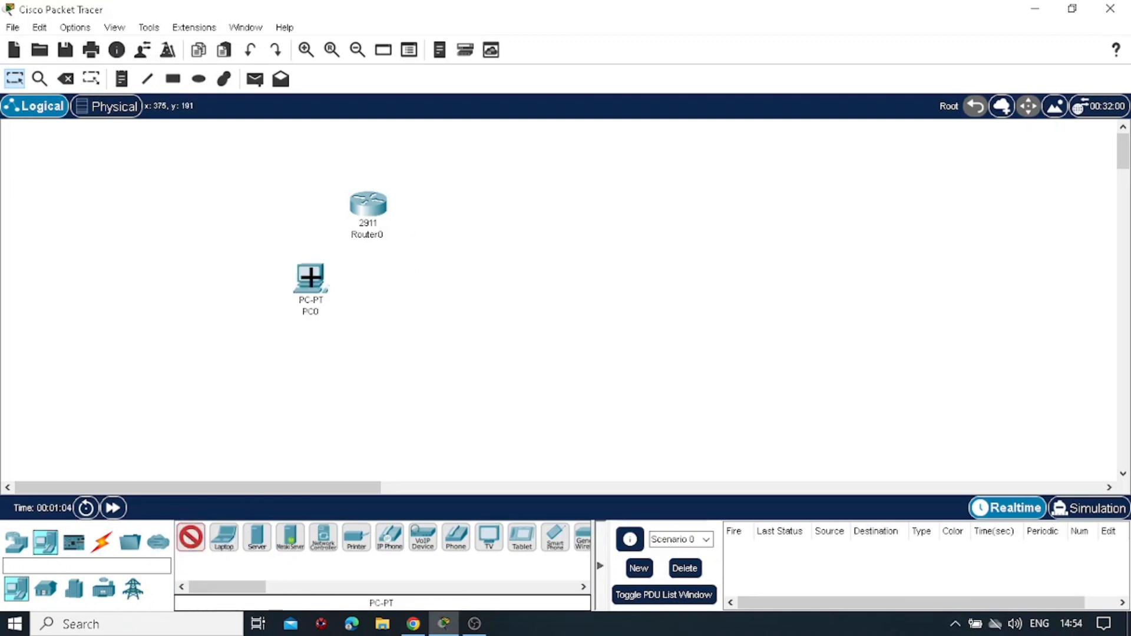
pyautogui.click(304, 393)
pyautogui.click(427, 419)
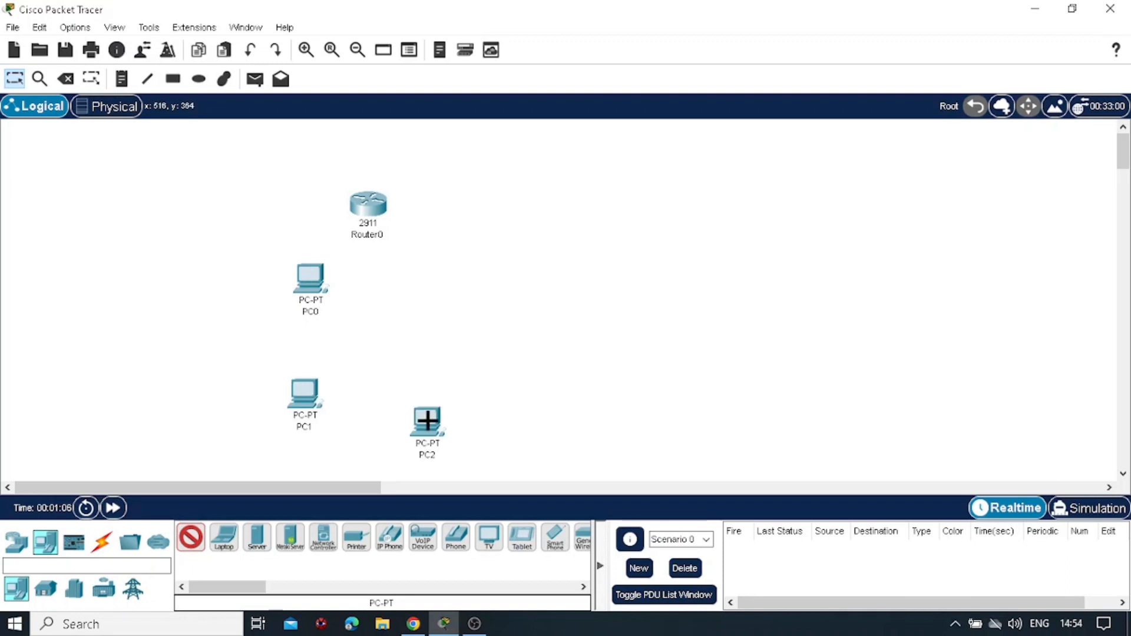
pyautogui.click(541, 423)
pyautogui.click(616, 358)
pyautogui.click(611, 270)
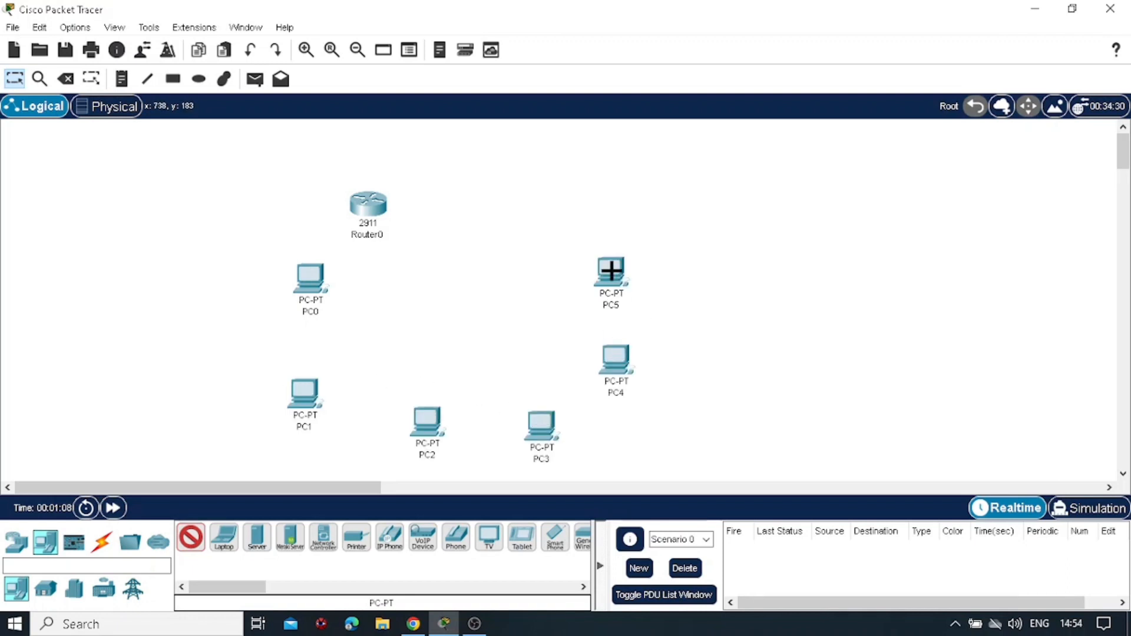
# Place a 2960 switch in the middle of the six PCs
pyautogui.click(16, 540)
pyautogui.click(46, 594)
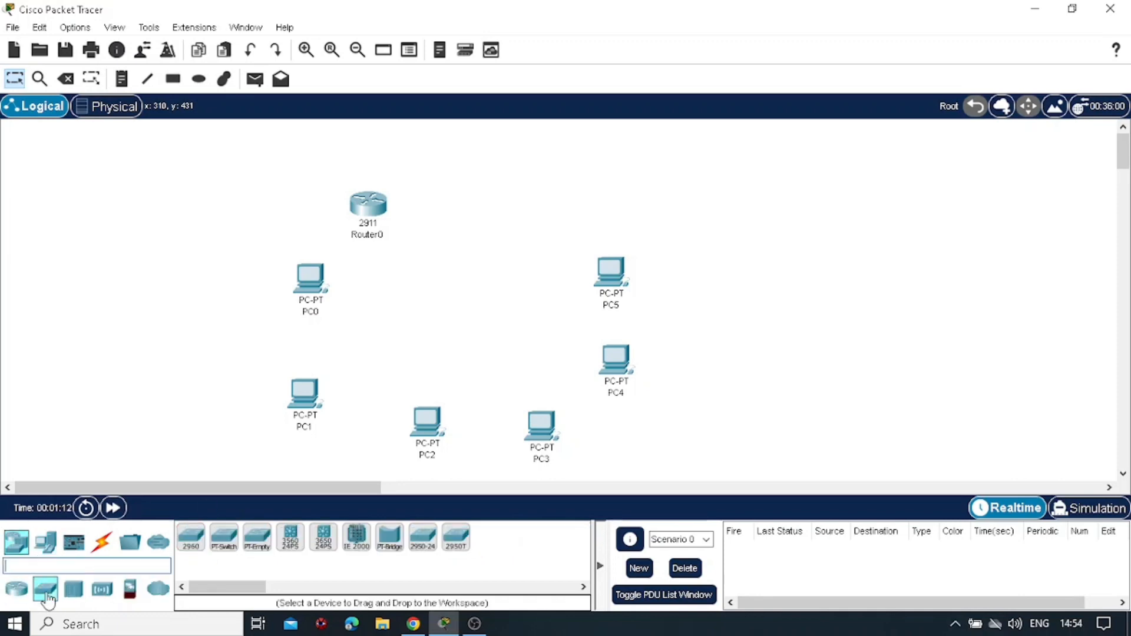
pyautogui.click(191, 537)
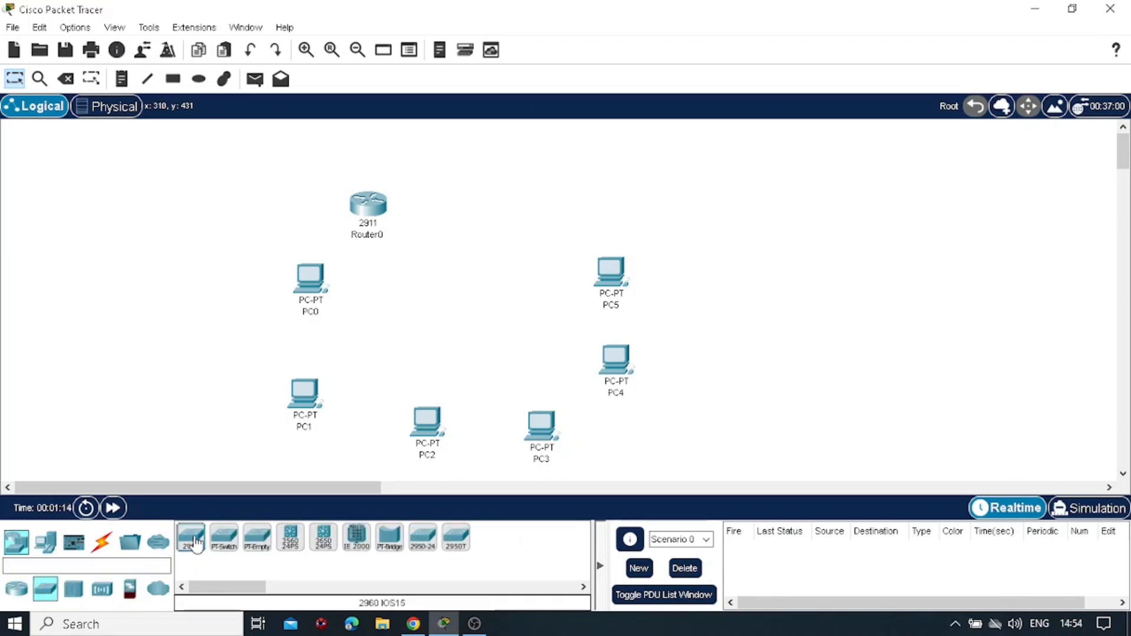
pyautogui.click(460, 313)
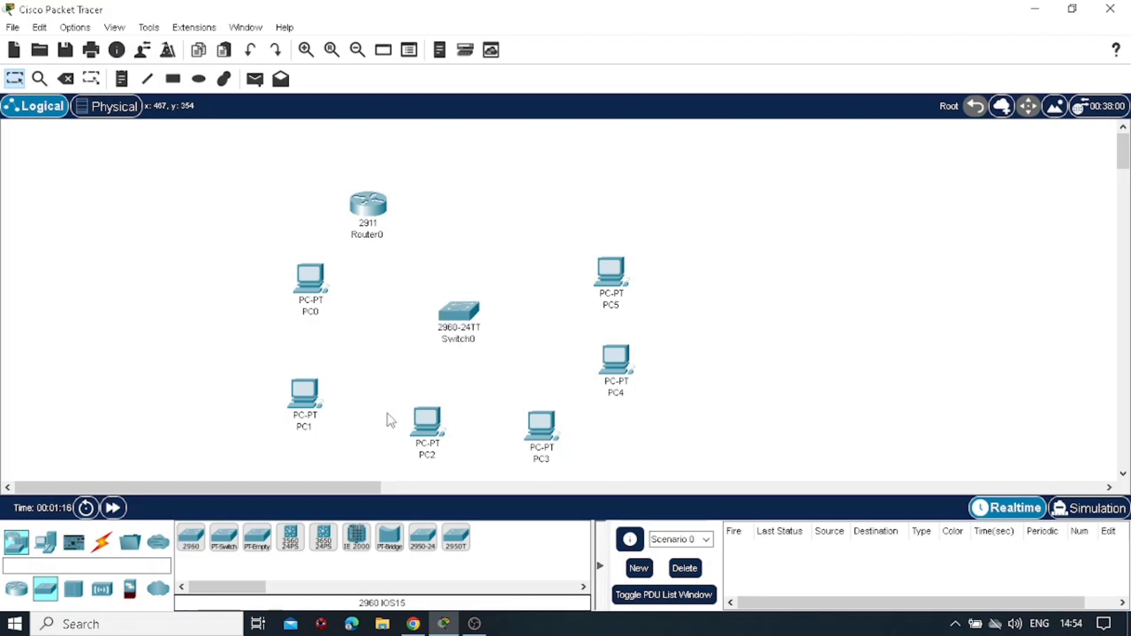
# Connect PC0's FastEthernet0 to the switch's FastEthernet0/1 with a copper straight-through cable
pyautogui.click(104, 545)
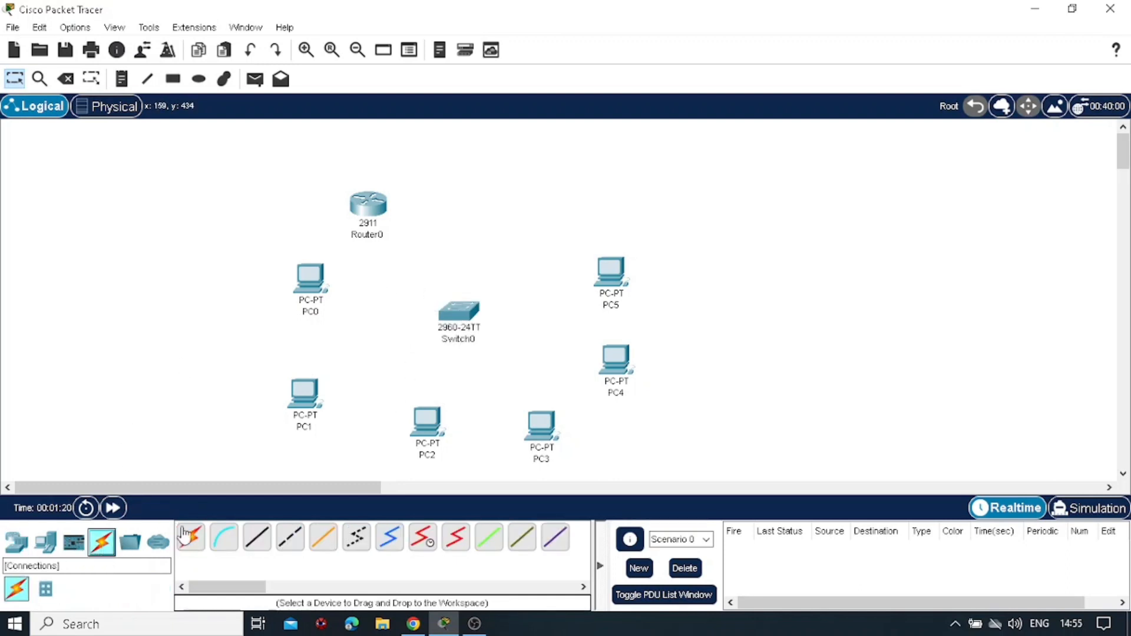
pyautogui.click(264, 548)
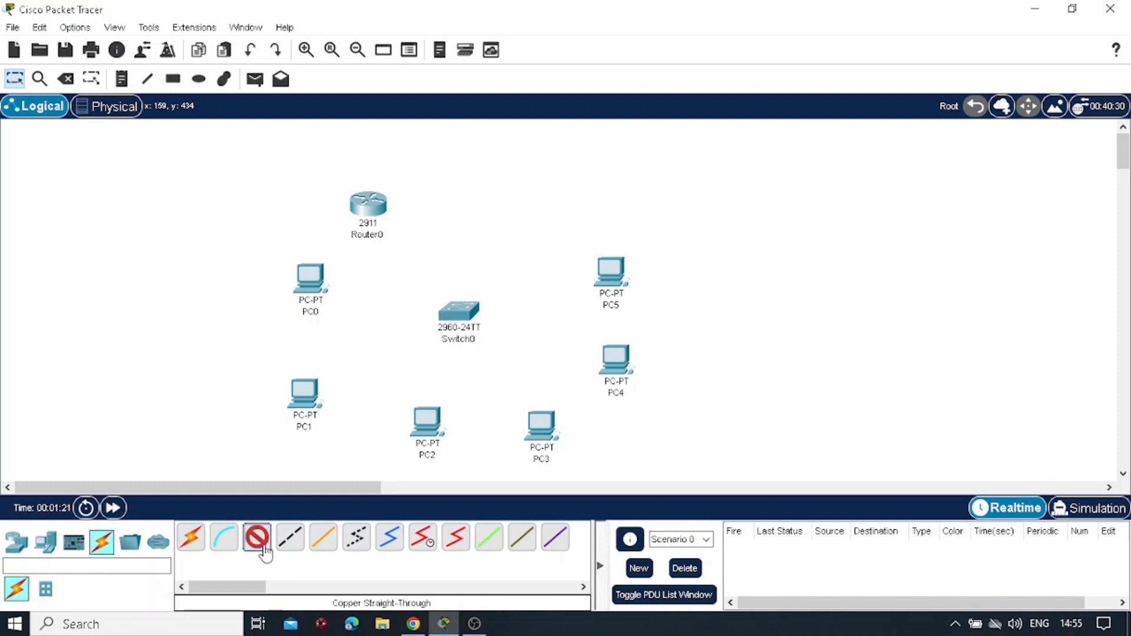
pyautogui.click(313, 273)
pyautogui.click(395, 335)
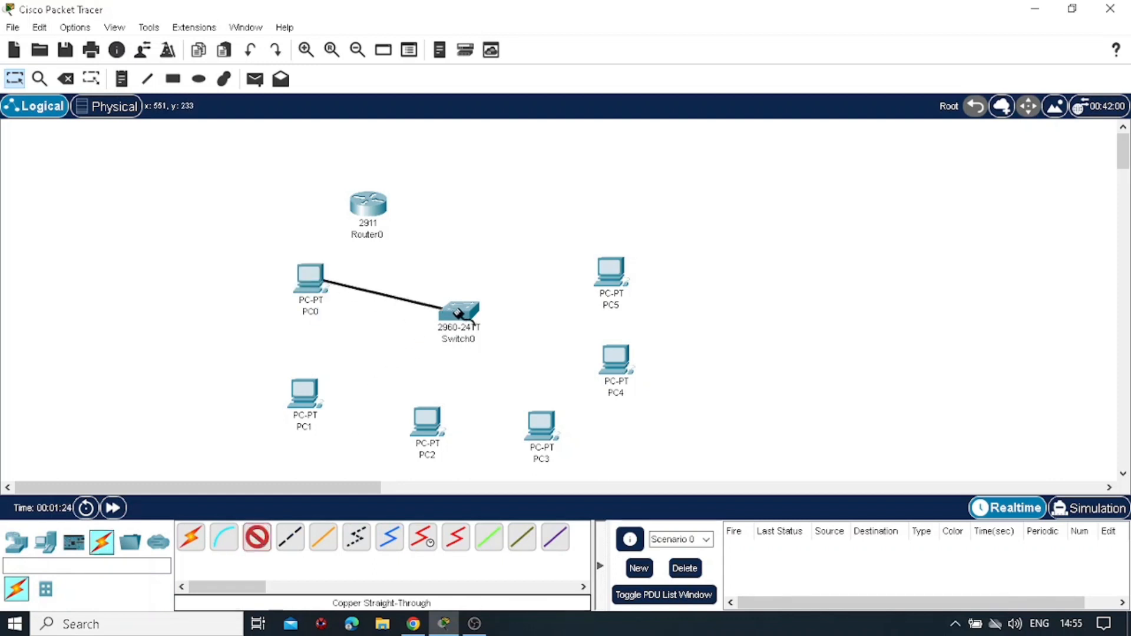
pyautogui.click(462, 312)
pyautogui.click(566, 32)
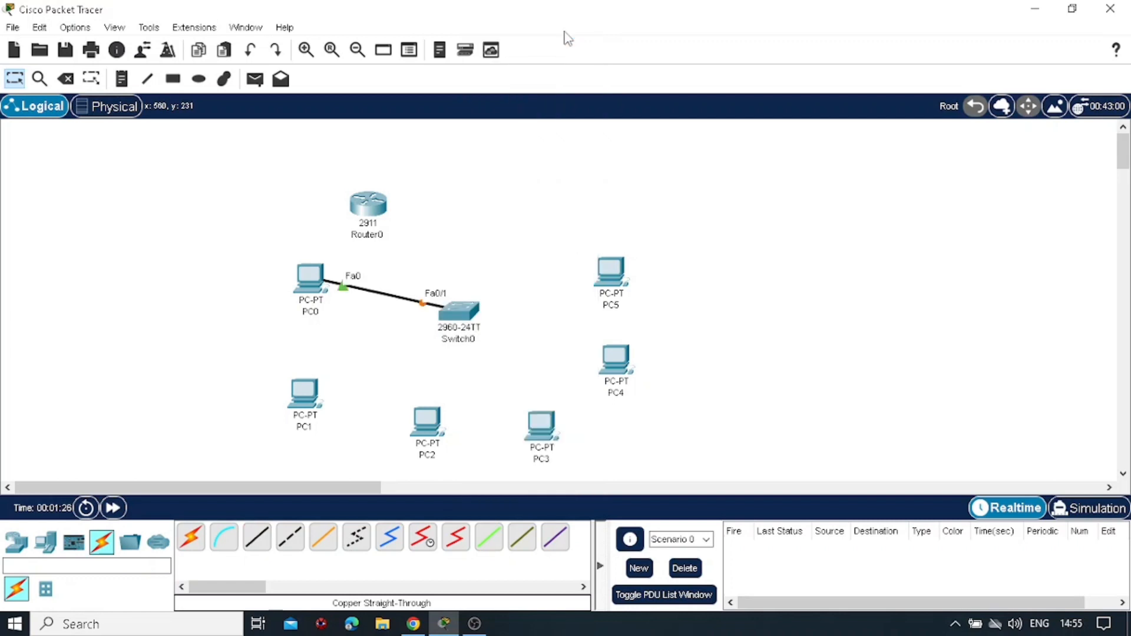
# Connect PC1's FastEthernet0 to the switch's FastEthernet0/2 with a copper straight-through cable
pyautogui.click(257, 537)
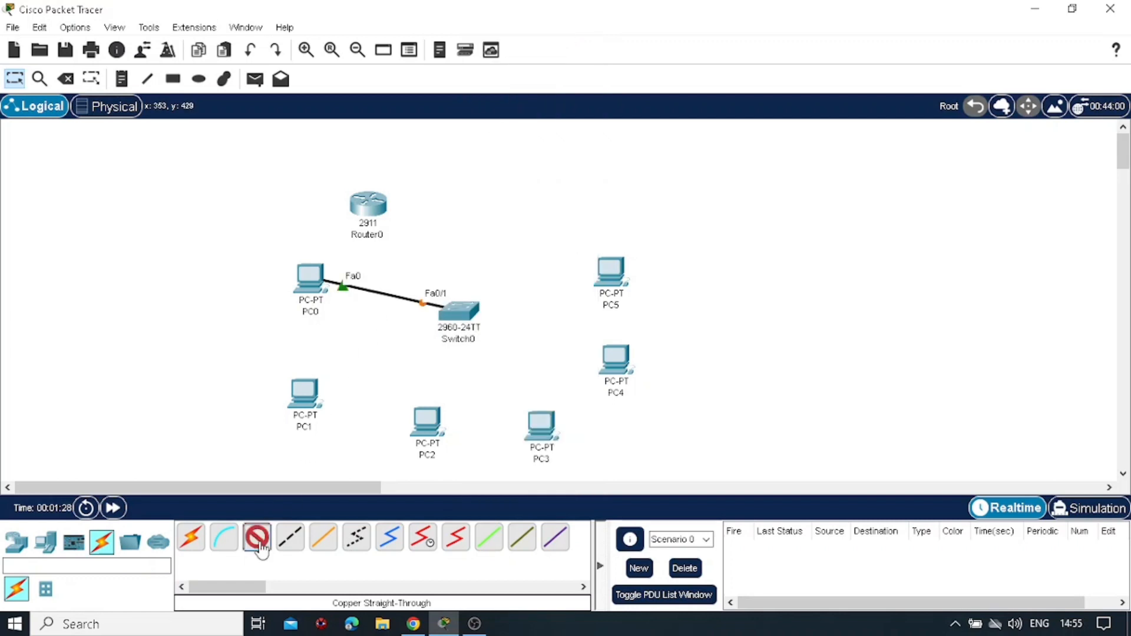
pyautogui.click(309, 389)
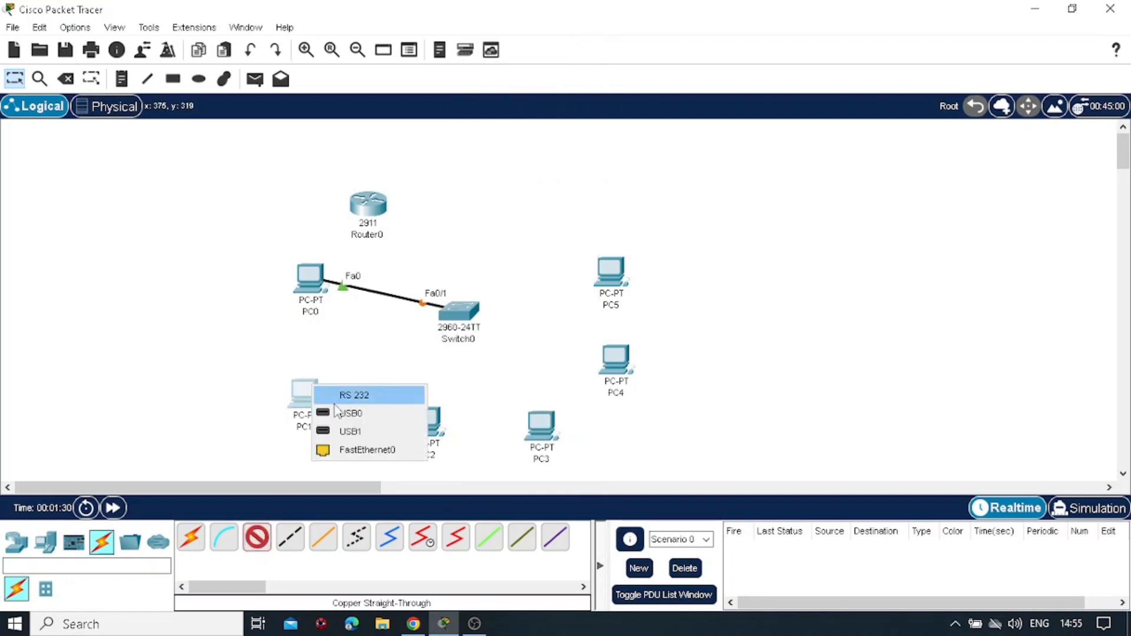
pyautogui.click(346, 451)
pyautogui.click(460, 310)
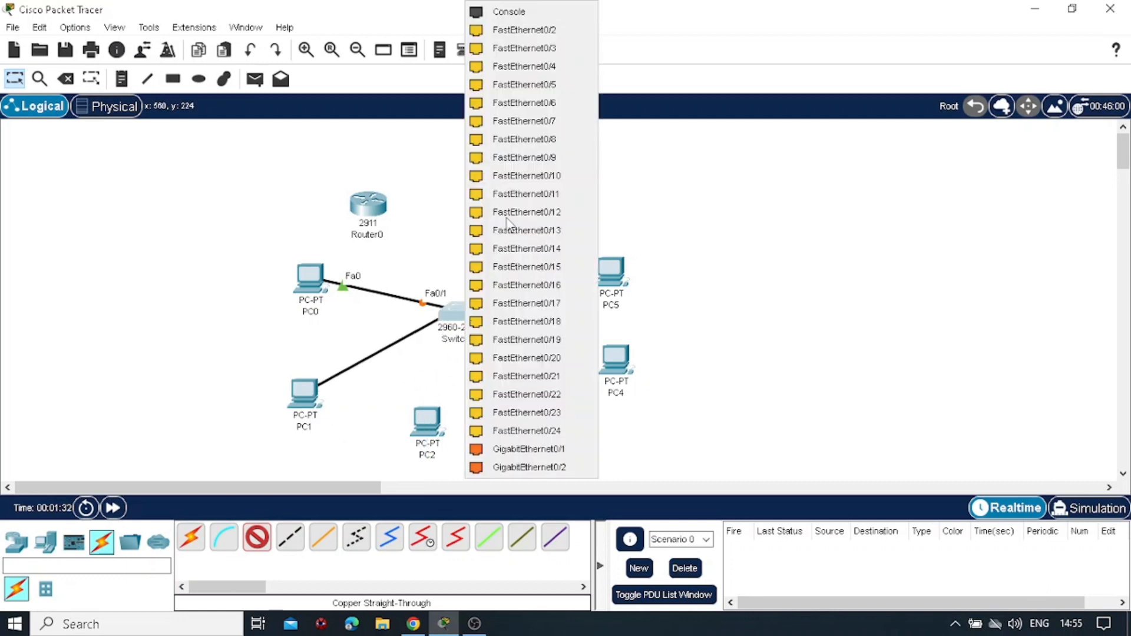
pyautogui.click(560, 31)
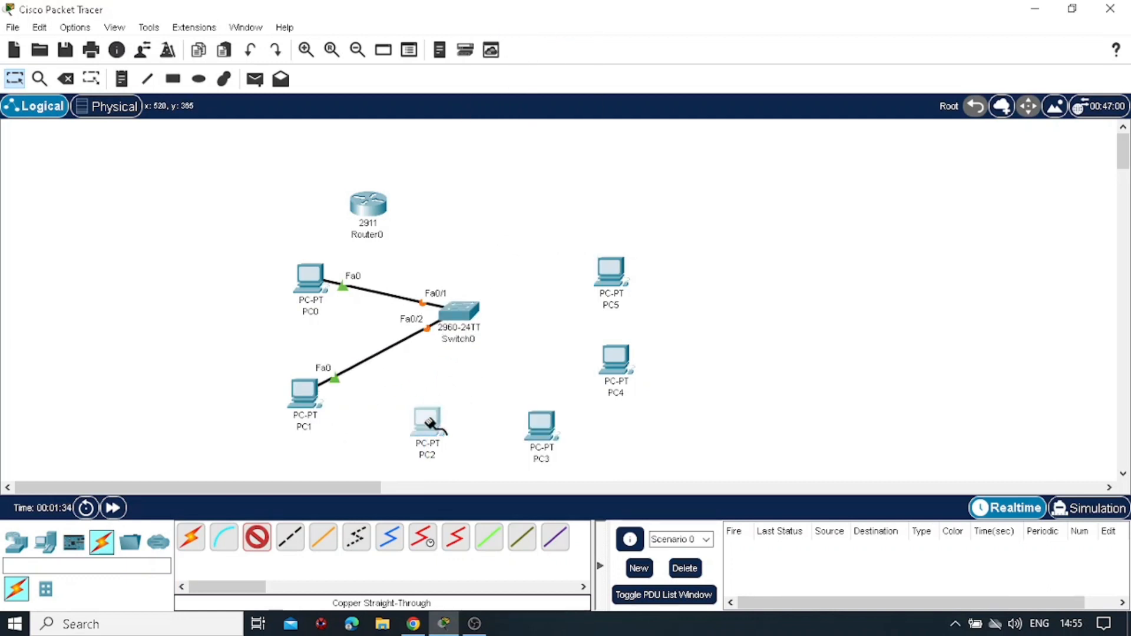
# Cable PC2's FastEthernet0 to switch port FastEthernet0/11 and PC3's FastEthernet0 to FastEthernet0/12 with copper straight-through cables
pyautogui.click(428, 418)
pyautogui.click(461, 489)
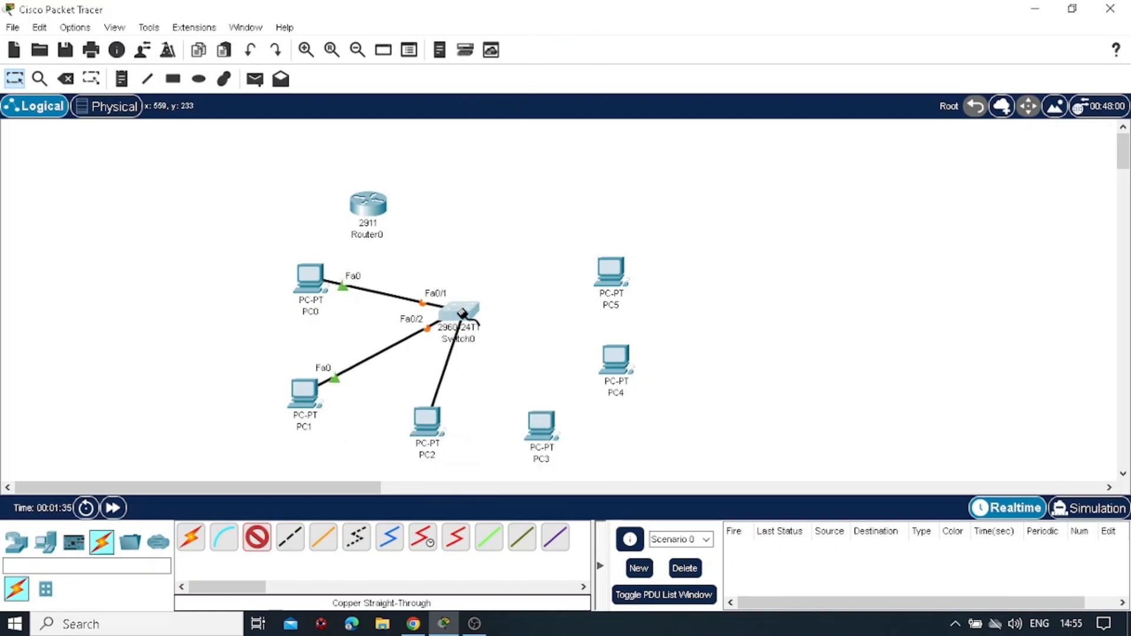
pyautogui.click(463, 311)
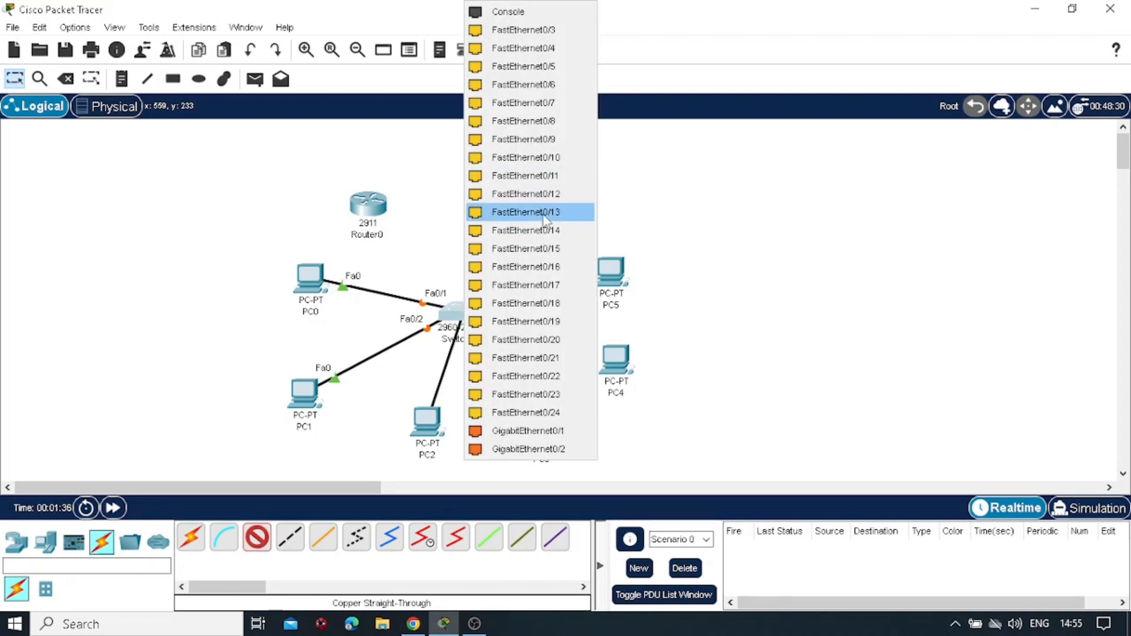
pyautogui.click(545, 176)
pyautogui.click(539, 427)
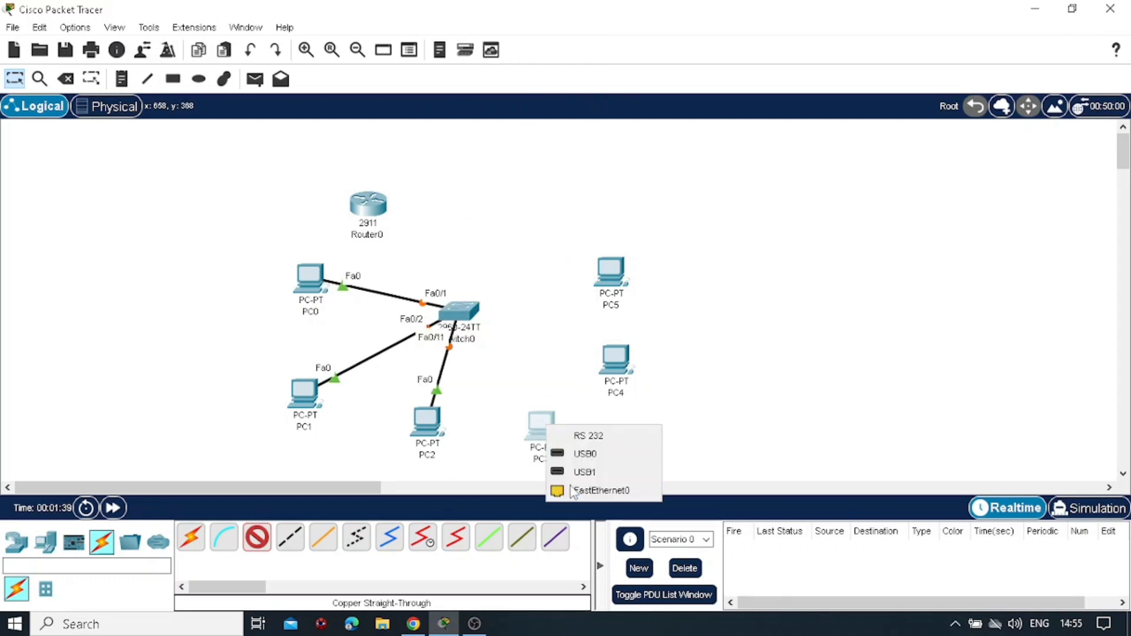
pyautogui.click(595, 490)
pyautogui.click(462, 310)
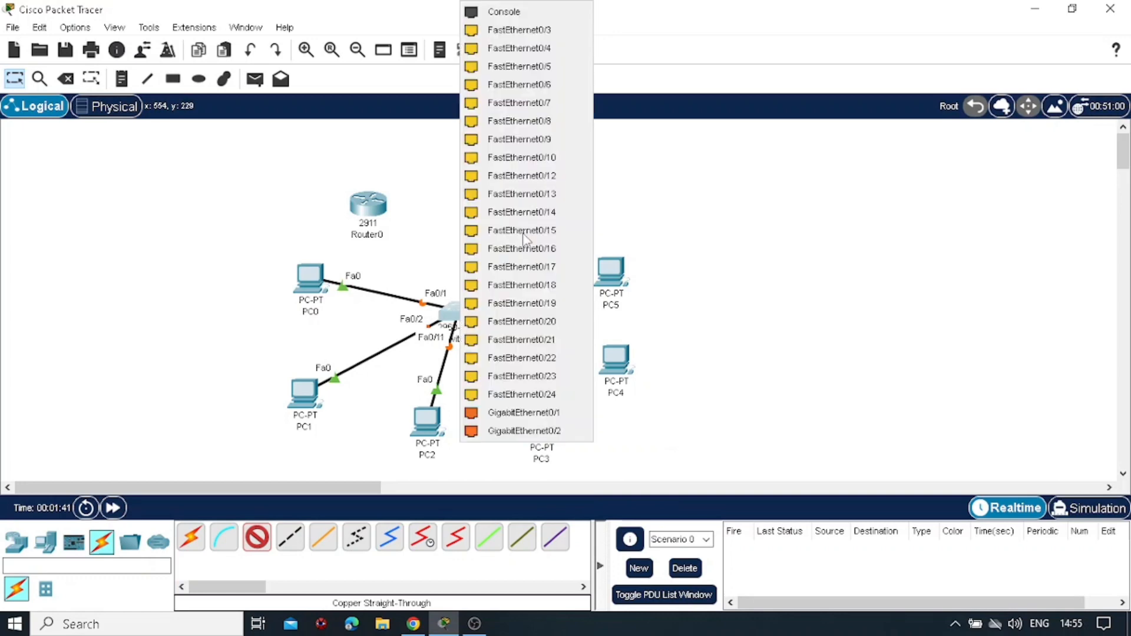
pyautogui.click(545, 182)
# Cable PC4's FastEthernet0 to switch port FastEthernet0/21 and PC5's FastEthernet0 to FastEthernet0/22 with copper straight-through cables
pyautogui.click(615, 356)
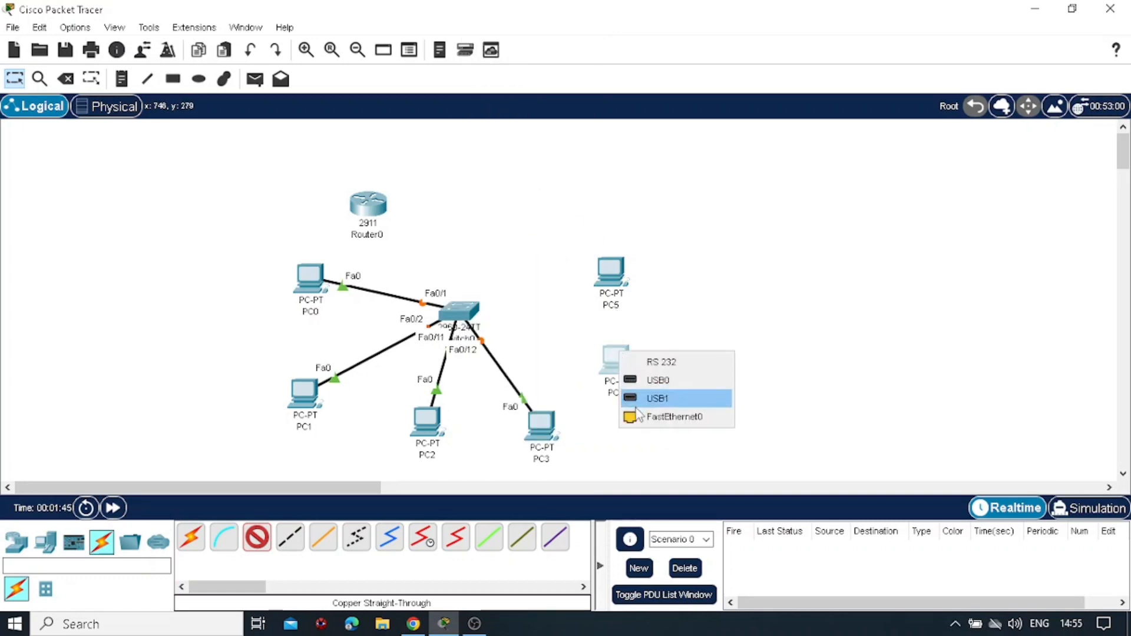
pyautogui.click(642, 416)
pyautogui.click(461, 309)
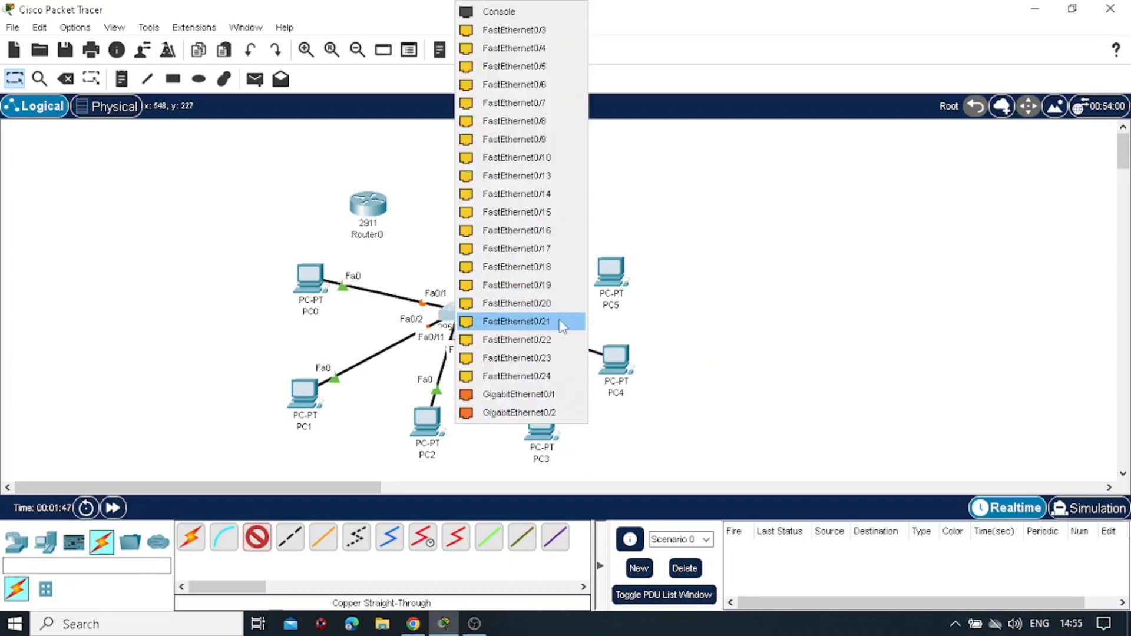
pyautogui.click(560, 322)
pyautogui.click(623, 273)
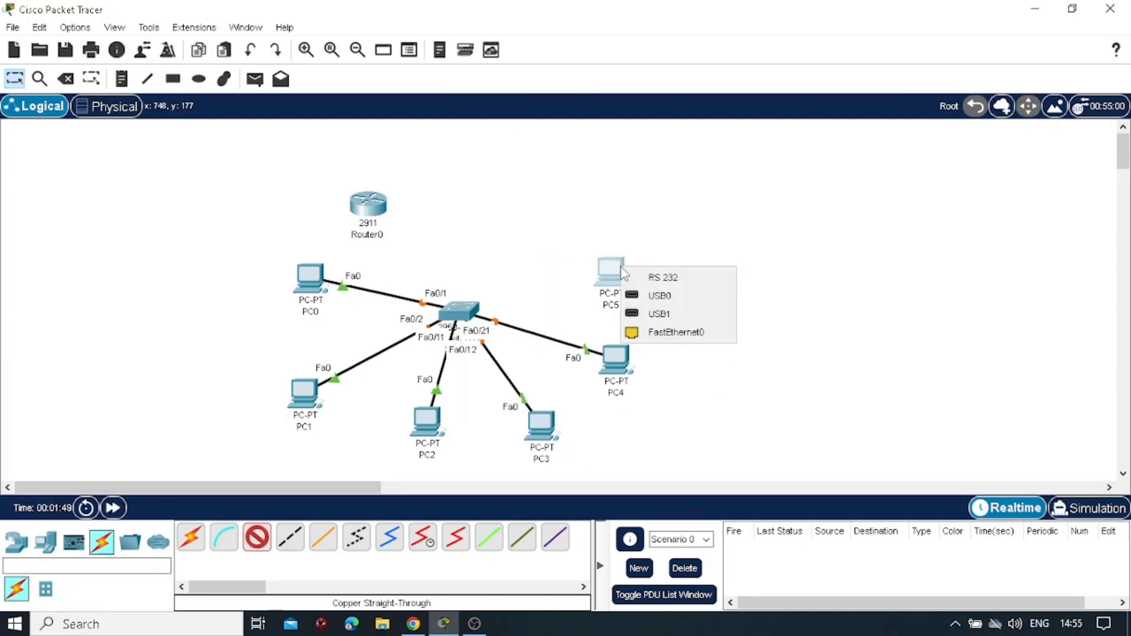
pyautogui.click(644, 332)
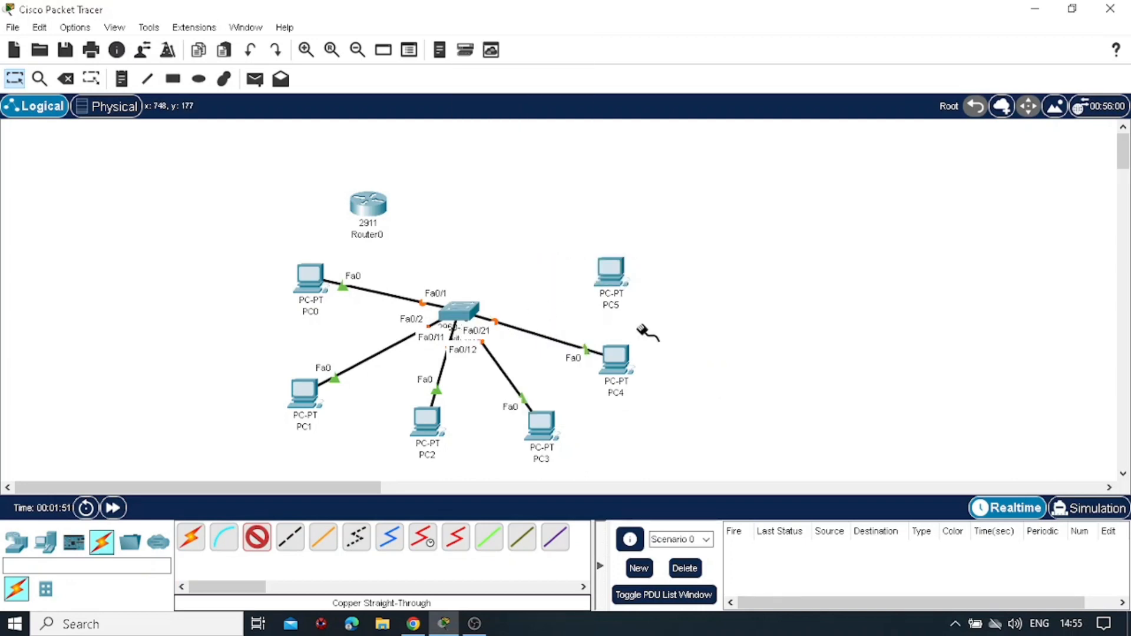
pyautogui.click(463, 310)
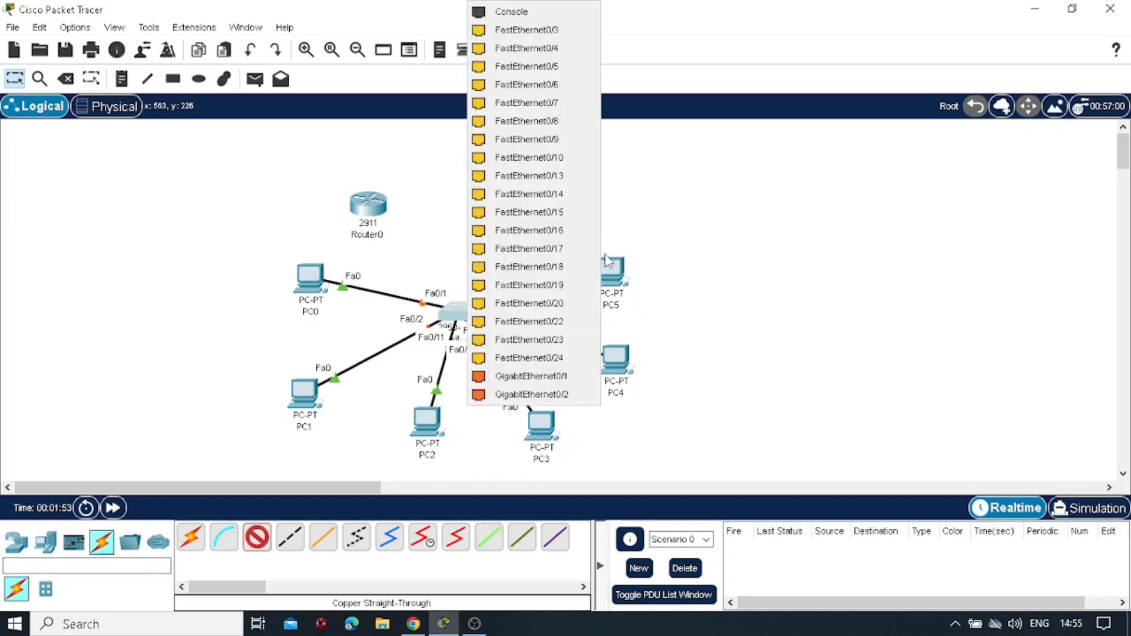
pyautogui.click(560, 322)
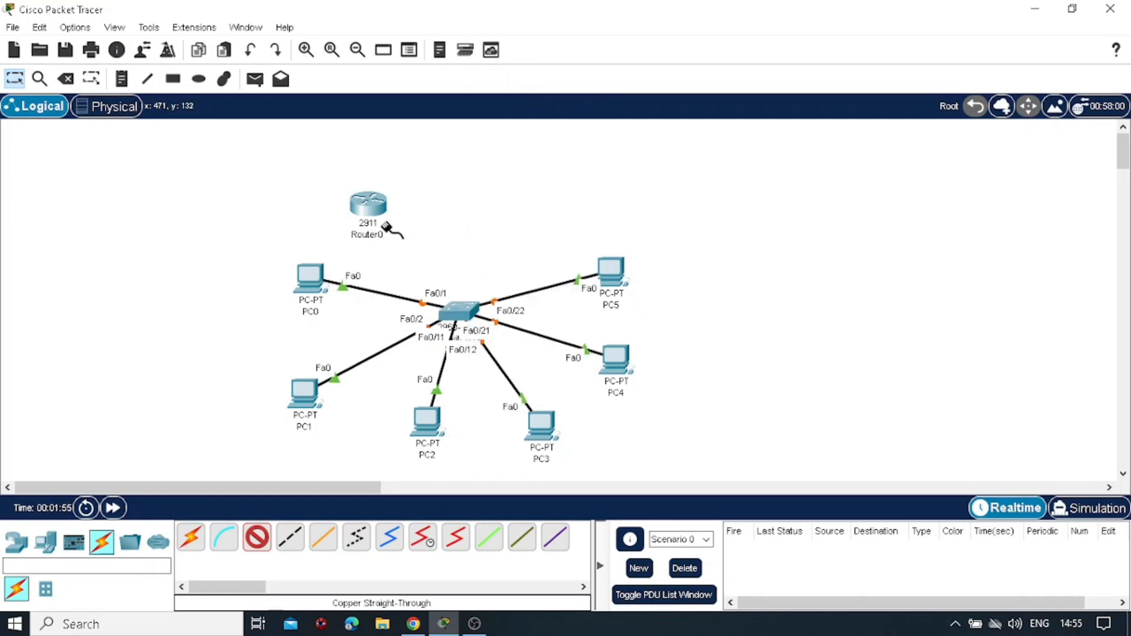
# Connect Router0's GigabitEthernet0/1 to the switch's GigabitEthernet0/1 with a copper straight-through cable
pyautogui.click(374, 206)
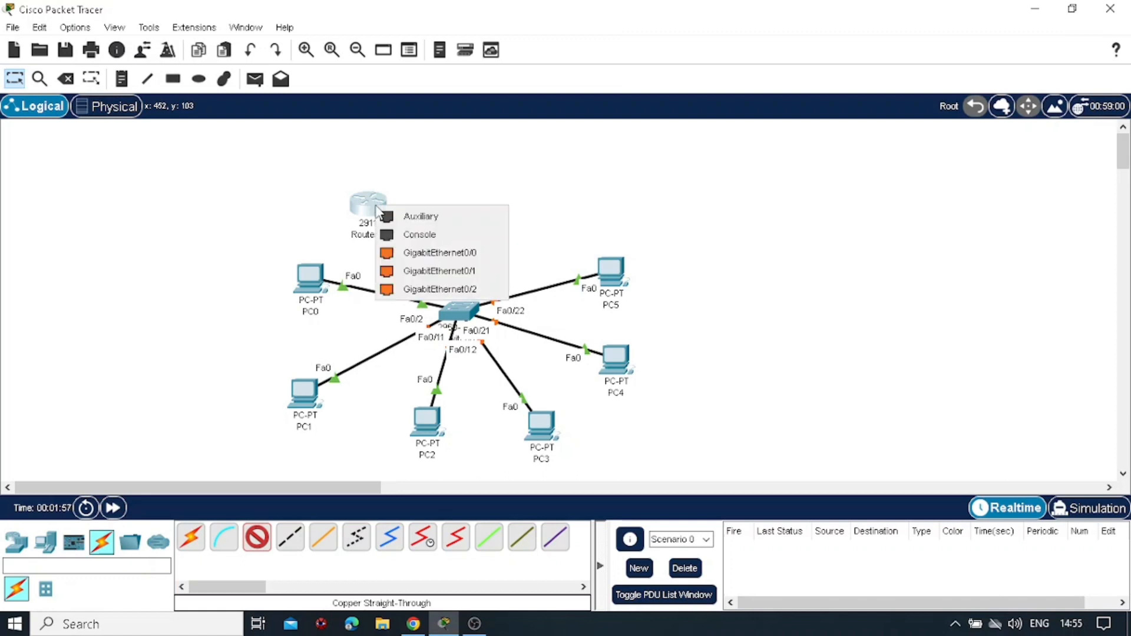
pyautogui.click(432, 271)
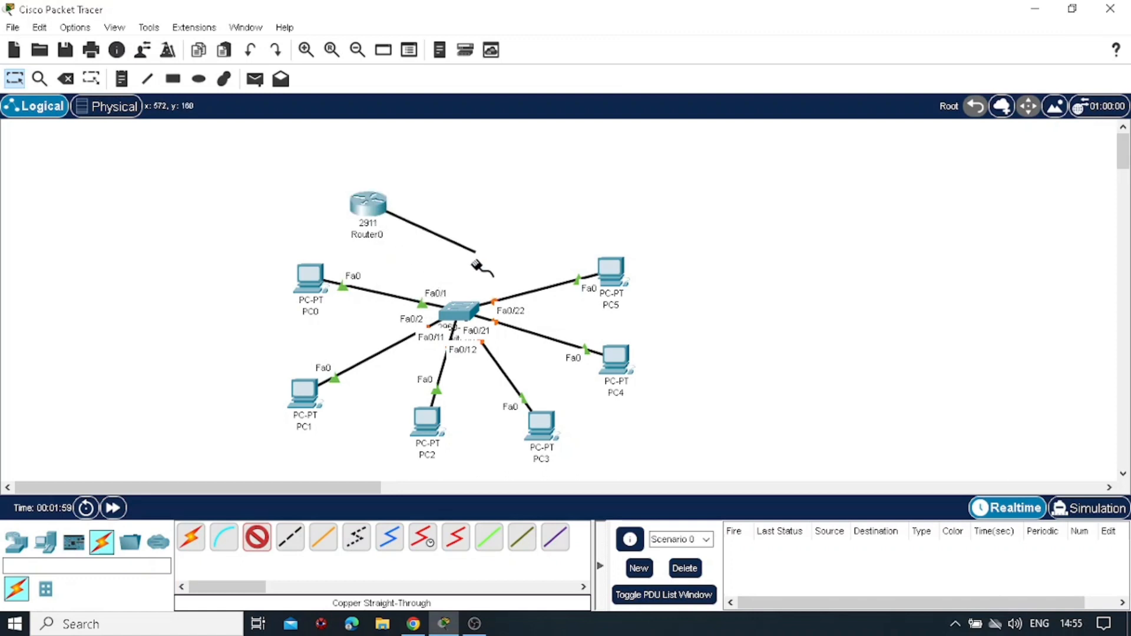
pyautogui.click(461, 312)
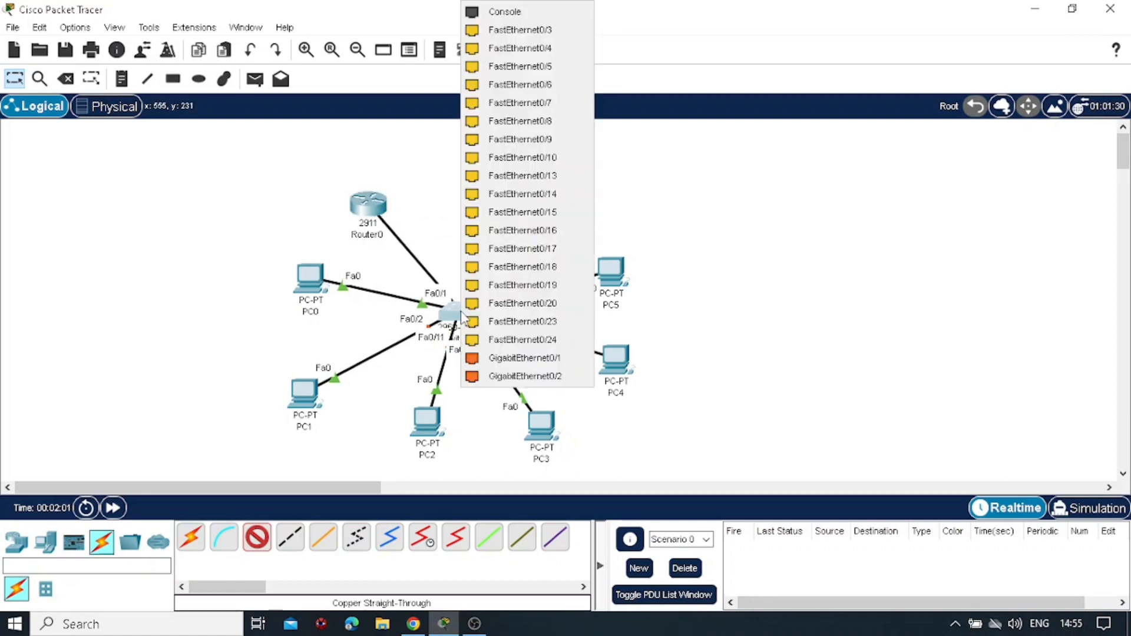
pyautogui.click(549, 358)
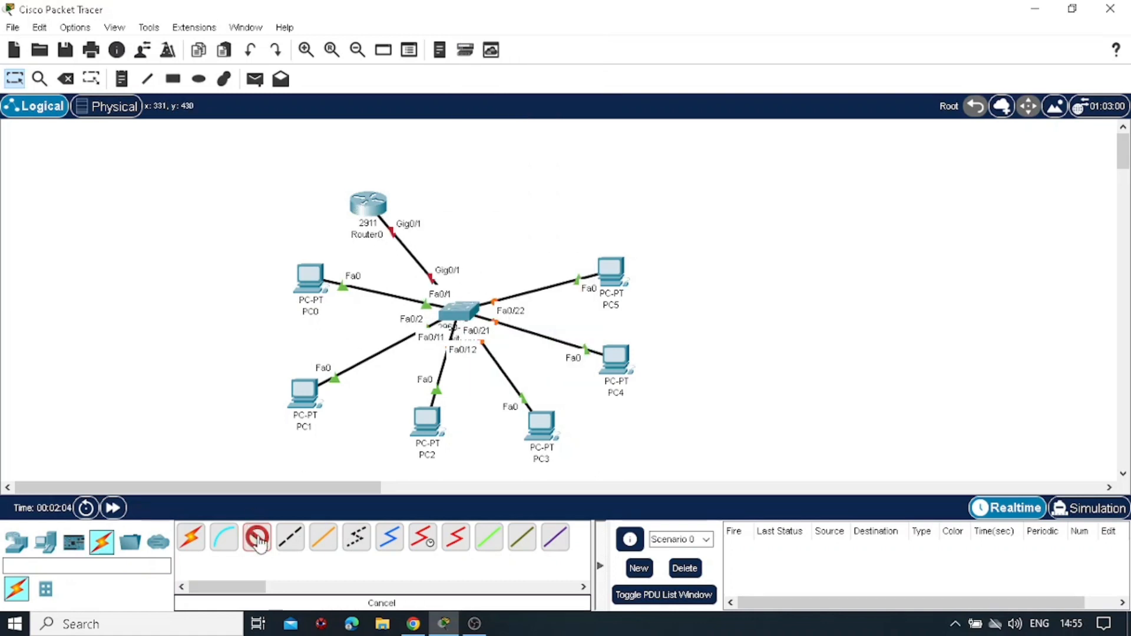
# Place a text note beside PC0 and PC1 reading "VLAN 10", "Name 301" and "172.16.10.1" on separate lines
pyautogui.scroll(-2, 241, 348)
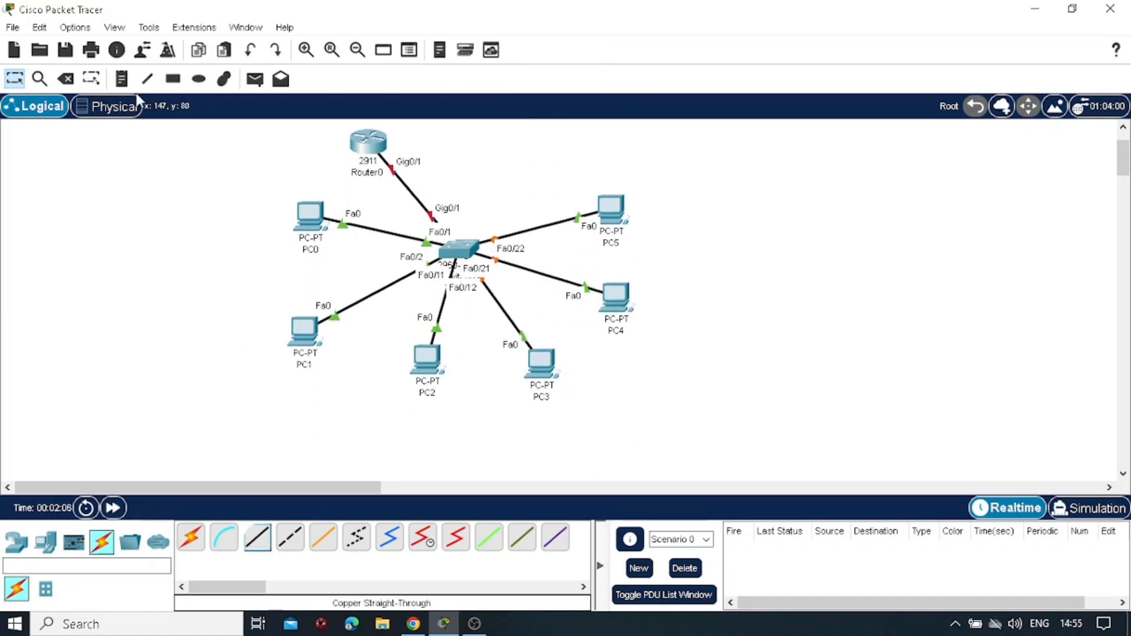
pyautogui.click(121, 79)
pyautogui.click(162, 231)
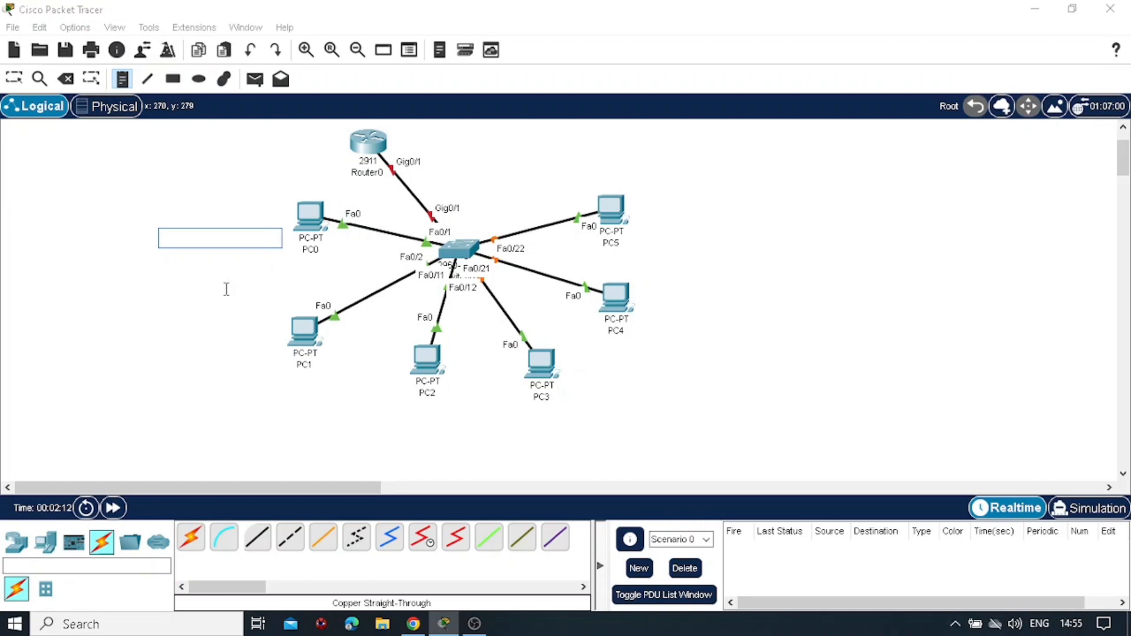
pyautogui.write('VLAN @')
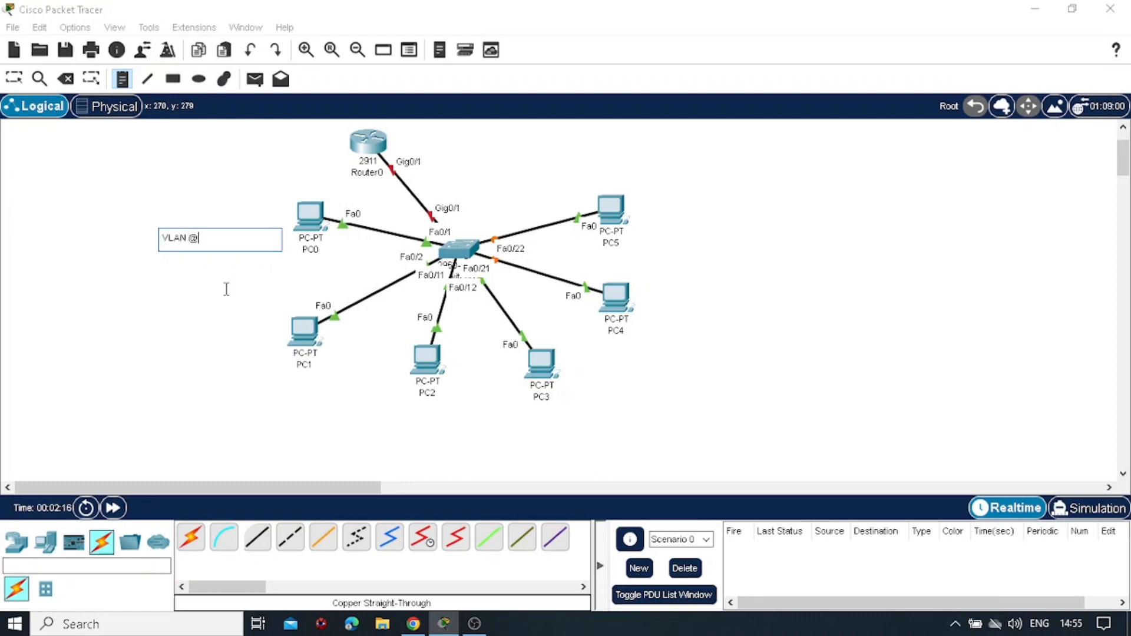
pyautogui.press('BackSpace')
pyautogui.write('10')
pyautogui.press('Return')
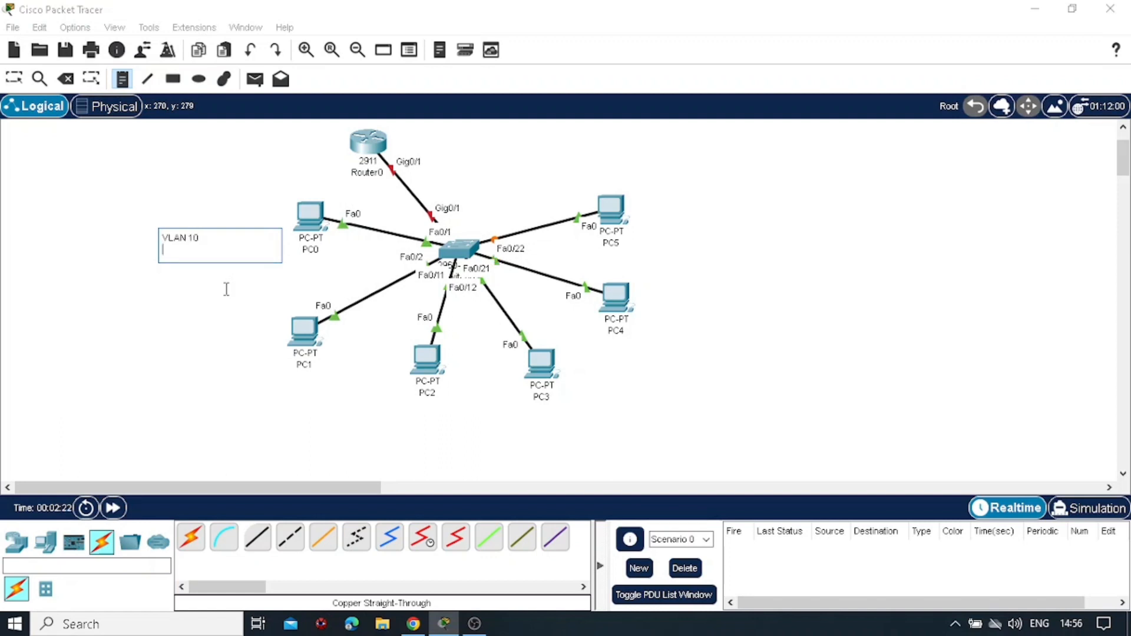
pyautogui.write('Name 301')
pyautogui.press('Return')
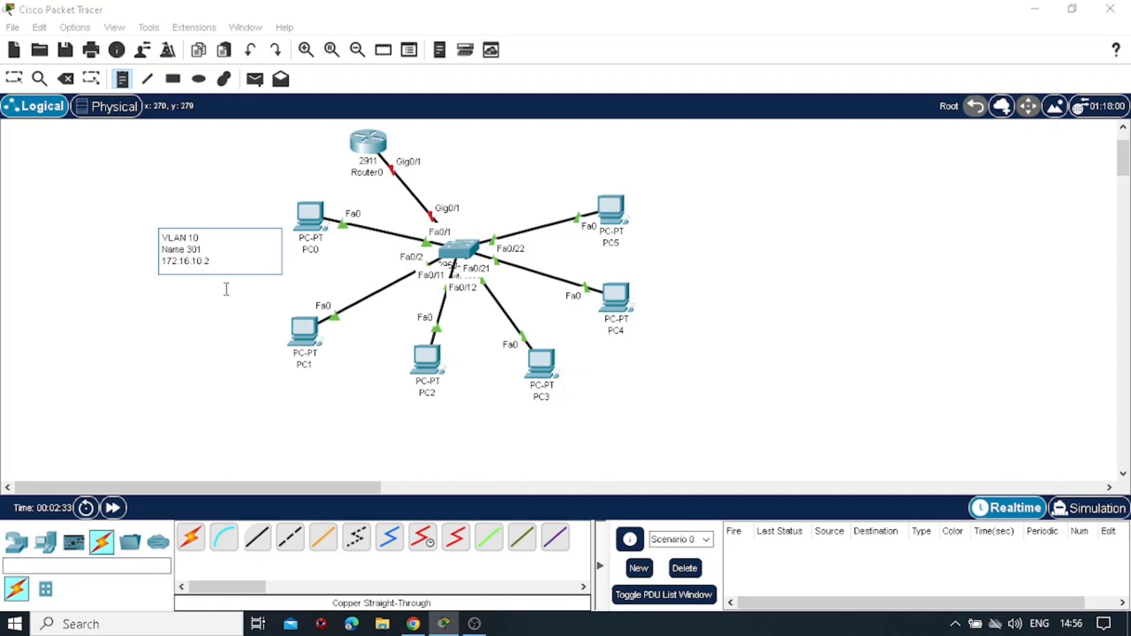
pyautogui.press('BackSpace')
pyautogui.press('Tab')
pyautogui.press('Tab')
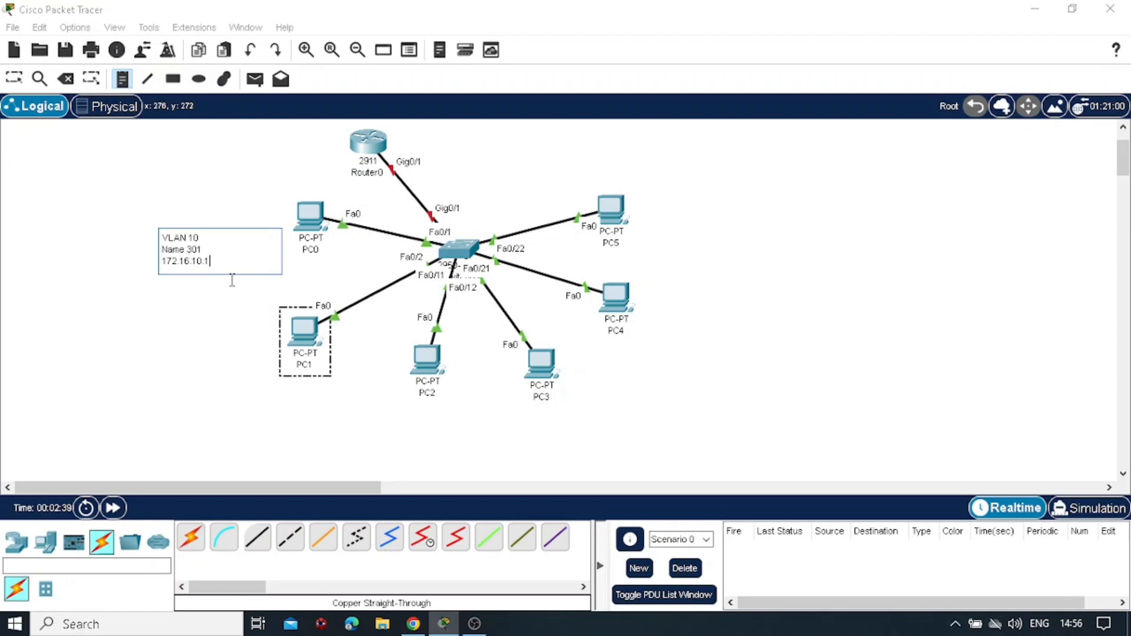
# Copy the VLAN 10 note text into a new note below PC2 and PC3, edited to "VLAN 20", "Name 302" and "172.16.20.1"
pyautogui.moveTo(215, 262); pyautogui.dragTo(161, 234)
pyautogui.hotkey('ctrl', 'c')
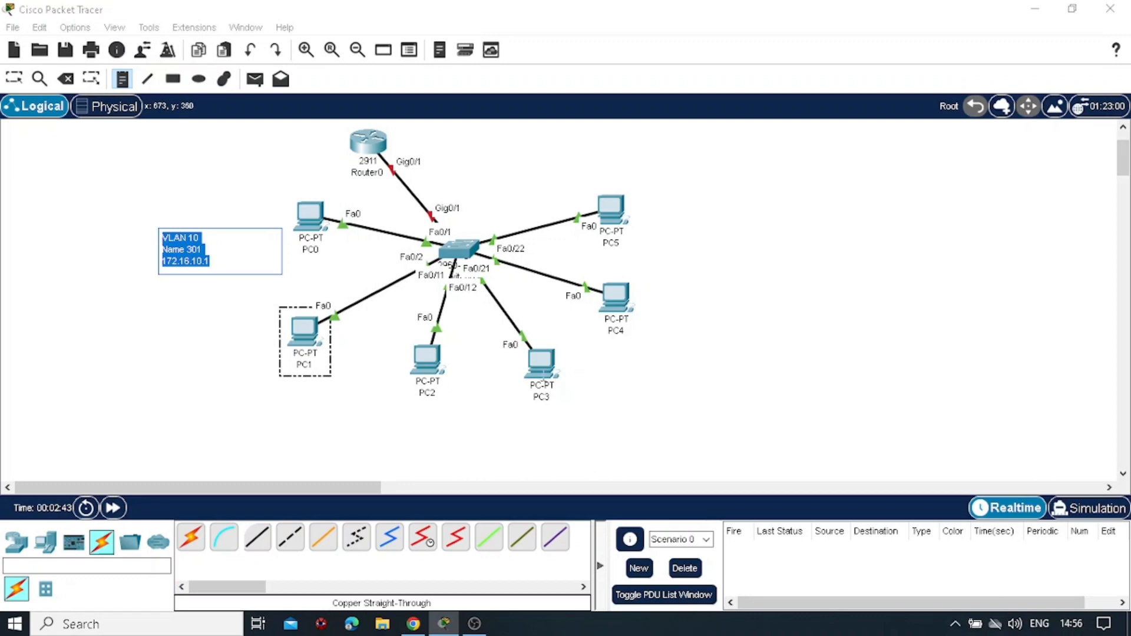
pyautogui.click(457, 433)
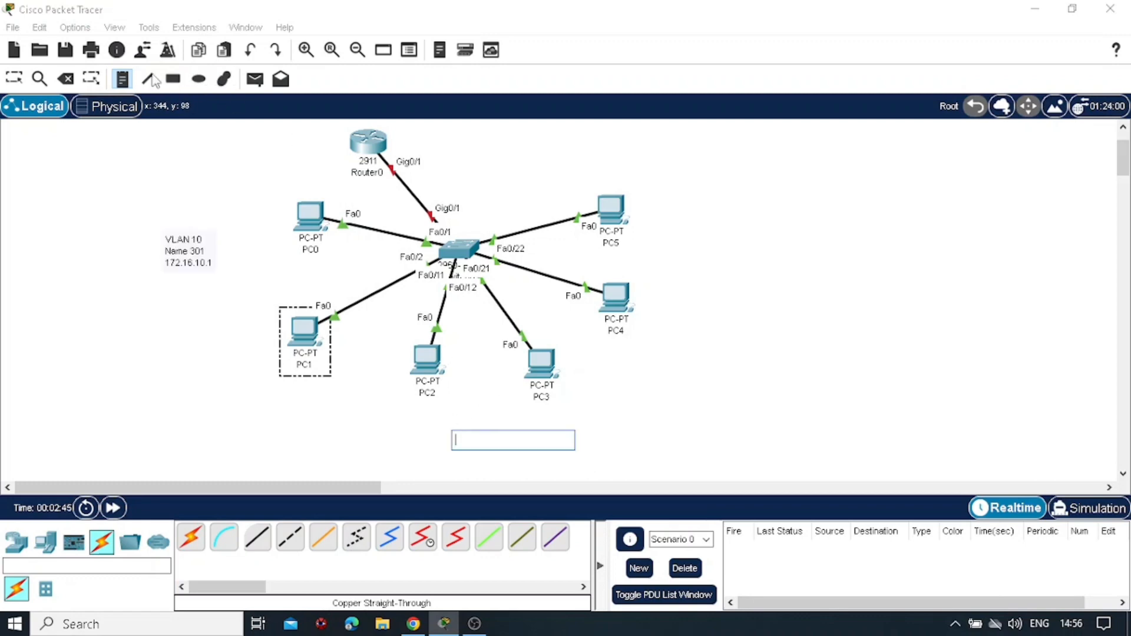
pyautogui.hotkey('ctrl', 'v')
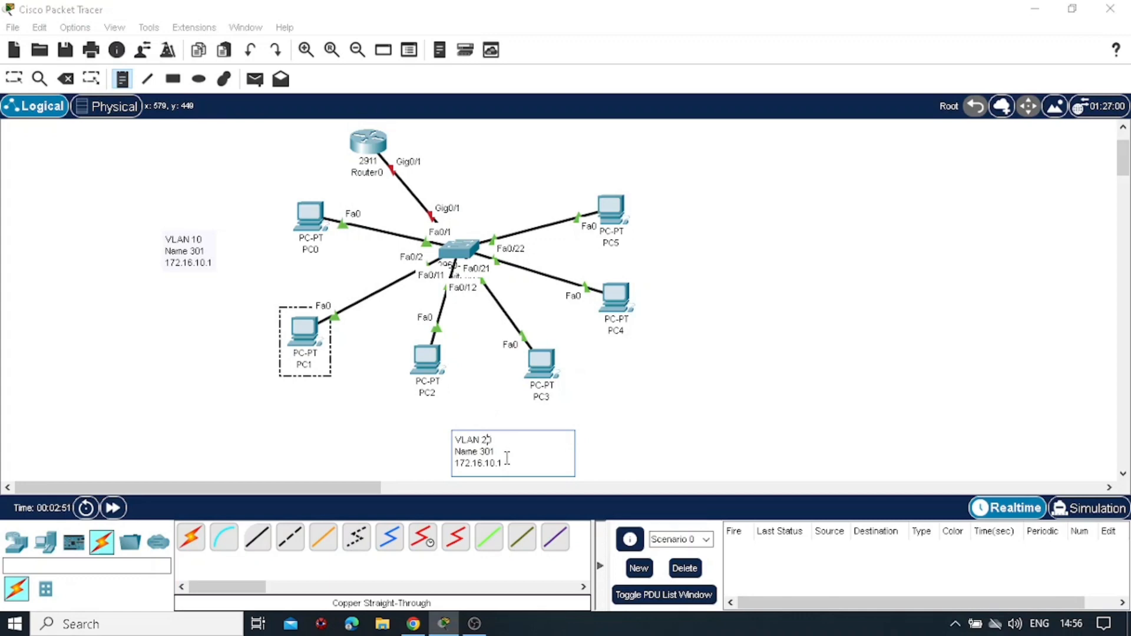
pyautogui.write('0')
# Paste the note text beside PC4 and PC5 and edit it to "VLAN 30", "Name 303" and "172.16.30.1"
pyautogui.click(659, 245)
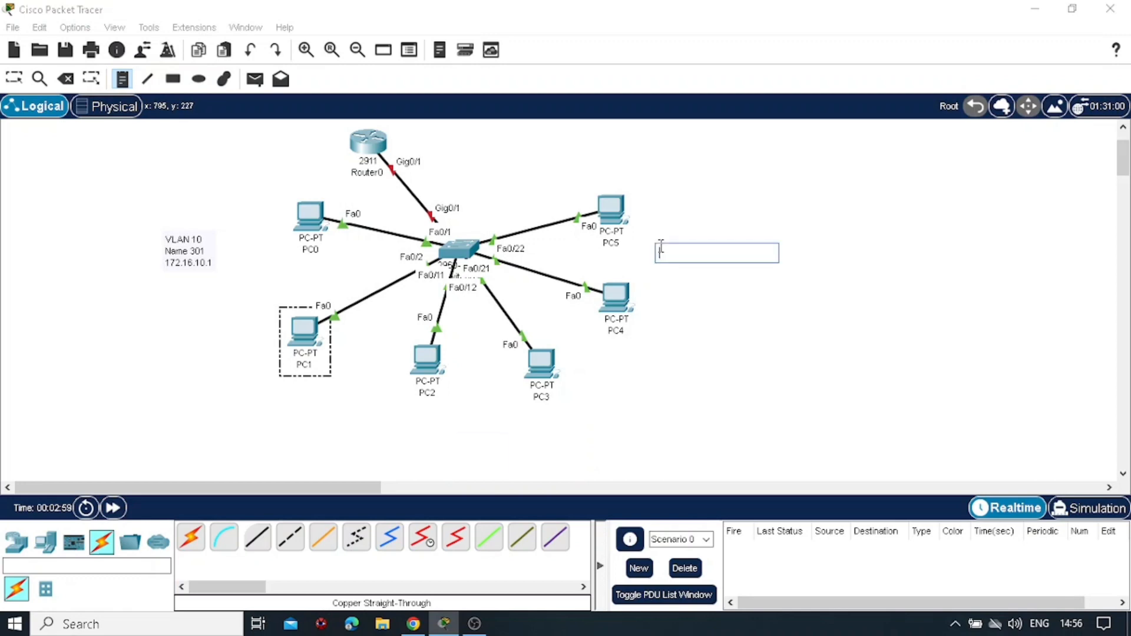
pyautogui.hotkey('ctrl', 'v')
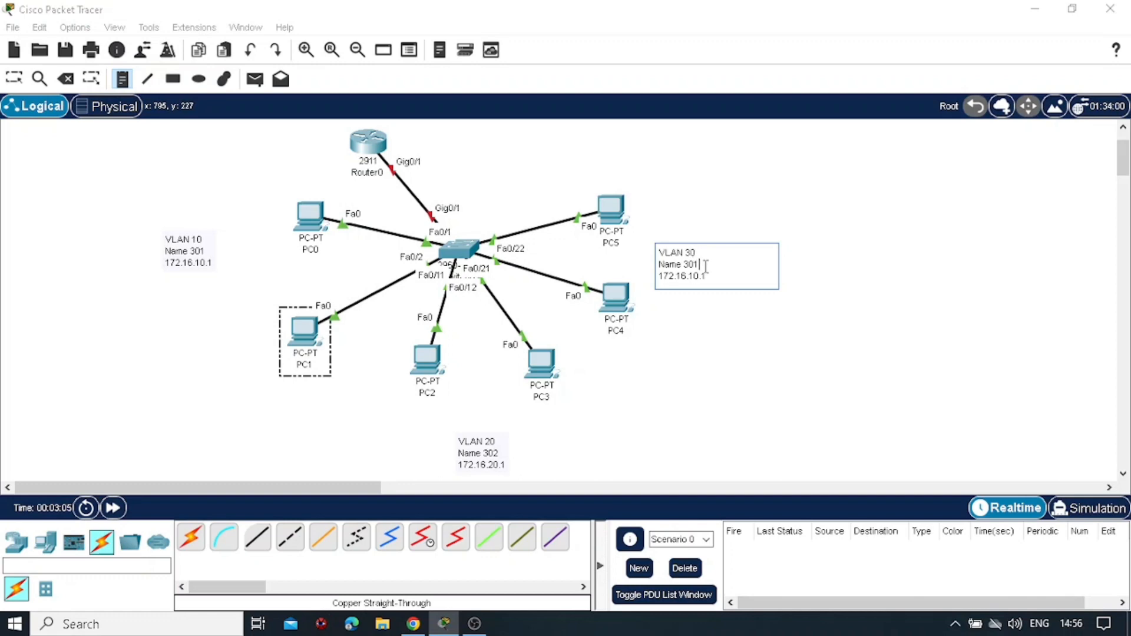
pyautogui.write('3')
pyautogui.click(16, 541)
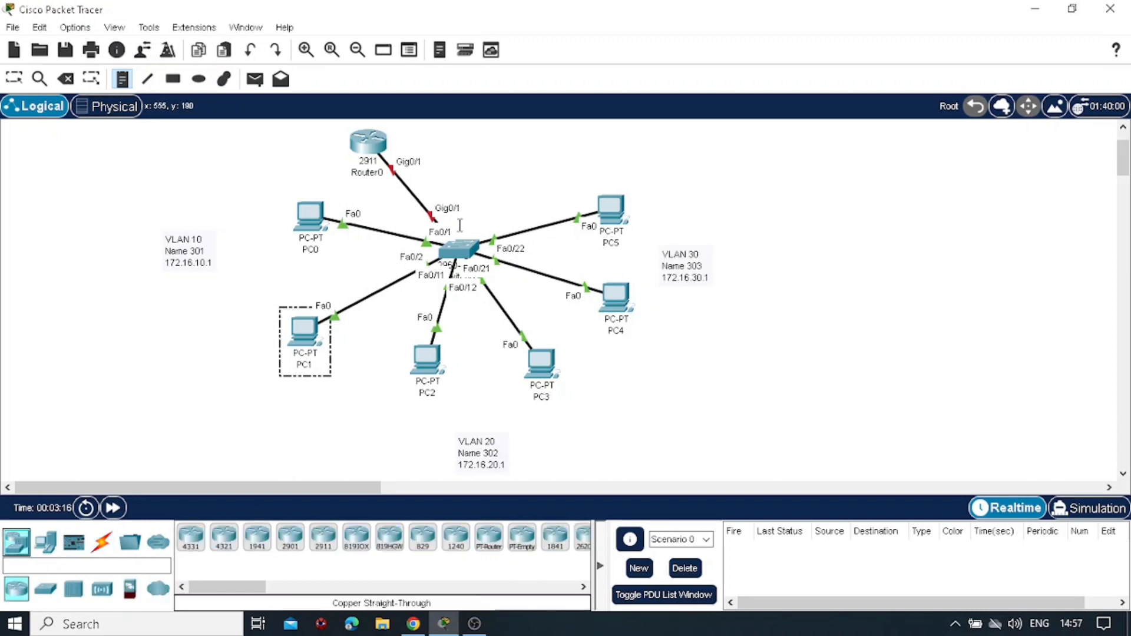
# In the switch's command line, enter global configuration mode and set the hostname to Ryu
pyautogui.click(16, 79)
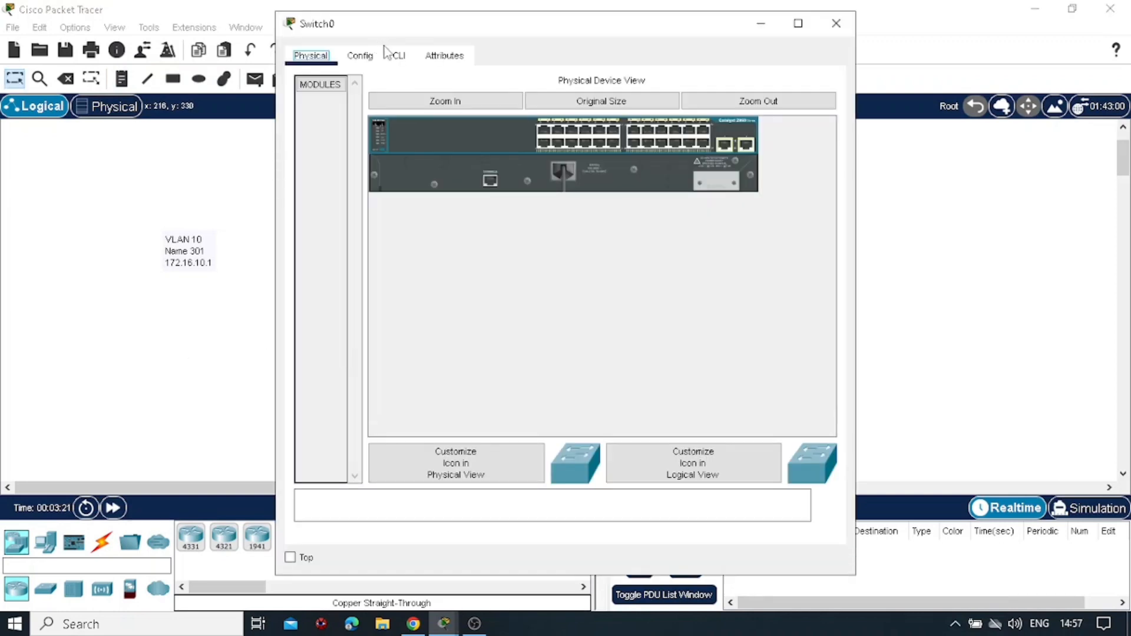
pyautogui.click(396, 55)
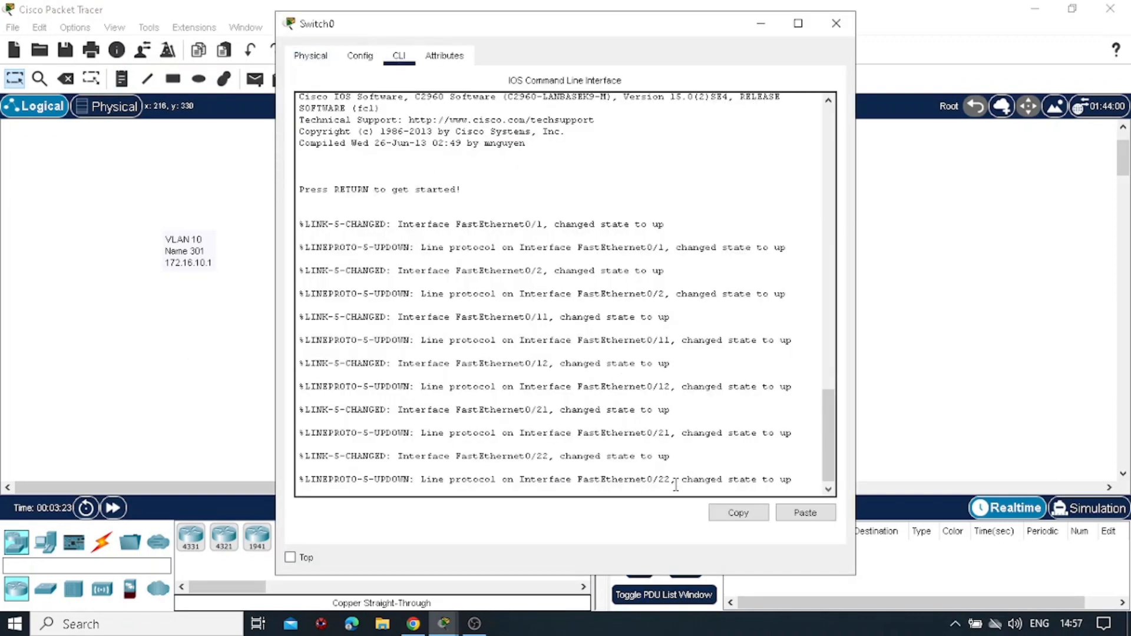
pyautogui.press('Return')
pyautogui.press('Return')
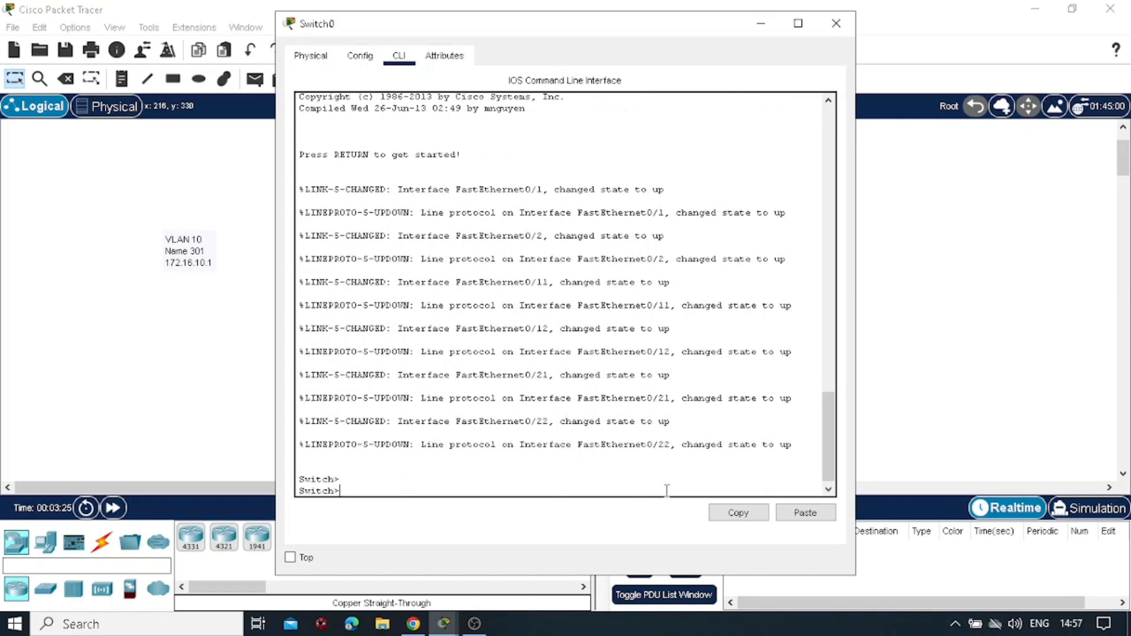
pyautogui.write('en')
pyautogui.press('Return')
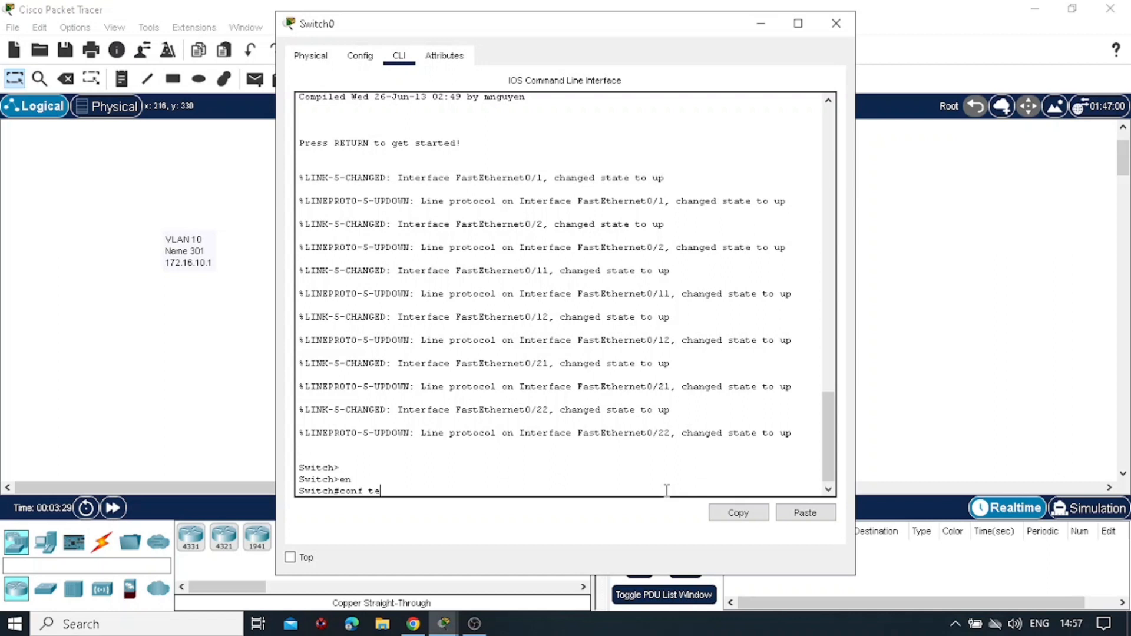
pyautogui.write('conf term')
pyautogui.press('Return')
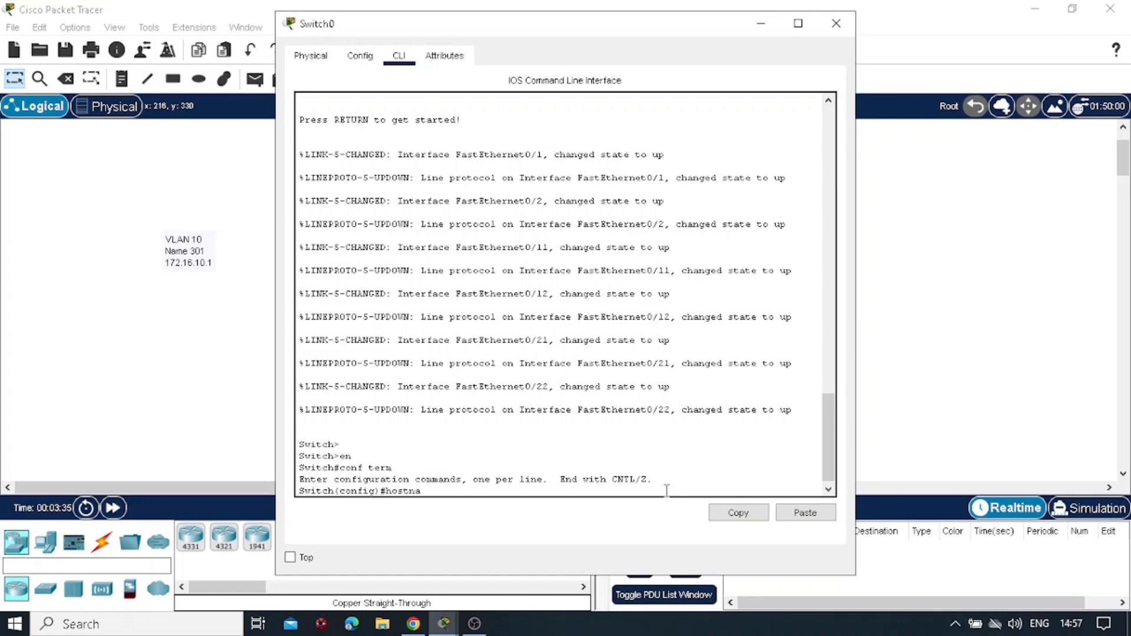
pyautogui.write('hostname Ryu')
pyautogui.press('Return')
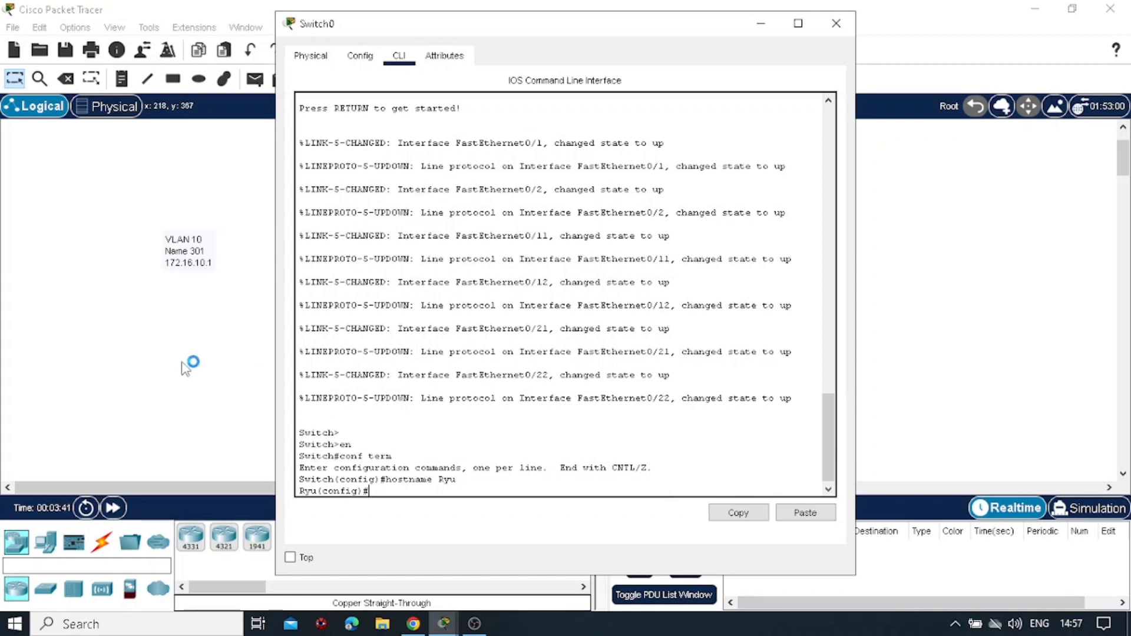
# Create VLAN 10 on the switch and name it 301
pyautogui.hscroll(-3, 183, 368)
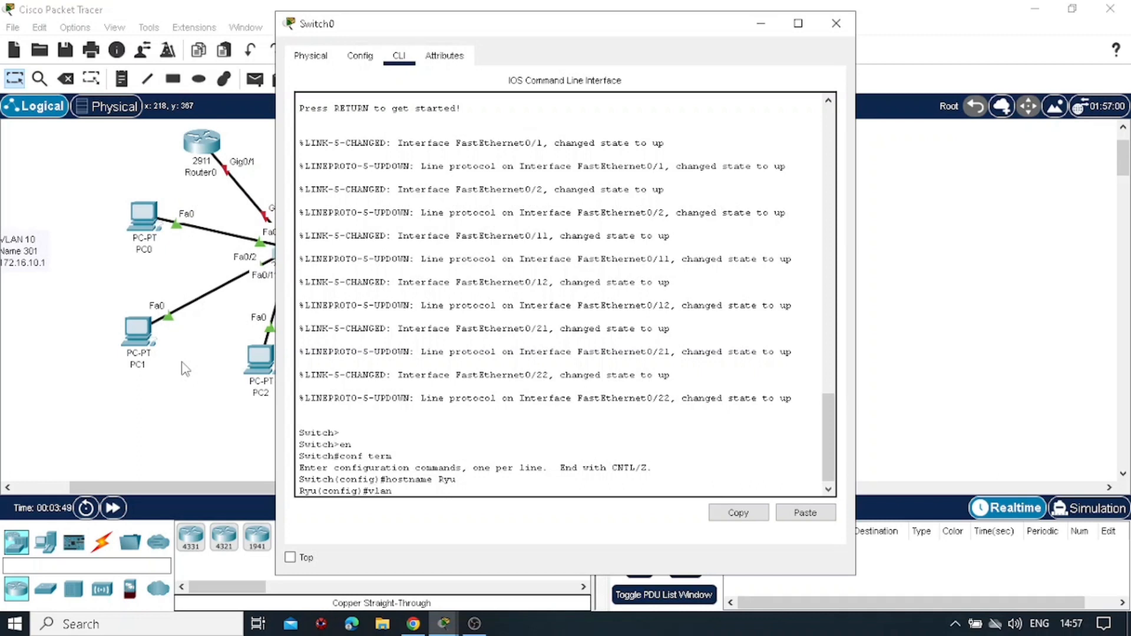
pyautogui.press('Return')
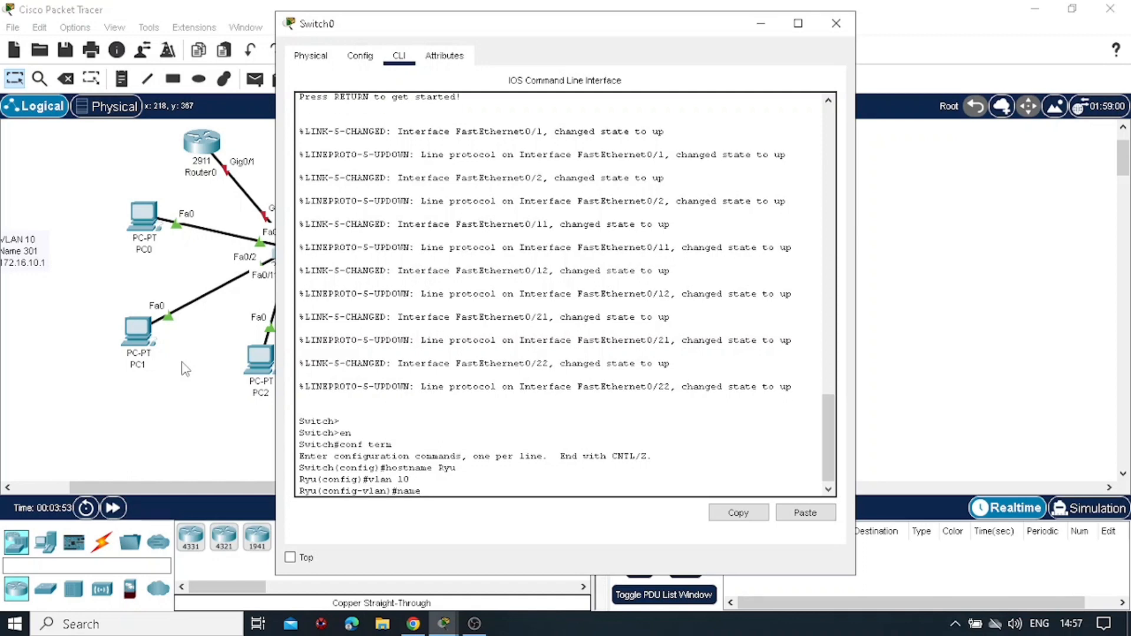
pyautogui.write('301')
pyautogui.press('Return')
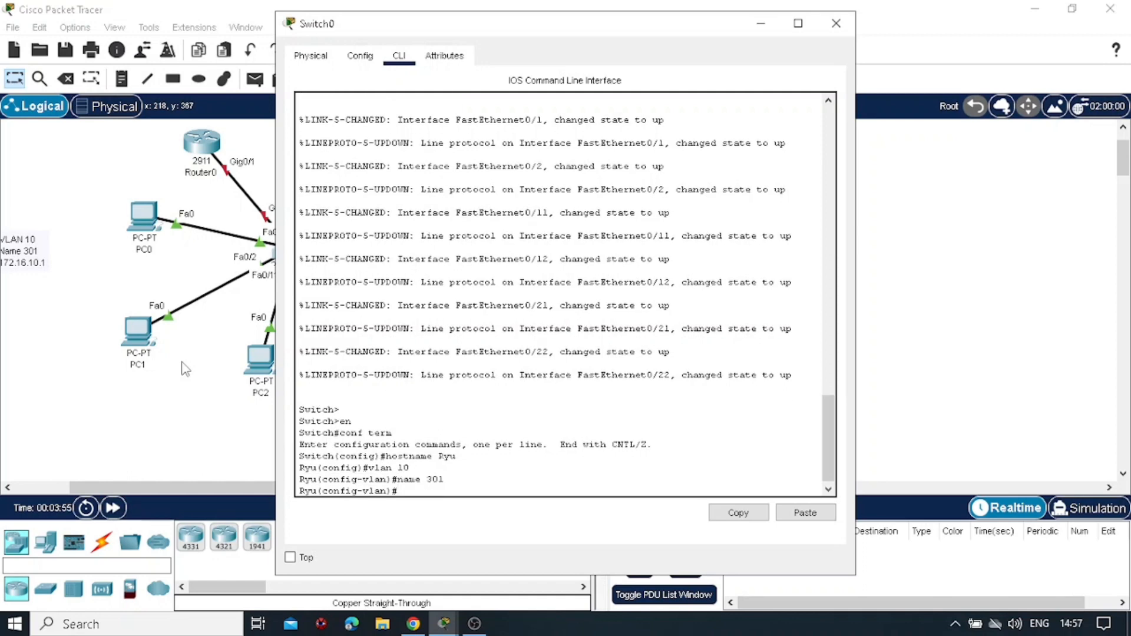
# Create VLAN 20 on the switch and name it 302
pyautogui.write('vlan 20')
pyautogui.press('Return')
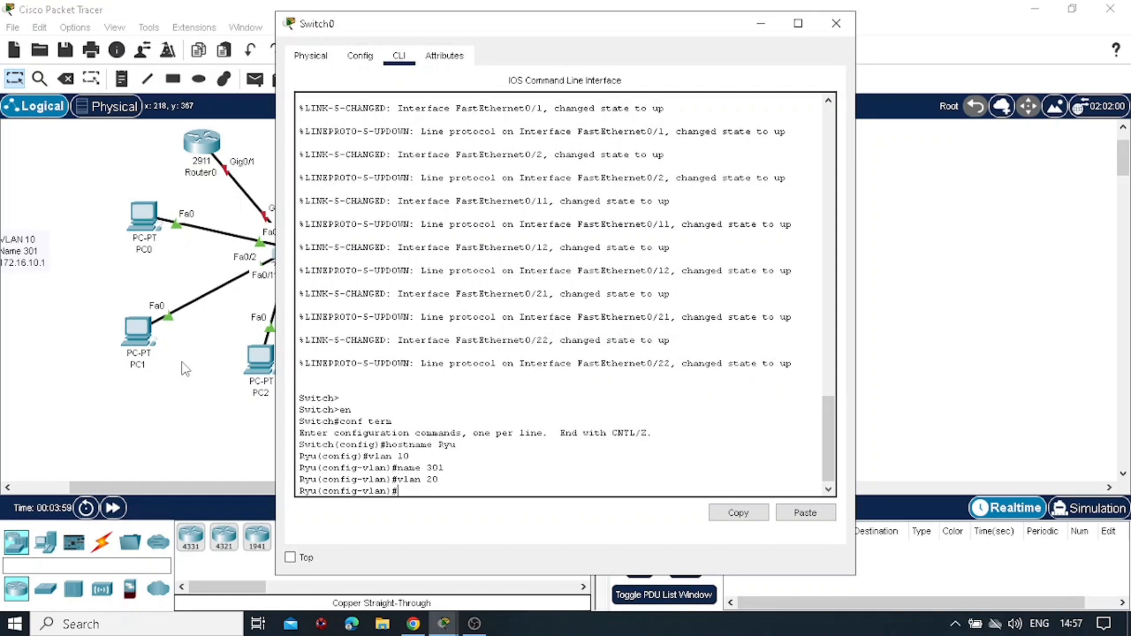
pyautogui.write('name 302')
pyautogui.press('Return')
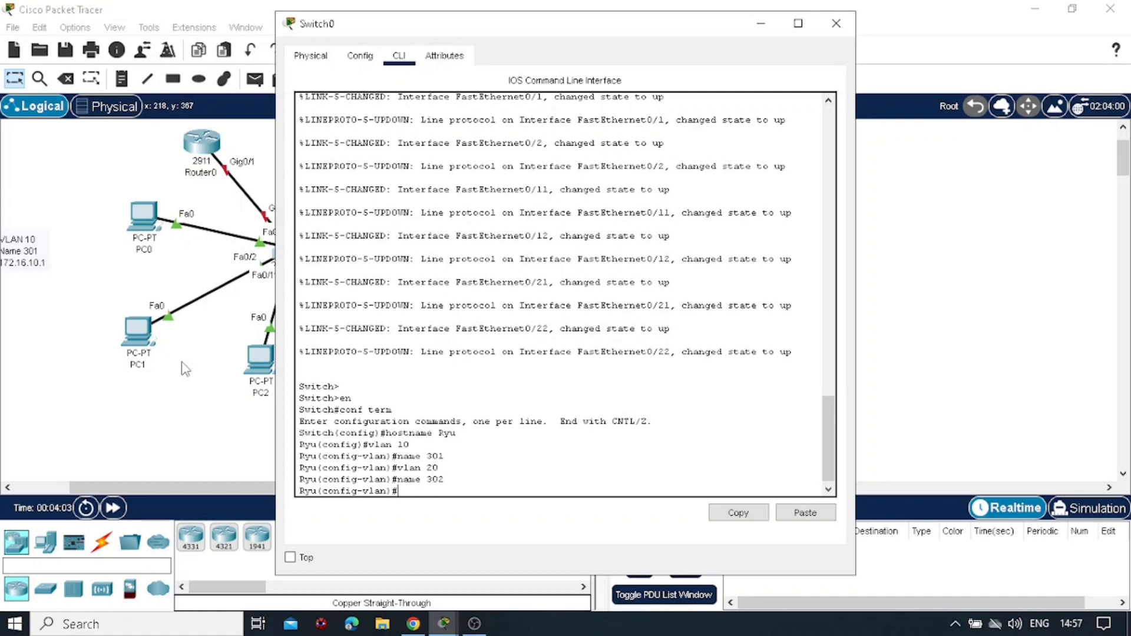
# Create VLAN 30 on the switch and name it 303
pyautogui.write('vlan 30')
pyautogui.press('Return')
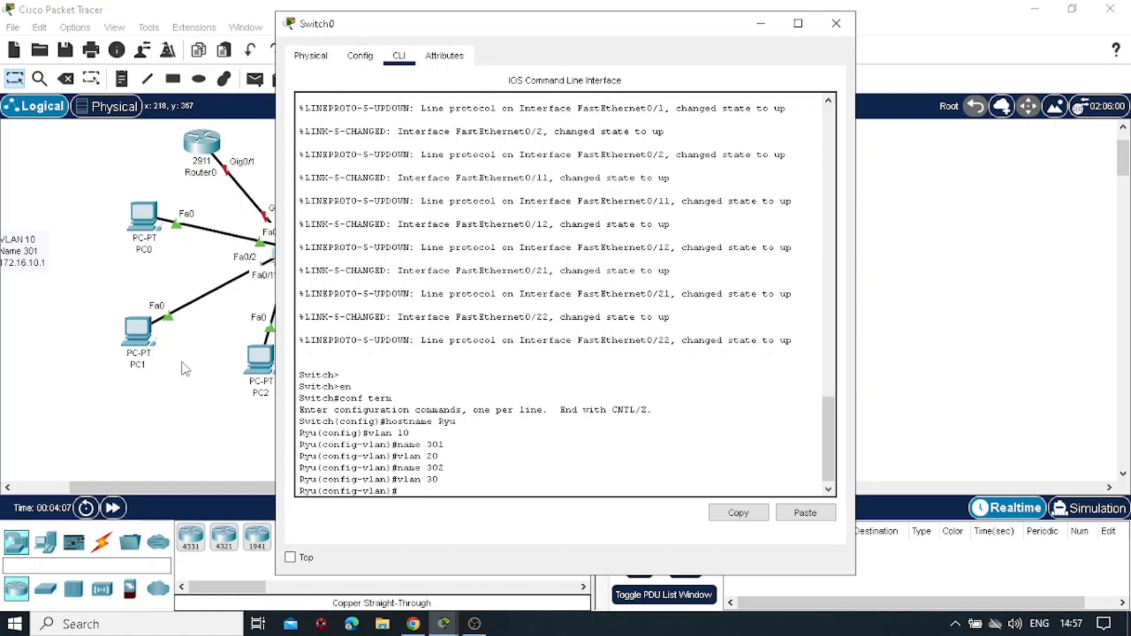
pyautogui.write('name 303')
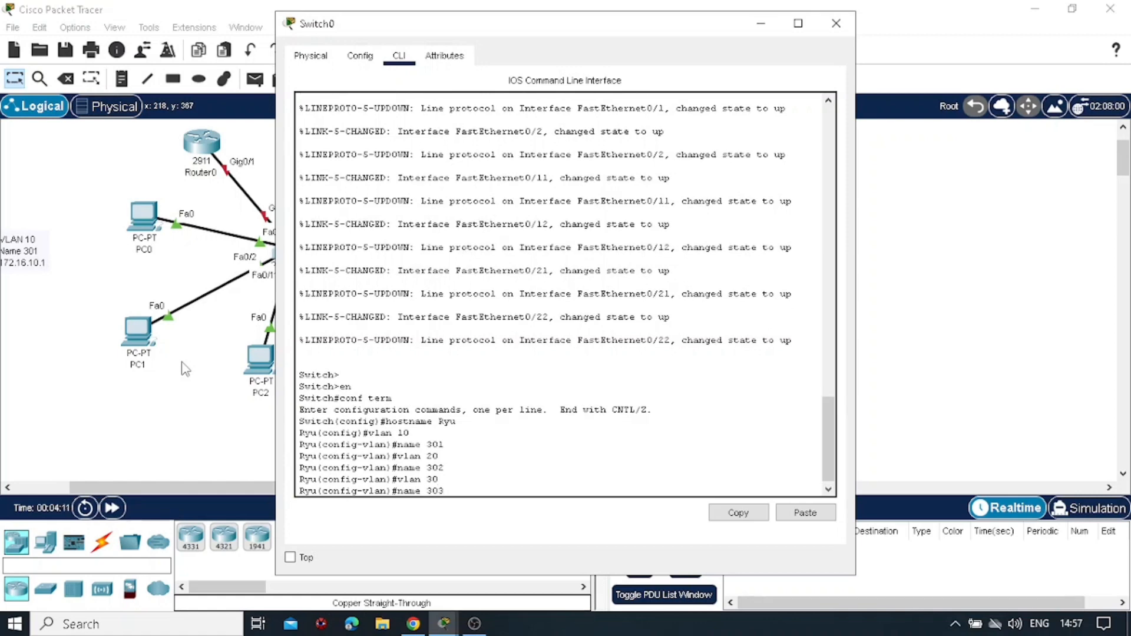
pyautogui.press('Return')
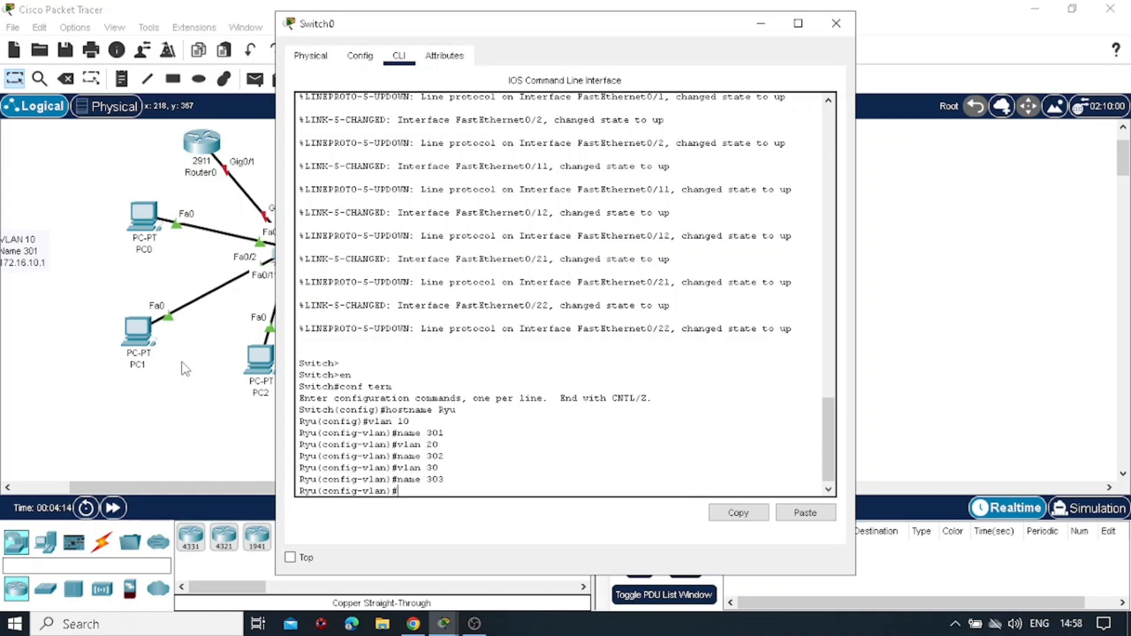
# Set the switch's interface range fa0/1-10 to access mode
pyautogui.write('in')
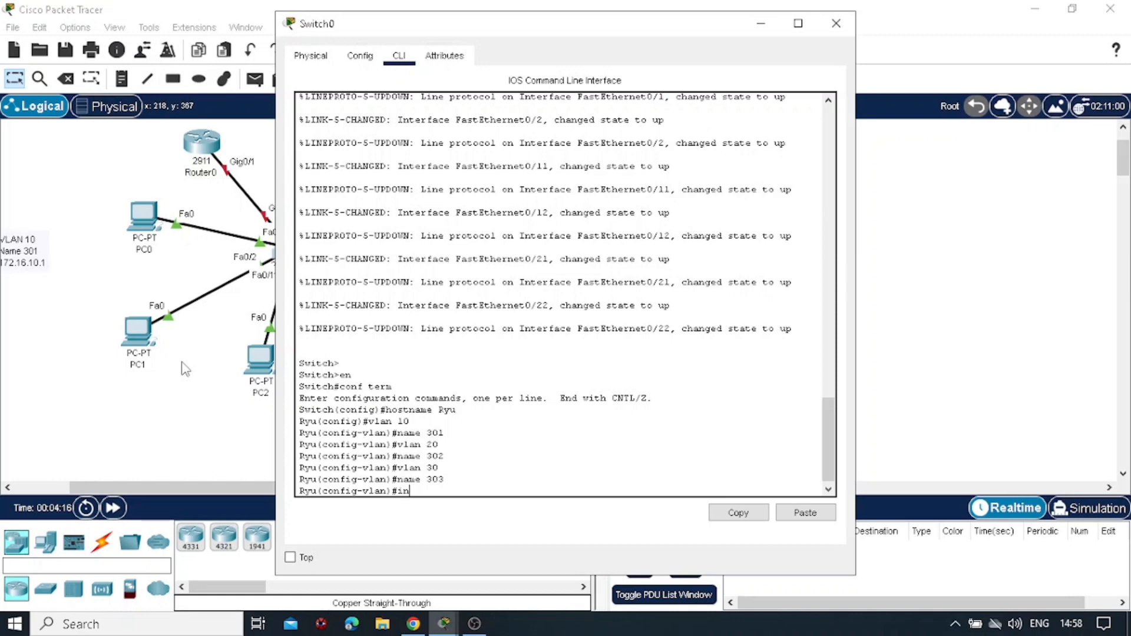
pyautogui.write('t')
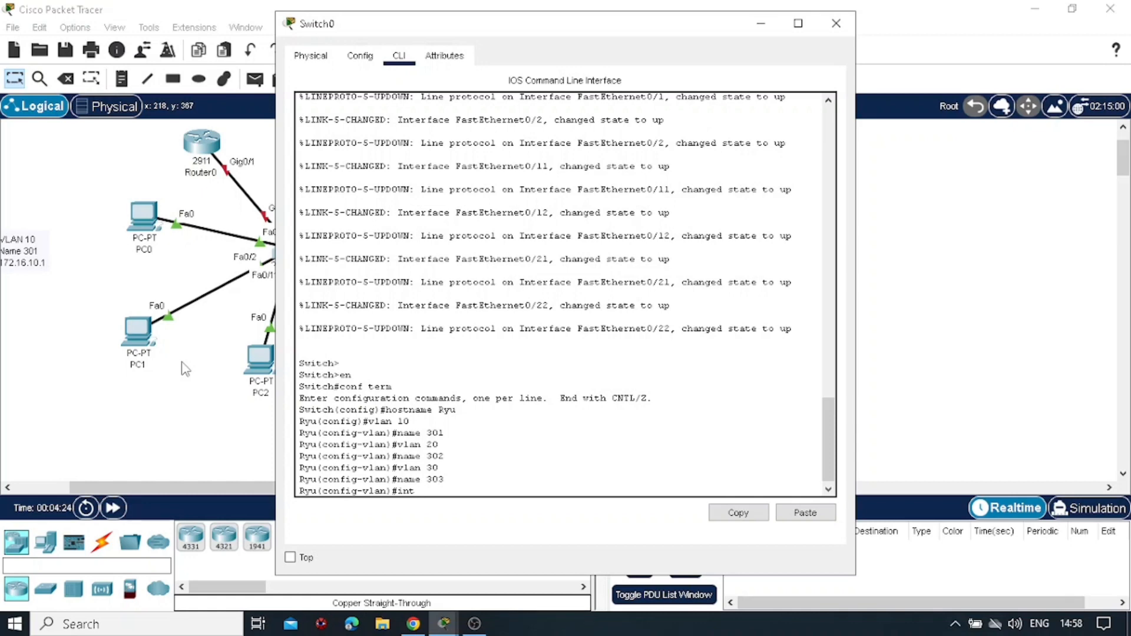
pyautogui.write('range')
pyautogui.press('BackSpace')
pyautogui.write('fa0/1-10')
pyautogui.press('Return')
pyautogui.write('sw mo')
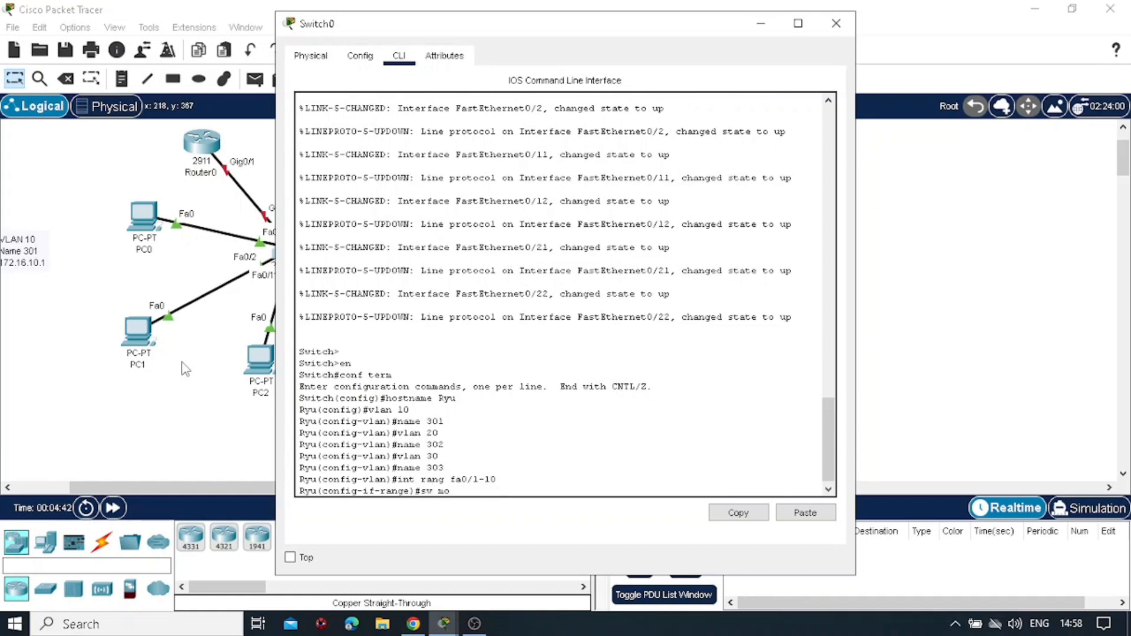
pyautogui.write('de acc')
pyautogui.press('Return')
# Assign the interface range fa0/1-10 to access VLAN 10
pyautogui.write('sw')
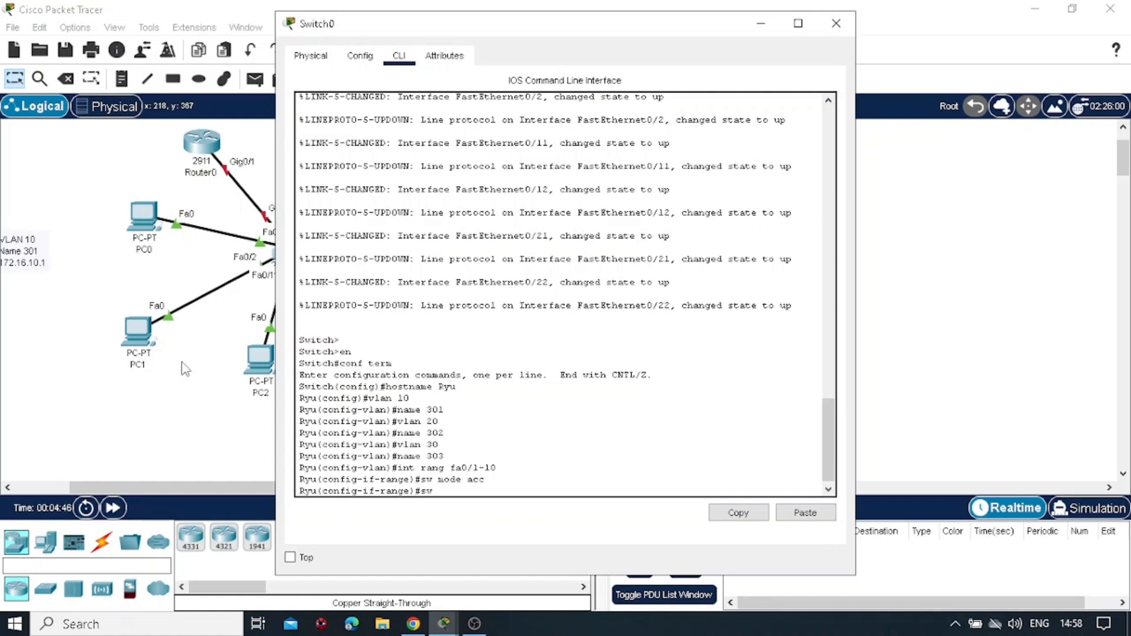
pyautogui.write(' acc vla')
pyautogui.write('n 10')
pyautogui.press('Return')
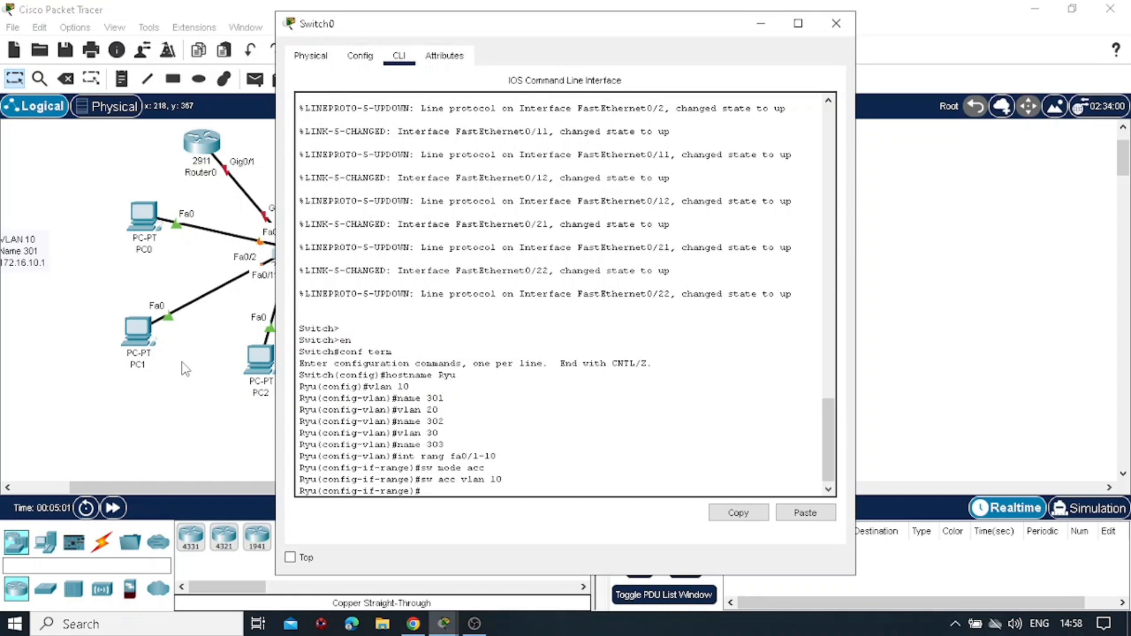
# Select the switch's interface range fa0/11-20 and set it to access mode
pyautogui.press('Up')
pyautogui.press('Up')
pyautogui.press('Up')
pyautogui.press('Right')
pyautogui.press('BackSpace')
pyautogui.press('BackSpace')
pyautogui.press('BackSpace')
pyautogui.press('BackSpace')
pyautogui.write('11-20')
pyautogui.press('Return')
pyautogui.press('Up')
pyautogui.press('Up')
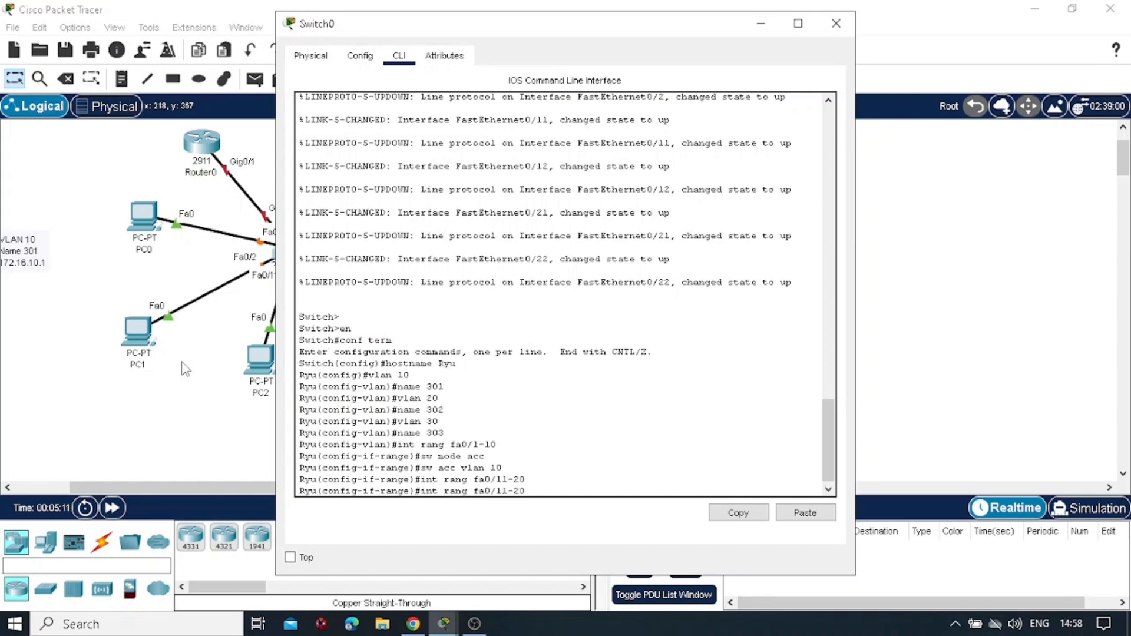
pyautogui.press('Up')
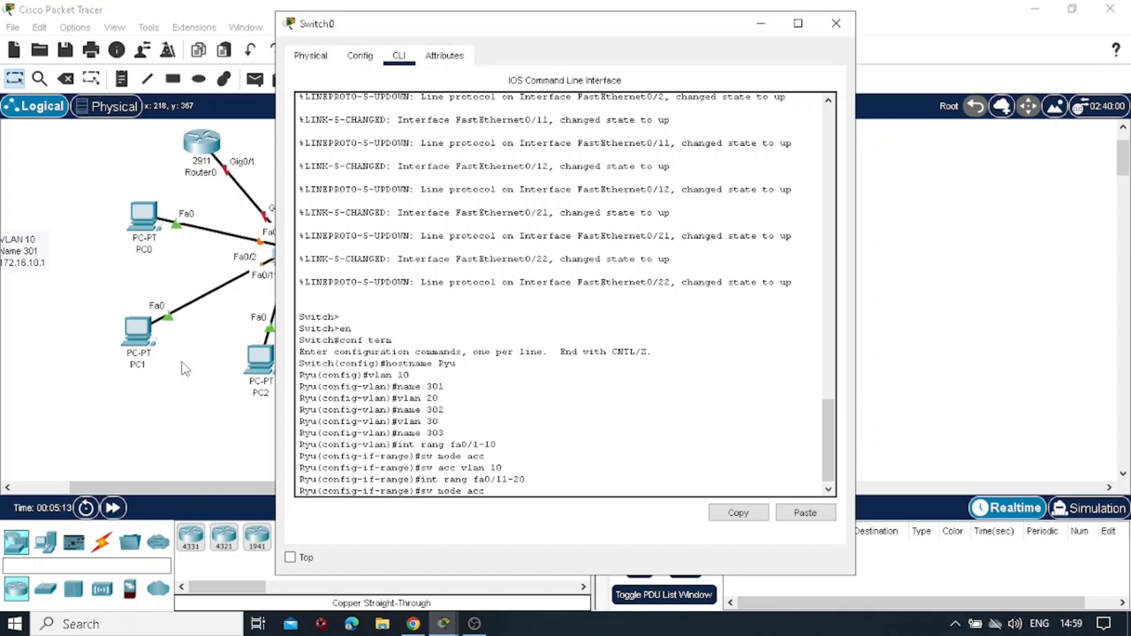
pyautogui.press('Return')
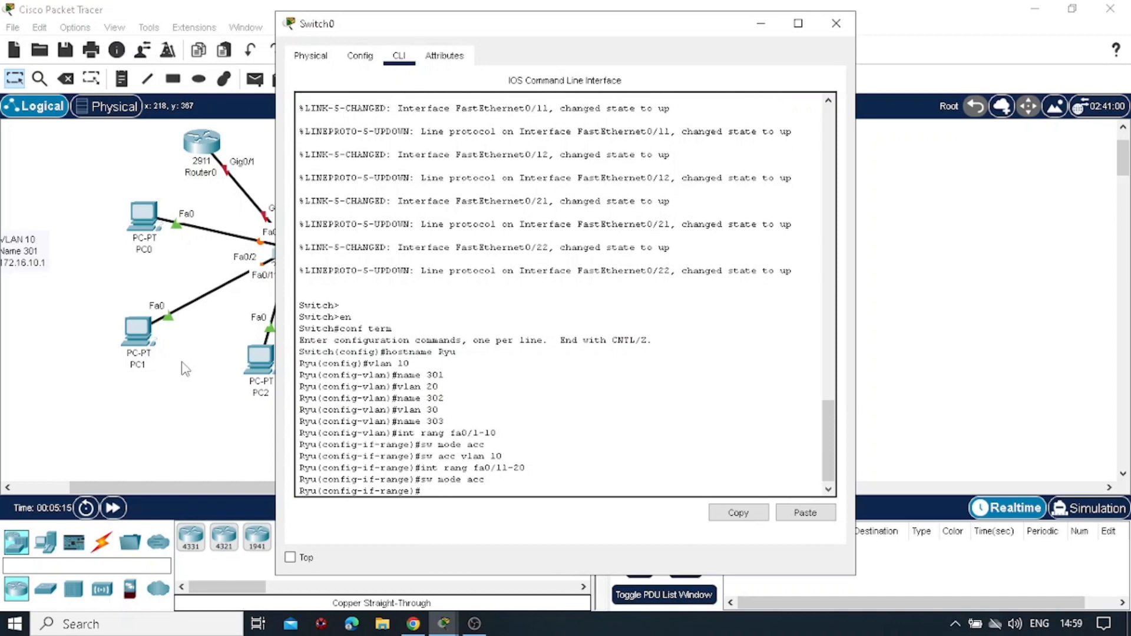
# Assign the interface range fa0/11-20 to access VLAN 20
pyautogui.press('Up')
pyautogui.press('Up')
pyautogui.press('Up')
pyautogui.press('BackSpace')
pyautogui.press('BackSpace')
pyautogui.write('20')
pyautogui.press('Return')
# Select the switch's interface range fa0/21-24 and set it to access mode
pyautogui.press('Up')
pyautogui.press('Up')
pyautogui.press('Up')
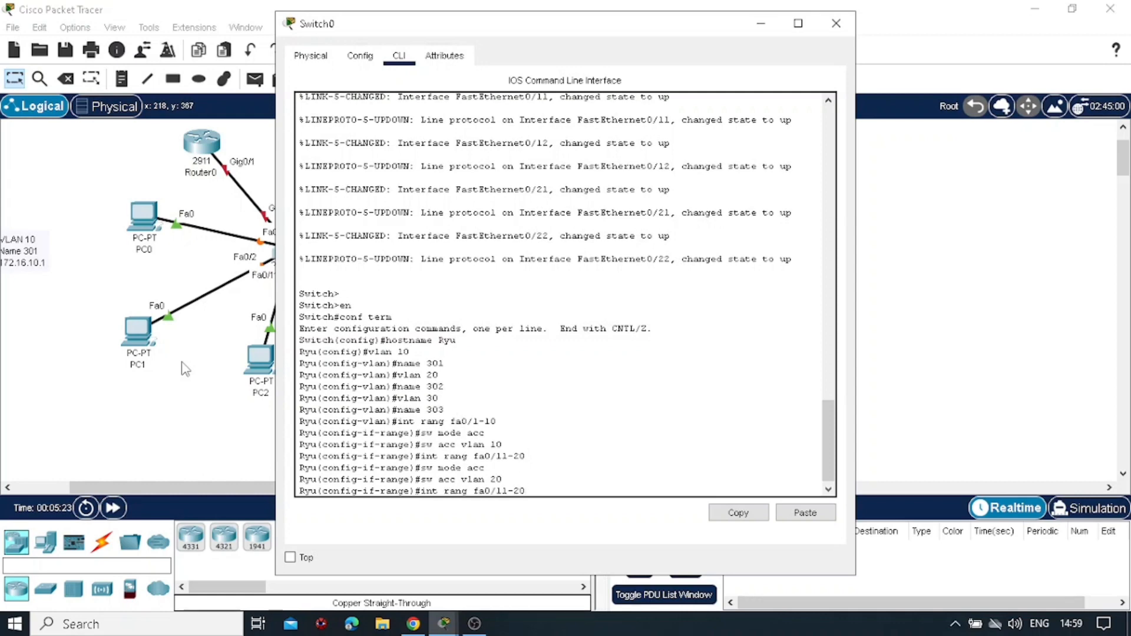
pyautogui.press('BackSpace')
pyautogui.press('BackSpace')
pyautogui.press('BackSpace')
pyautogui.press('BackSpace')
pyautogui.press('BackSpace')
pyautogui.write('21-24')
pyautogui.press('Return')
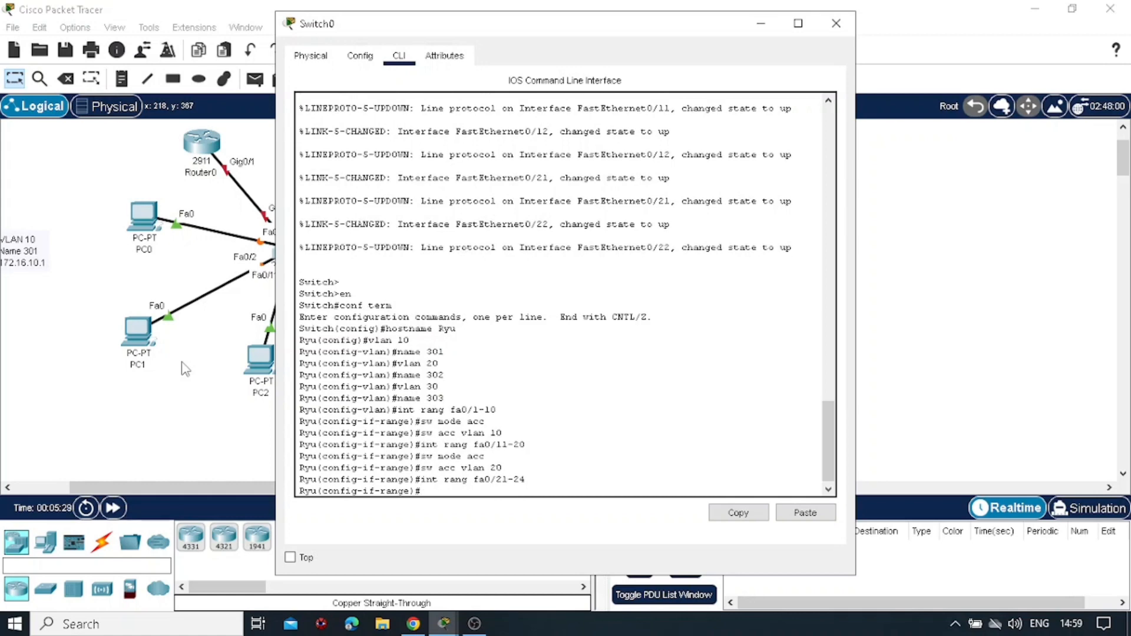
pyautogui.press('Up')
pyautogui.press('Up')
pyautogui.press('Up')
pyautogui.press('Return')
# Assign the interface range fa0/21-24 to access VLAN 30
pyautogui.press('Up')
pyautogui.press('Up')
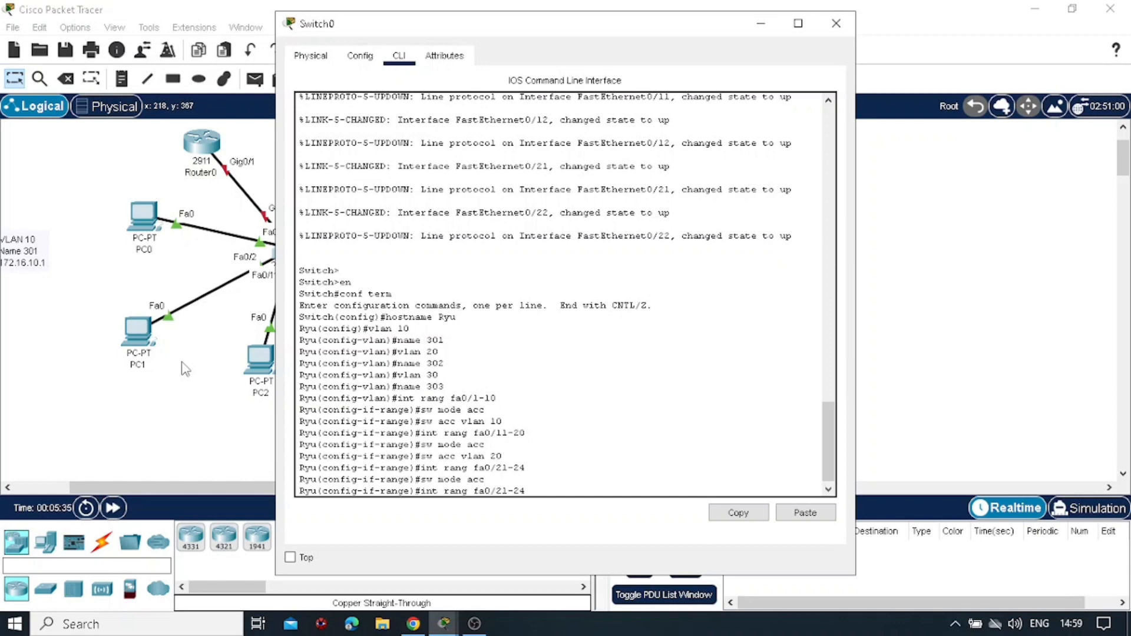
pyautogui.press('Up')
pyautogui.press('BackSpace')
pyautogui.press('BackSpace')
pyautogui.write('30')
pyautogui.press('Return')
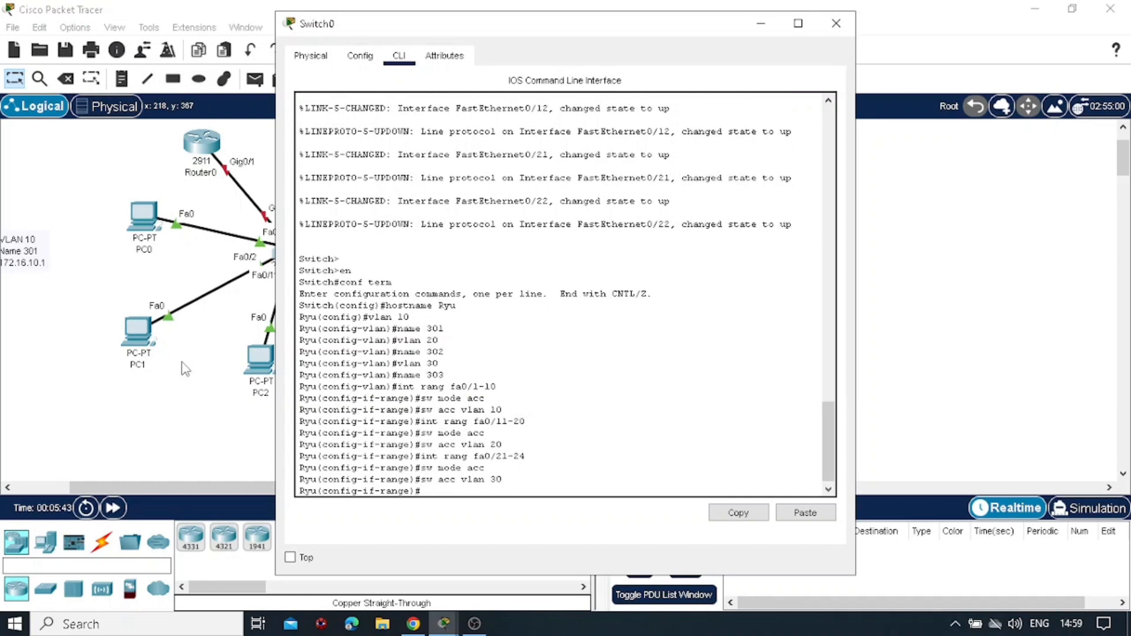
# Set the switch's interface gi0/1 to trunk mode
pyautogui.write('int gi0/1')
pyautogui.press('Return')
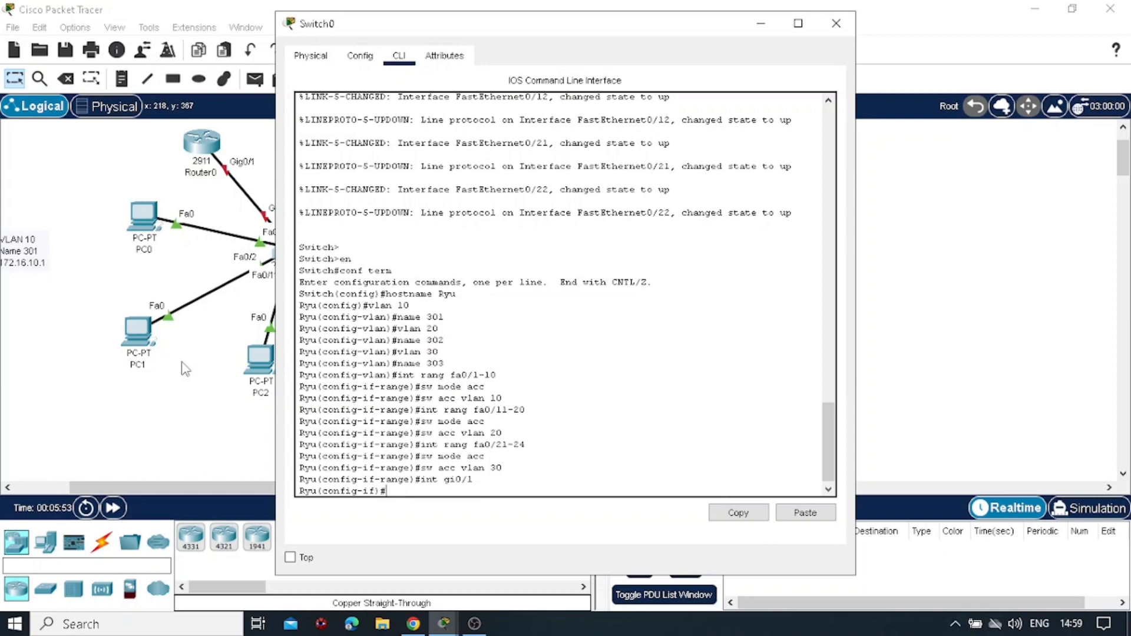
pyautogui.write('sw mode trunk')
pyautogui.press('Return')
# Allow VLANs 10, 20 and 30 on the gi0/1 trunk
pyautogui.write('sw')
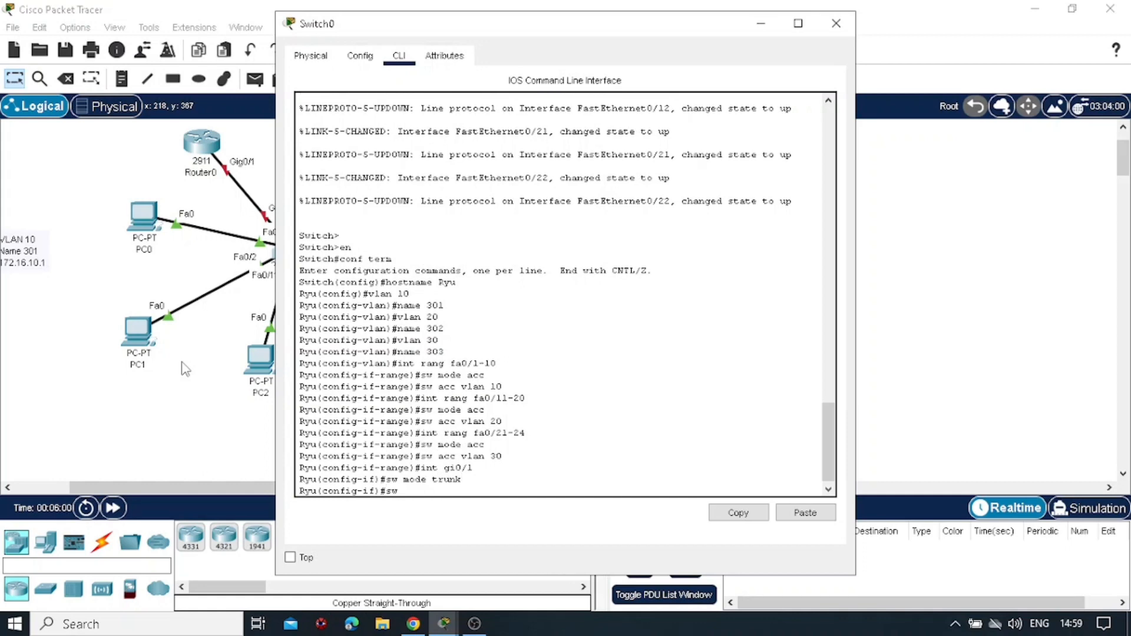
pyautogui.write(' trunk allow v')
pyautogui.write('lan 10,20,')
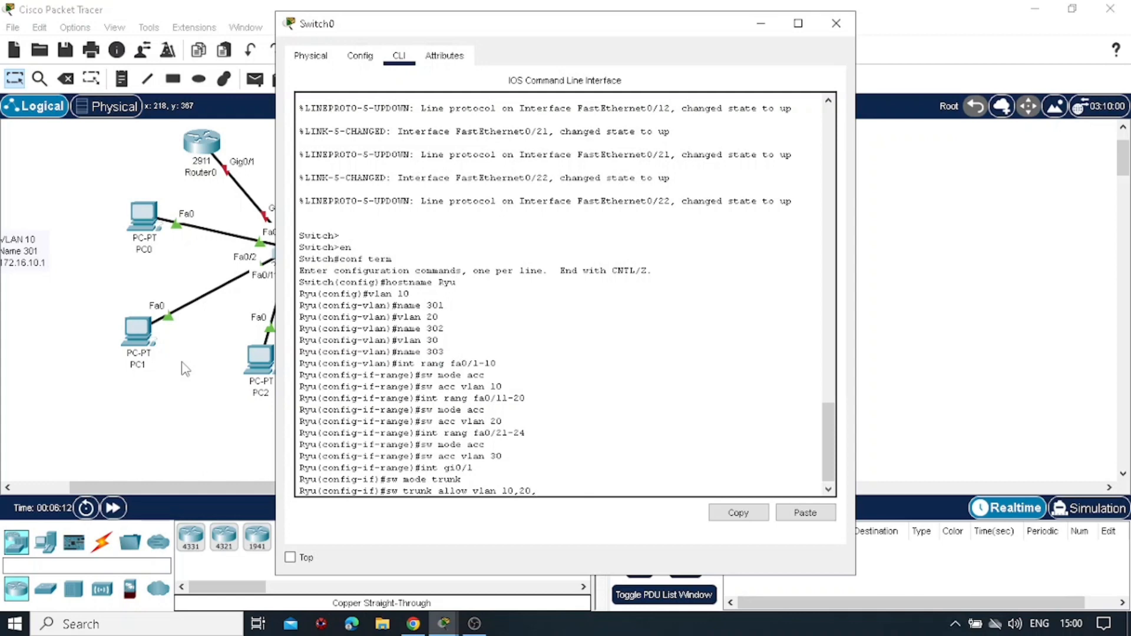
pyautogui.write('30')
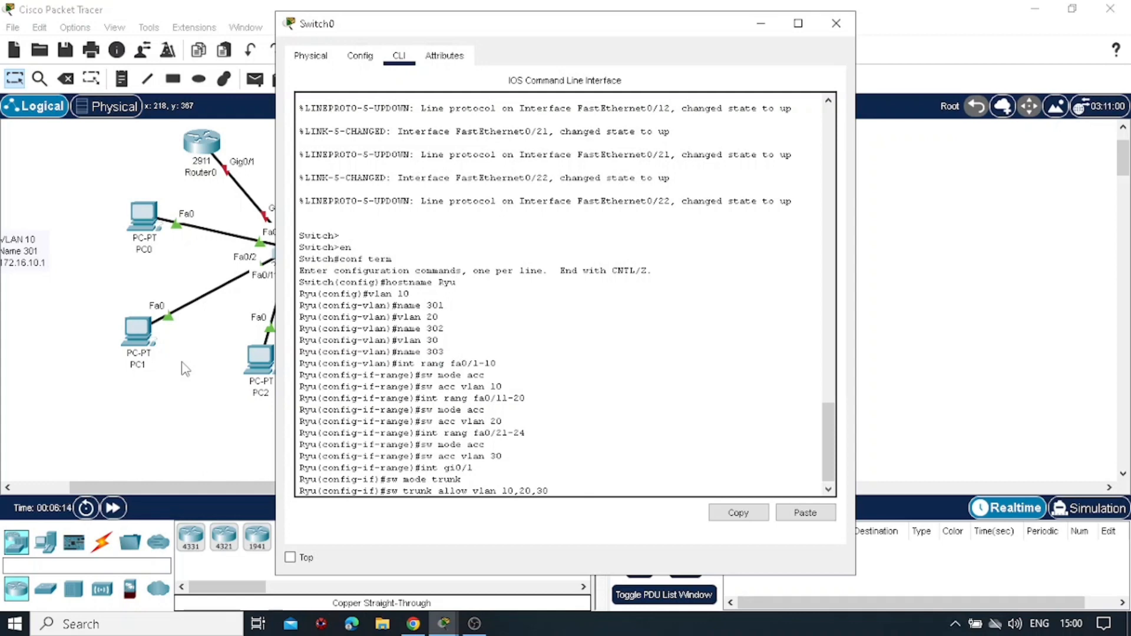
pyautogui.press('Return')
# End configuration mode, copy the switch's running-config to startup-config, and close the switch
pyautogui.write('e')
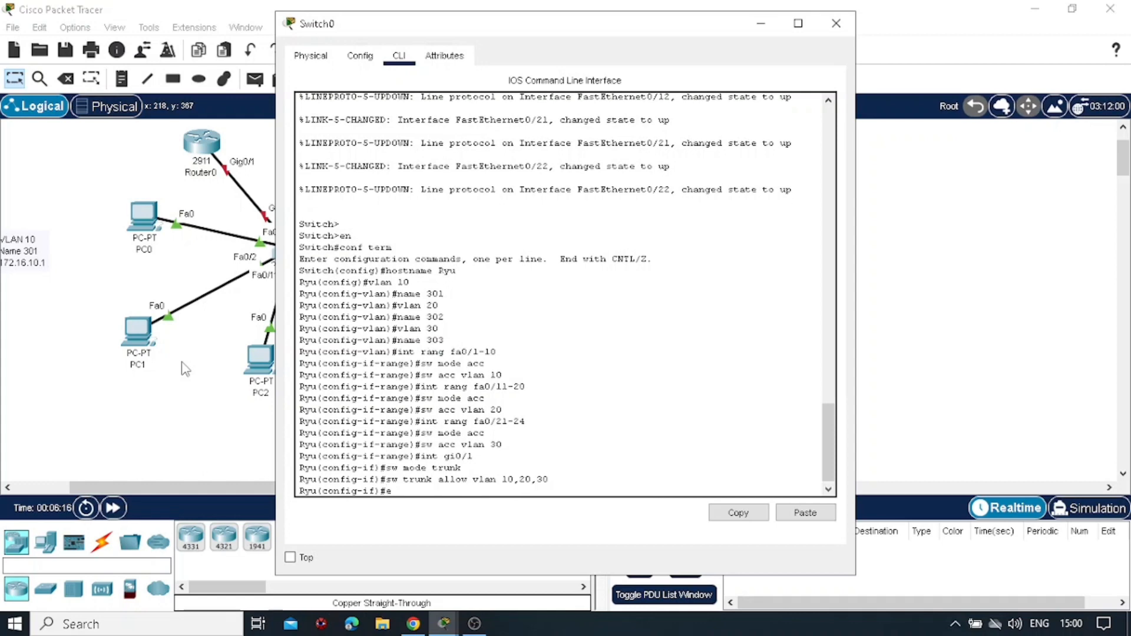
pyautogui.write('nd')
pyautogui.press('Return')
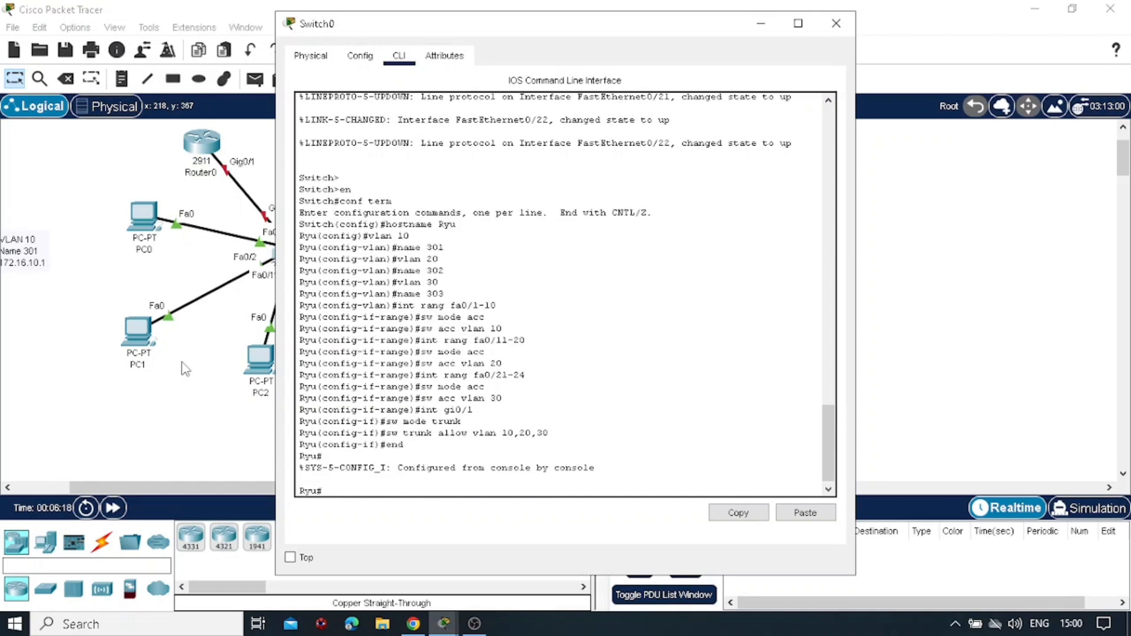
pyautogui.write('copy running-config start')
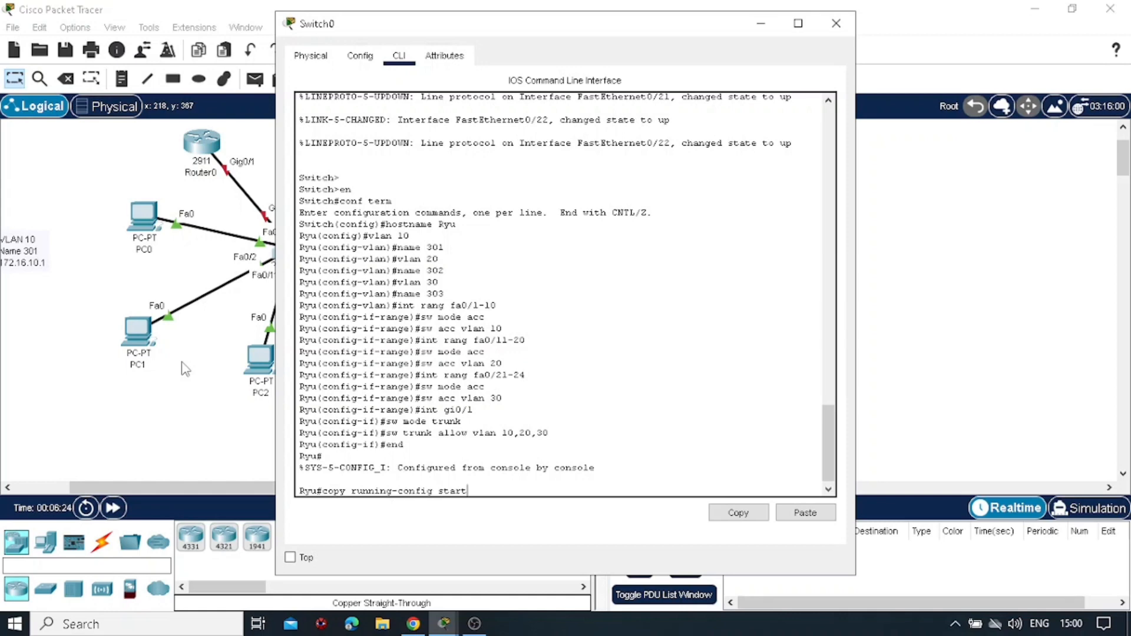
pyautogui.write('up-config')
pyautogui.press('Return')
pyautogui.press('Return')
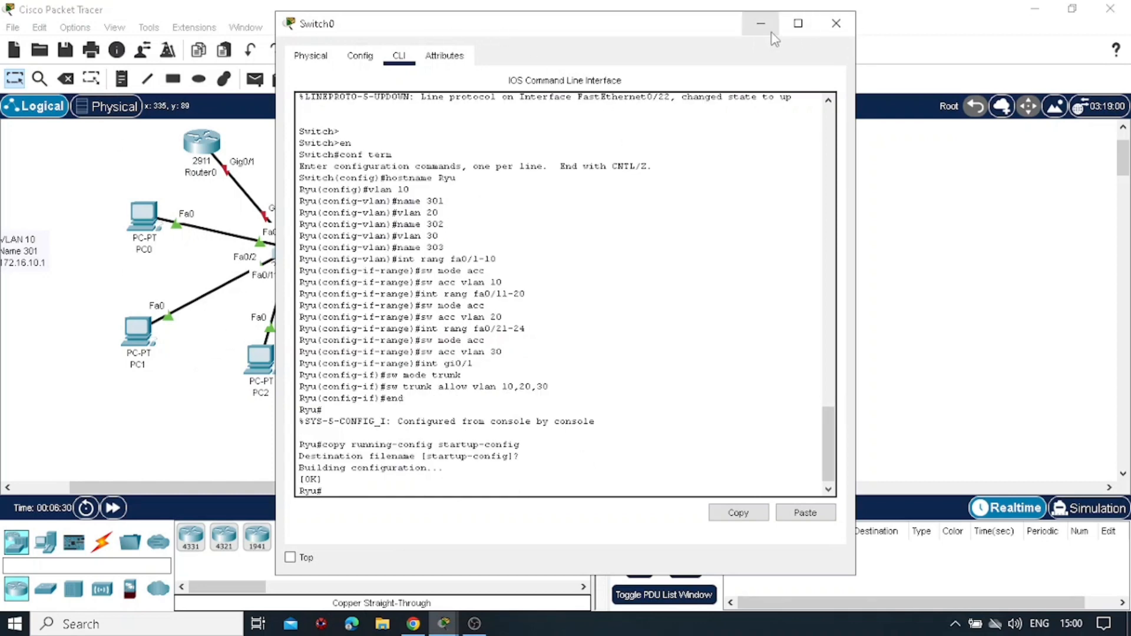
pyautogui.click(832, 25)
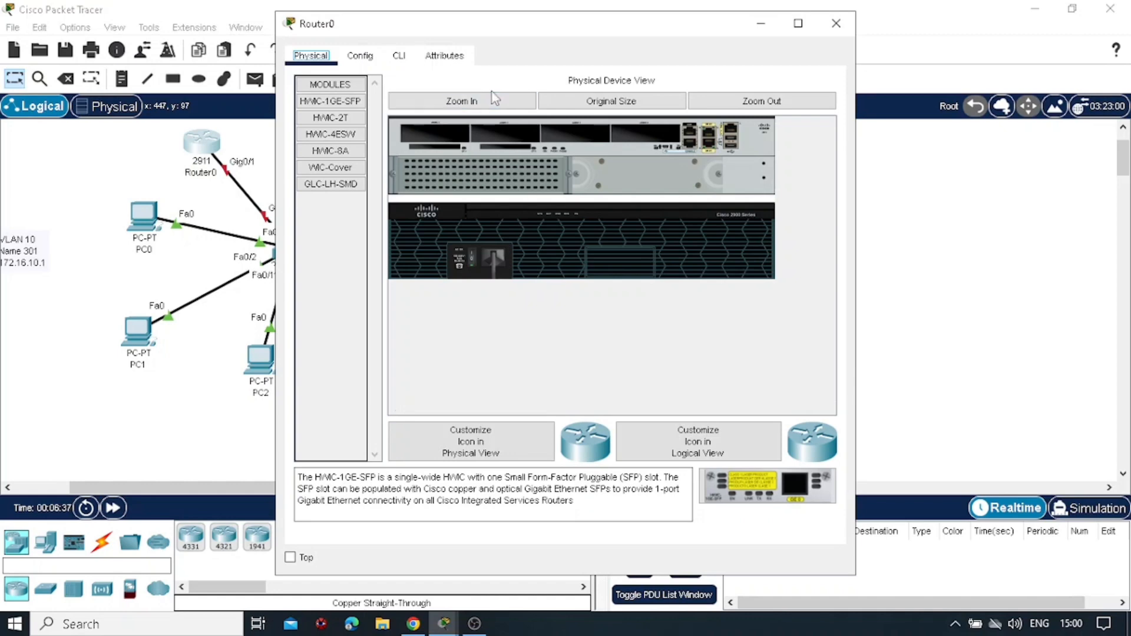
# Decline the initial configuration dialog in Router0's command-line interface and put its window away
pyautogui.click(398, 56)
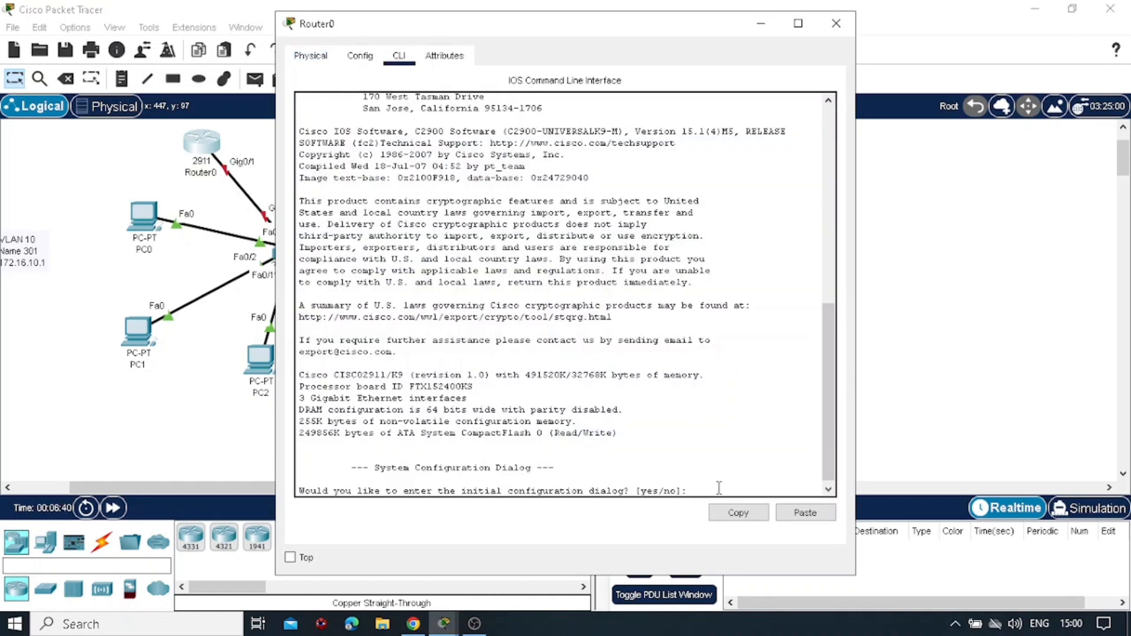
pyautogui.write('n')
pyautogui.press('Return')
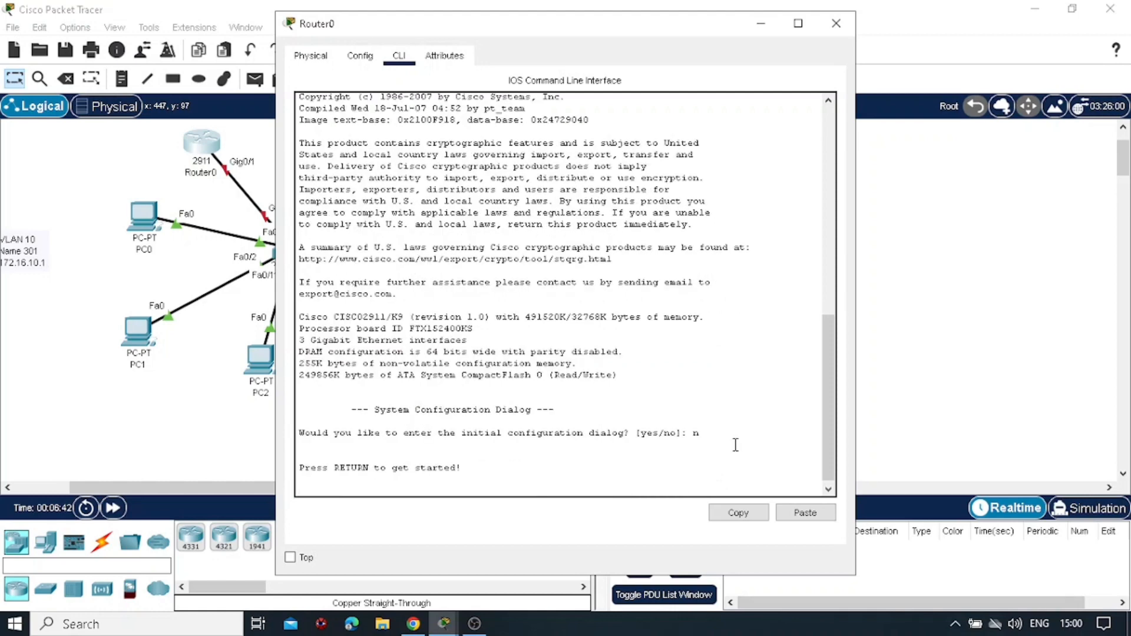
pyautogui.click(761, 27)
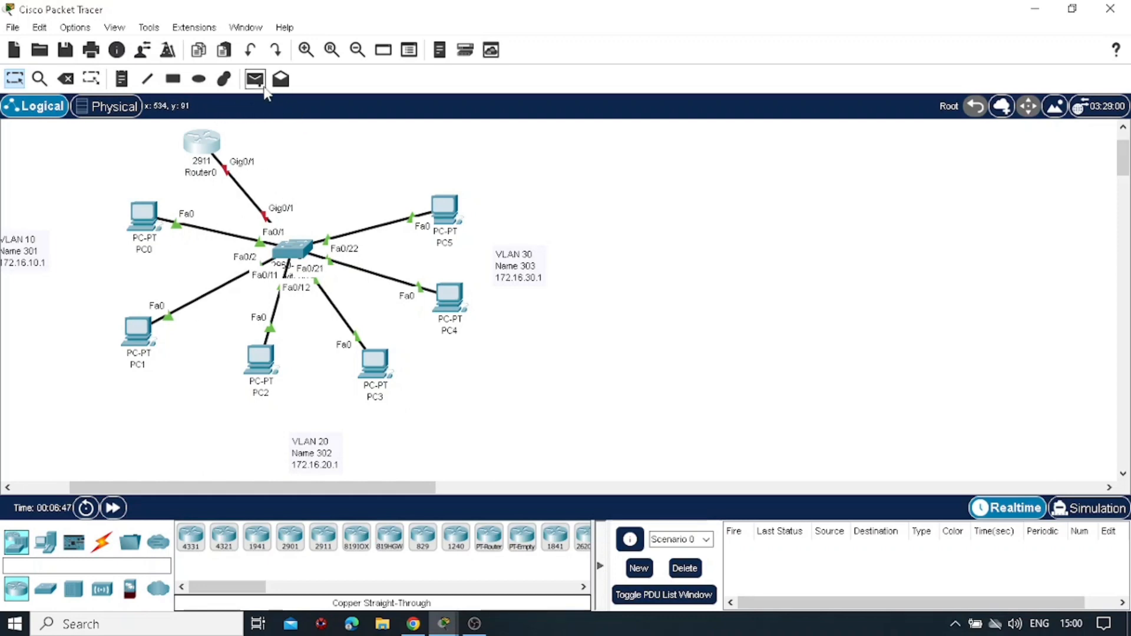
# Try to send a simple PDU from PC0 to PC5
pyautogui.press('p')
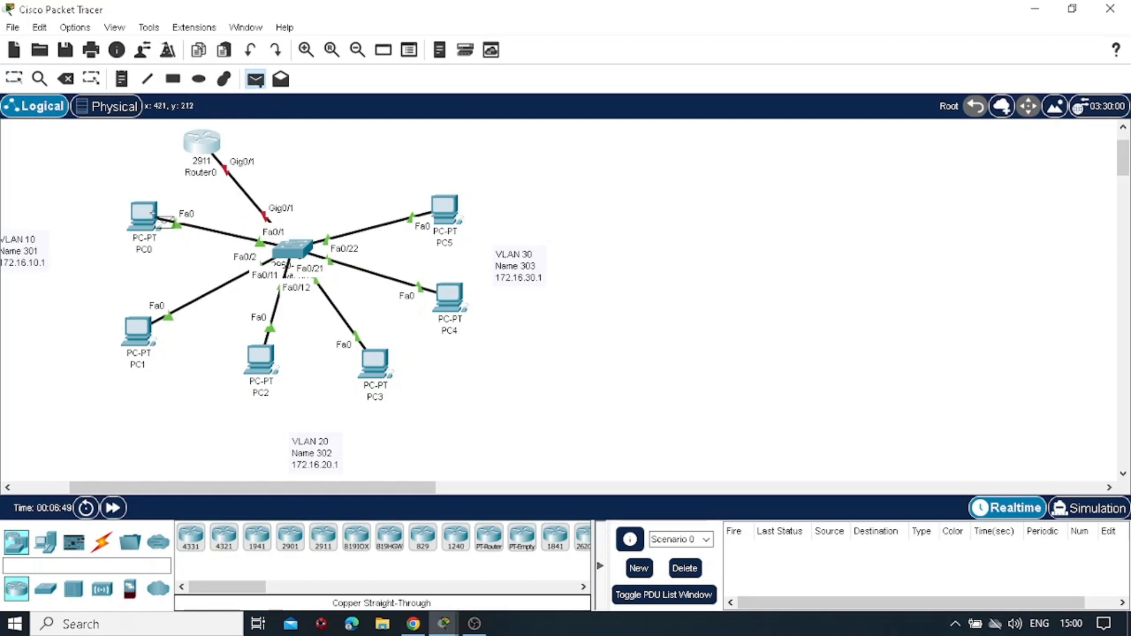
pyautogui.click(146, 217)
pyautogui.click(444, 209)
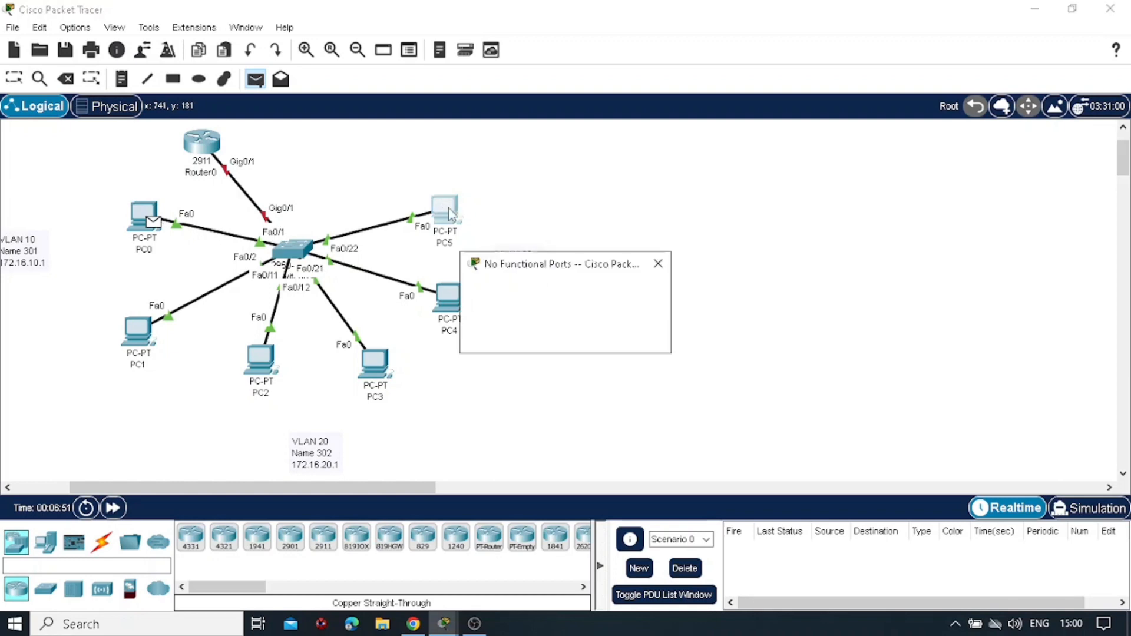
pyautogui.click(630, 335)
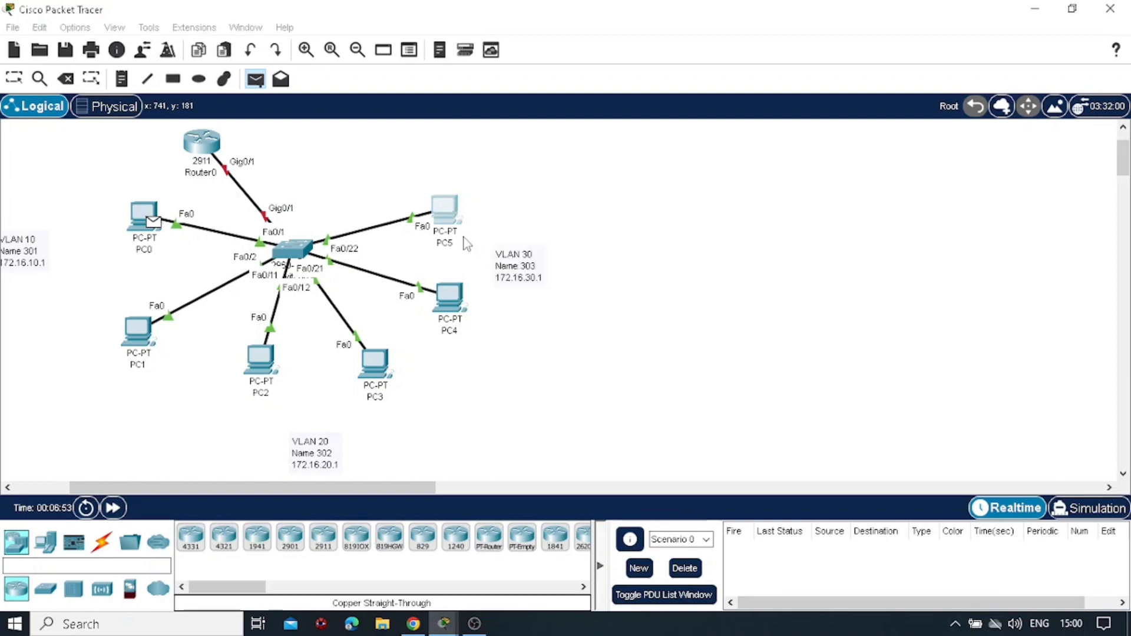
pyautogui.click(255, 79)
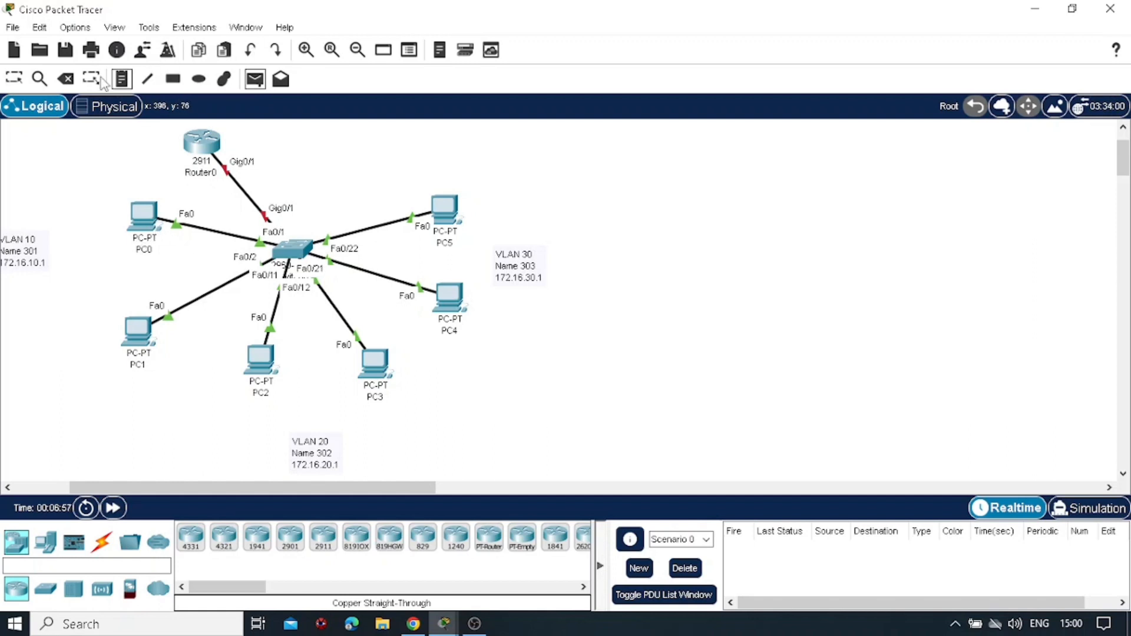
pyautogui.click(14, 83)
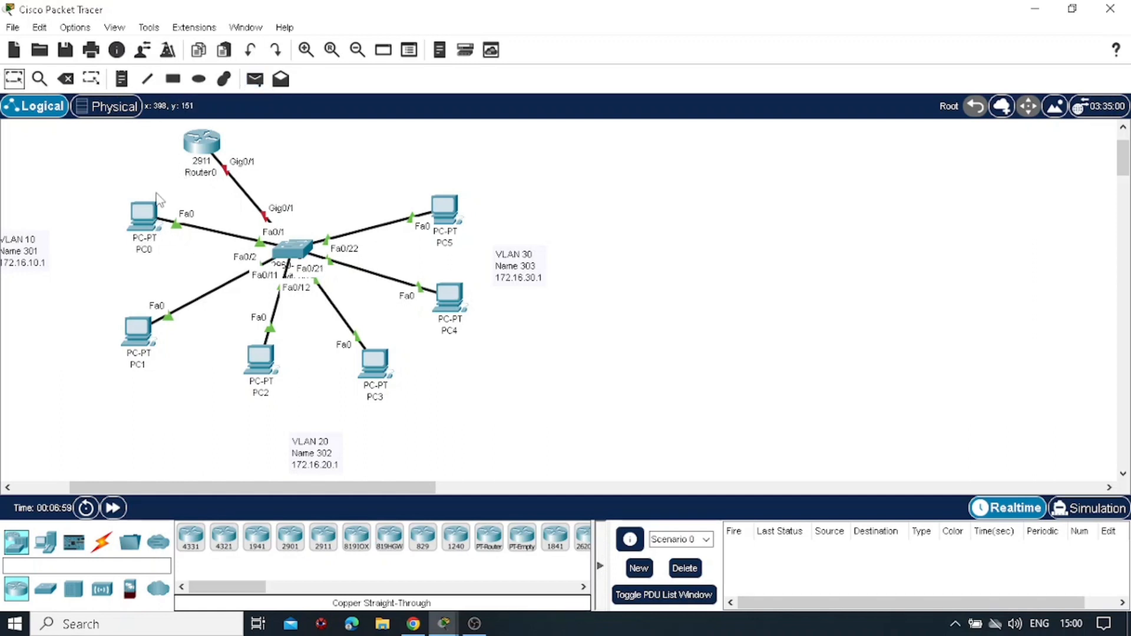
# Give PC0 the static IPv4 address 172.16.10.2 with subnet mask 255.255.0.0
pyautogui.click(148, 218)
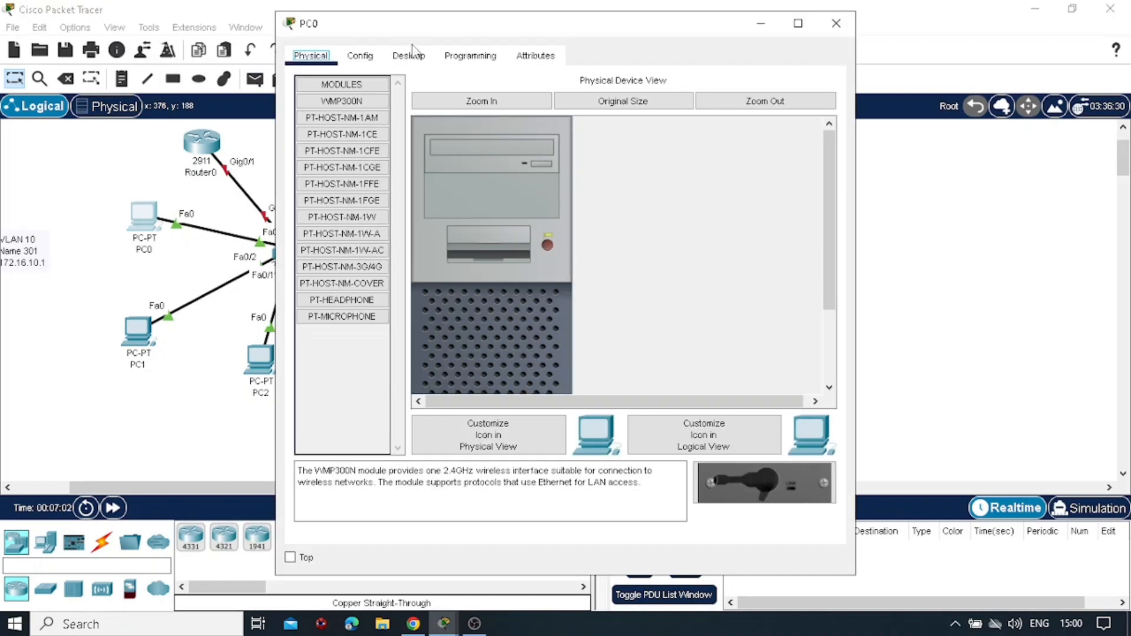
pyautogui.click(409, 56)
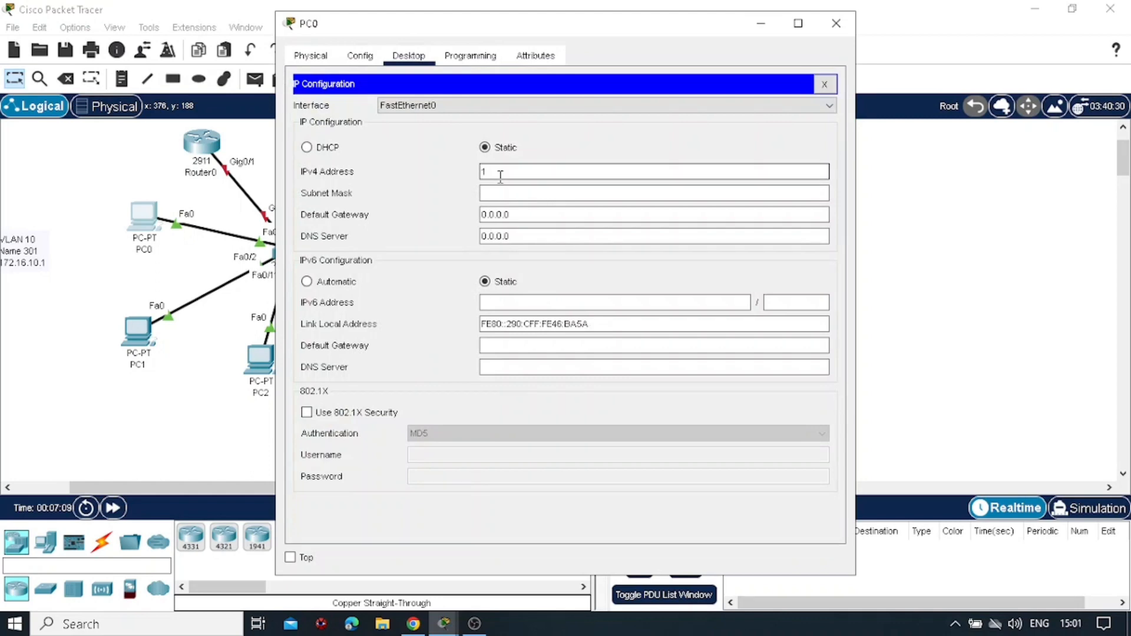
pyautogui.write('72.16')
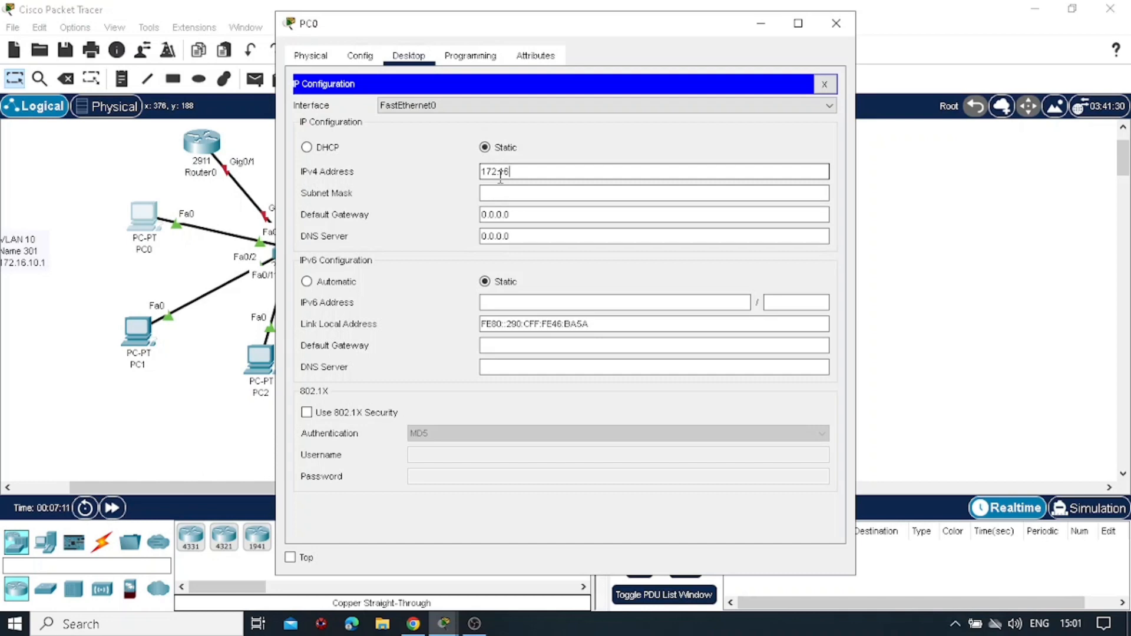
pyautogui.write('.10.2')
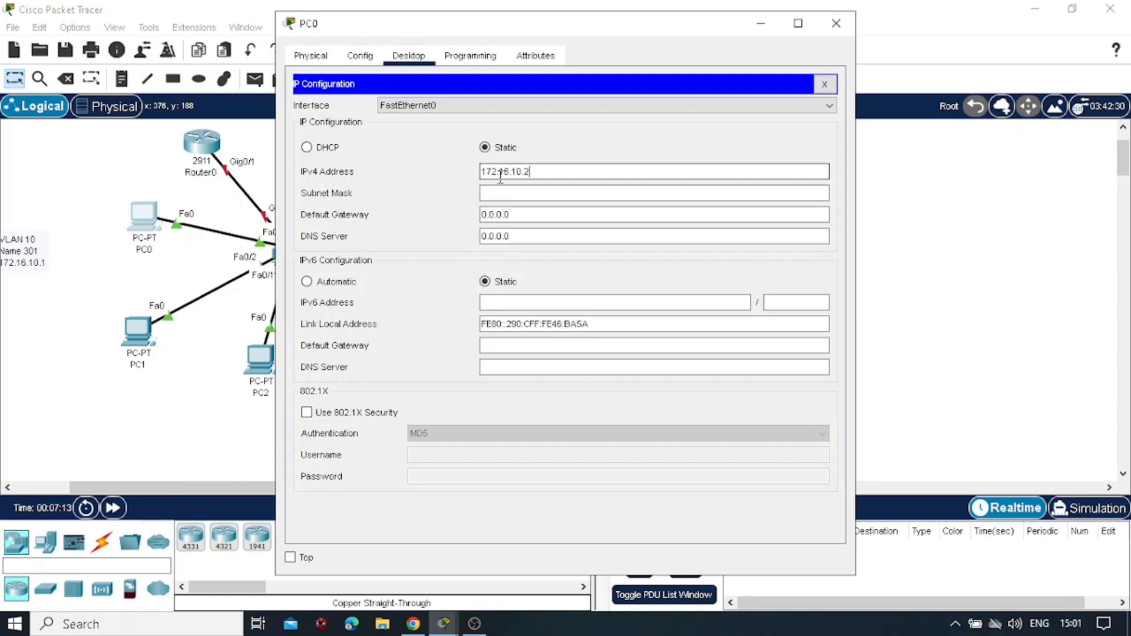
pyautogui.moveTo(538, 172); pyautogui.dragTo(466, 176)
pyautogui.hotkey('ctrl', 'c')
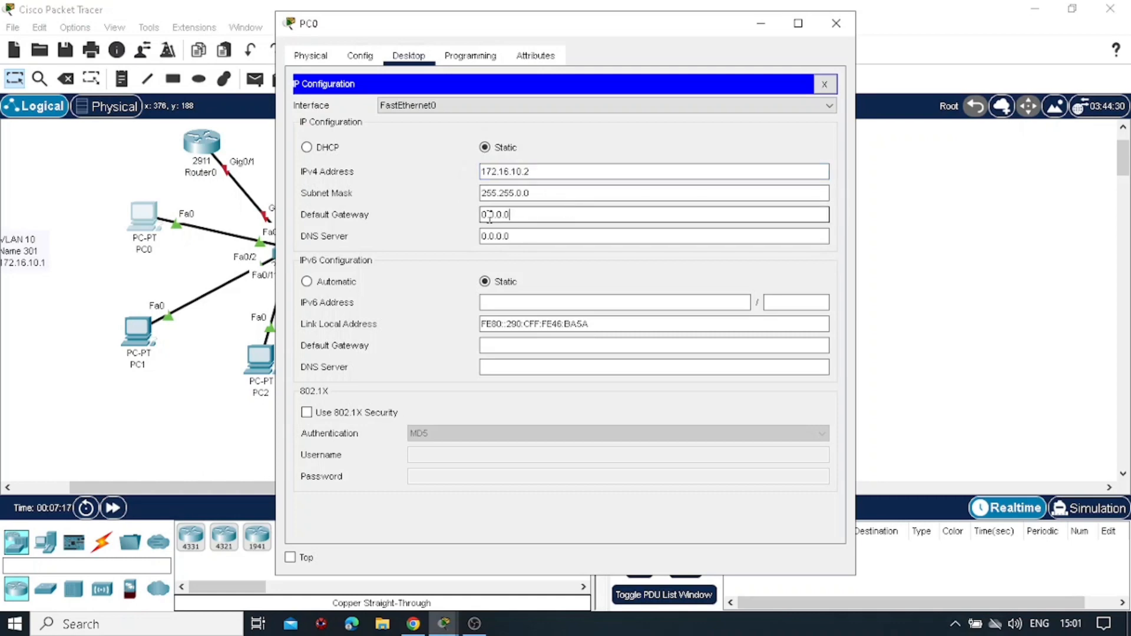
# Set PC0's default gateway to 172.16.10.1 and close its configuration
pyautogui.moveTo(489, 215); pyautogui.dragTo(447, 214)
pyautogui.hotkey('ctrl', 'v')
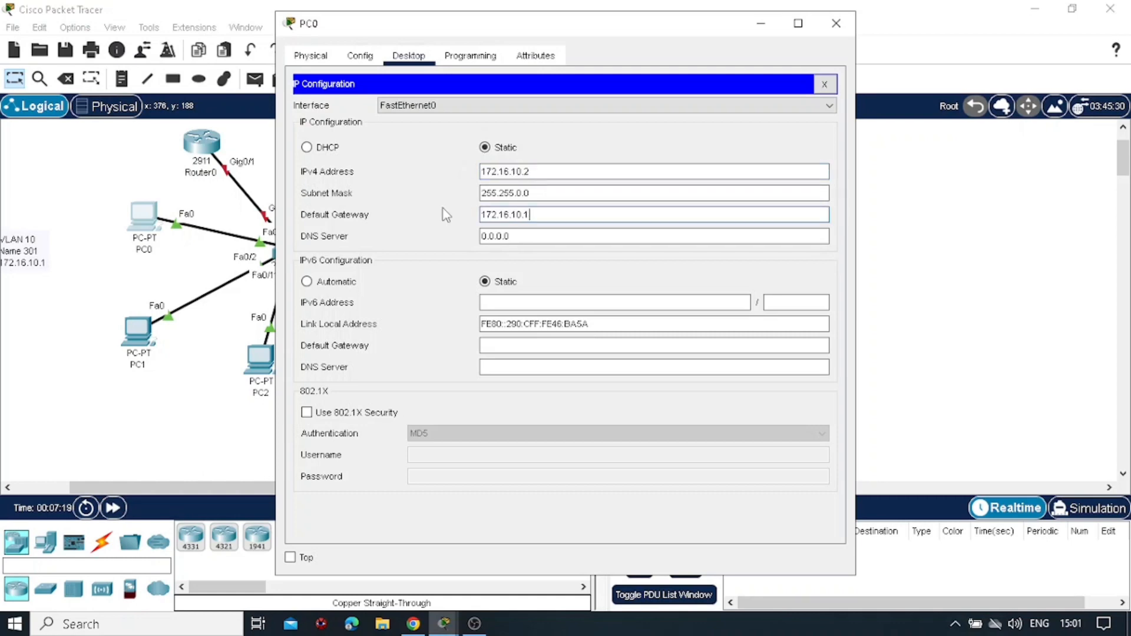
pyautogui.click(836, 23)
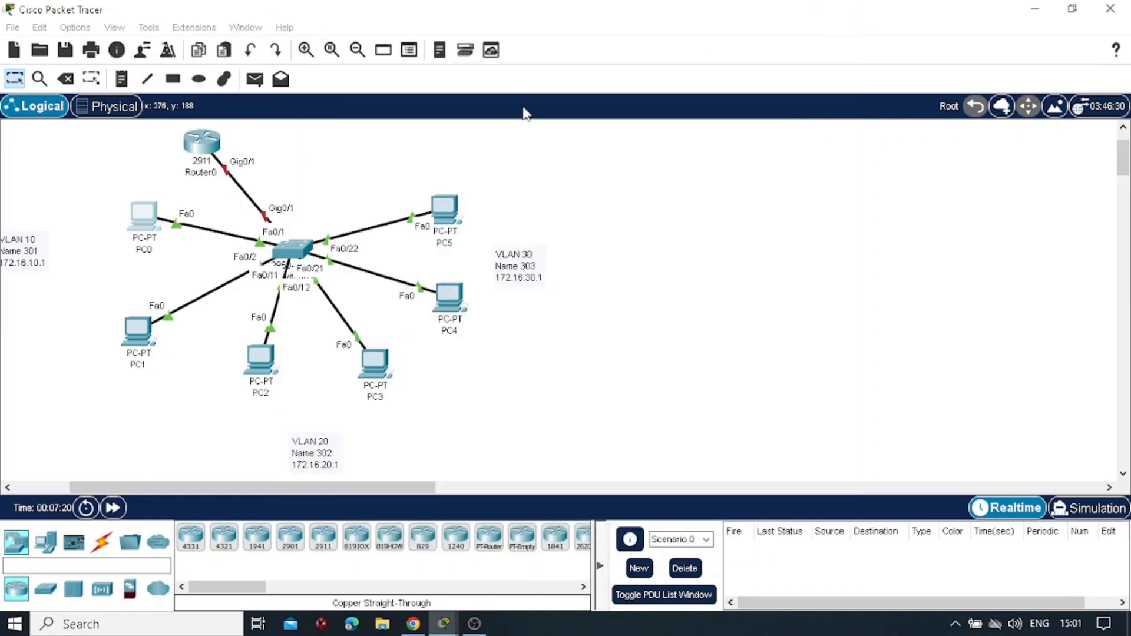
# Give PC1 the static IPv4 address 172.16.10.3 with subnet mask 255.255.0.0
pyautogui.click(139, 337)
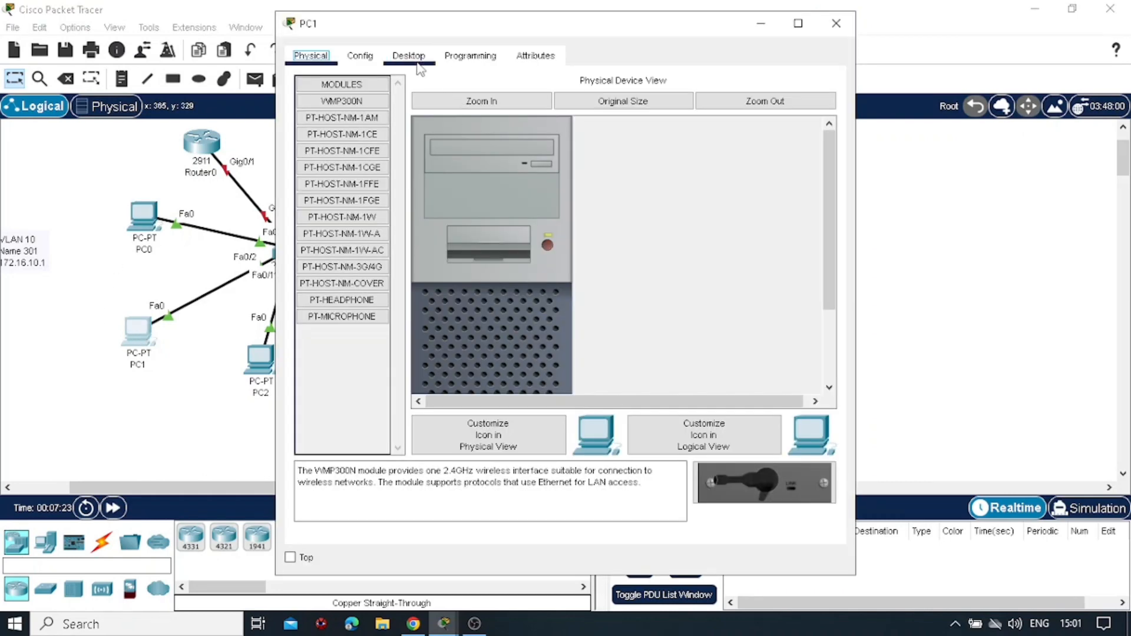
pyautogui.click(413, 59)
pyautogui.click(354, 108)
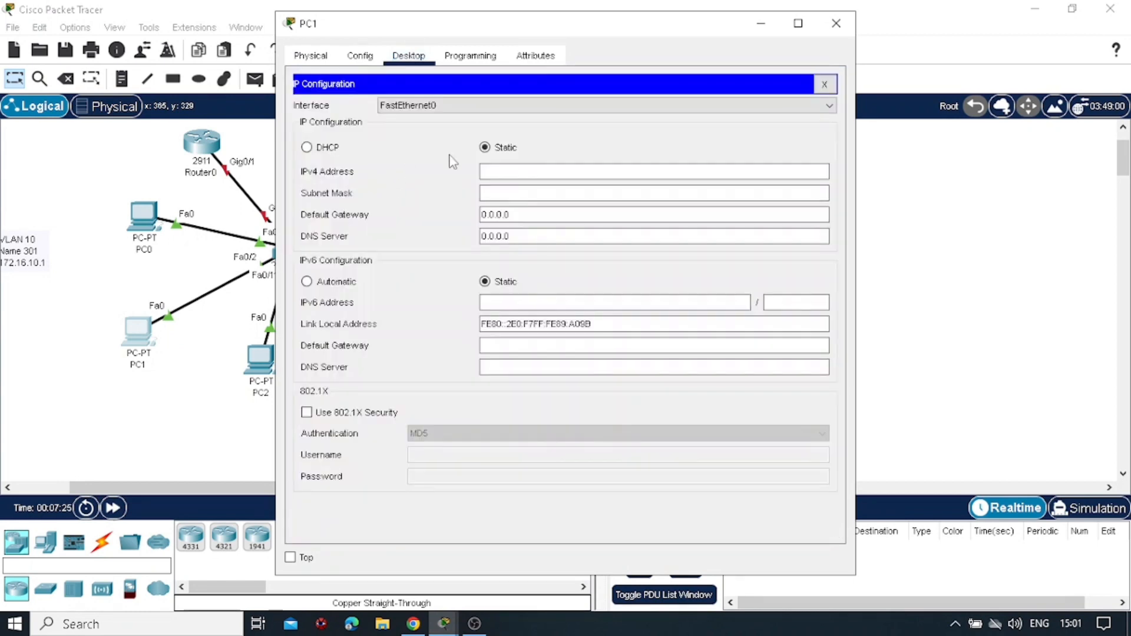
pyautogui.click(531, 172)
pyautogui.write('172.16.10.2')
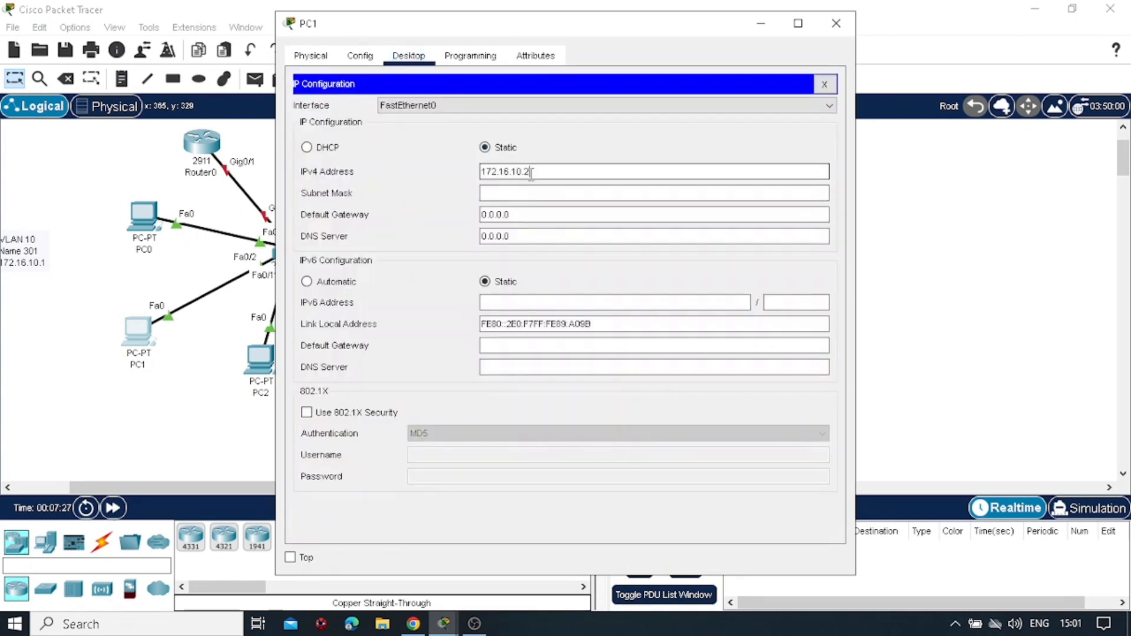
pyautogui.press('BackSpace')
pyautogui.write('3')
pyautogui.press('BackSpace')
pyautogui.write('1')
pyautogui.click(531, 194)
pyautogui.click(527, 214)
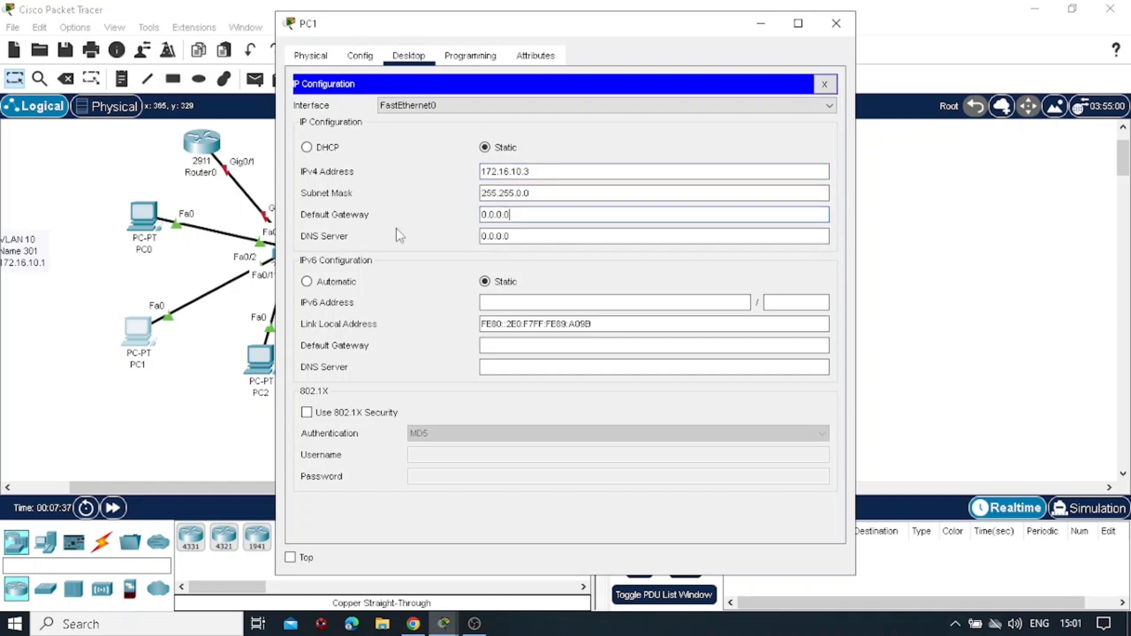
# Set PC1's default gateway to 172.16.10.1 and close its configuration
pyautogui.hotkey('ctrl', 'v')
pyautogui.press('BackSpace')
pyautogui.press('BackSpace')
pyautogui.press('BackSpace')
pyautogui.press('BackSpace')
pyautogui.press('BackSpace')
pyautogui.press('BackSpace')
pyautogui.press('BackSpace')
pyautogui.press('BackSpace')
pyautogui.press('BackSpace')
pyautogui.press('BackSpace')
pyautogui.press('BackSpace')
pyautogui.press('BackSpace')
pyautogui.press('BackSpace')
pyautogui.press('BackSpace')
pyautogui.press('BackSpace')
pyautogui.press('BackSpace')
pyautogui.press('BackSpace')
pyautogui.hotkey('ctrl', 'v')
pyautogui.press('BackSpace')
pyautogui.write('1')
pyautogui.click(836, 23)
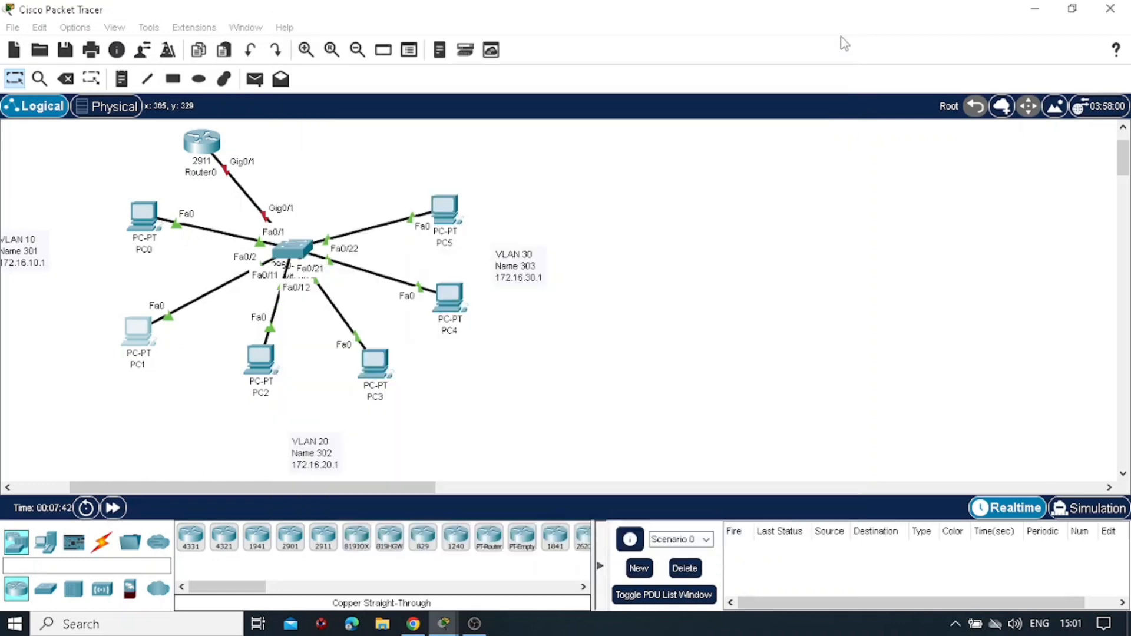
# Give PC2 the static IPv4 address 172.16.20.2 with subnet mask 255.255.0.0
pyautogui.hscroll(1, 412, 312)
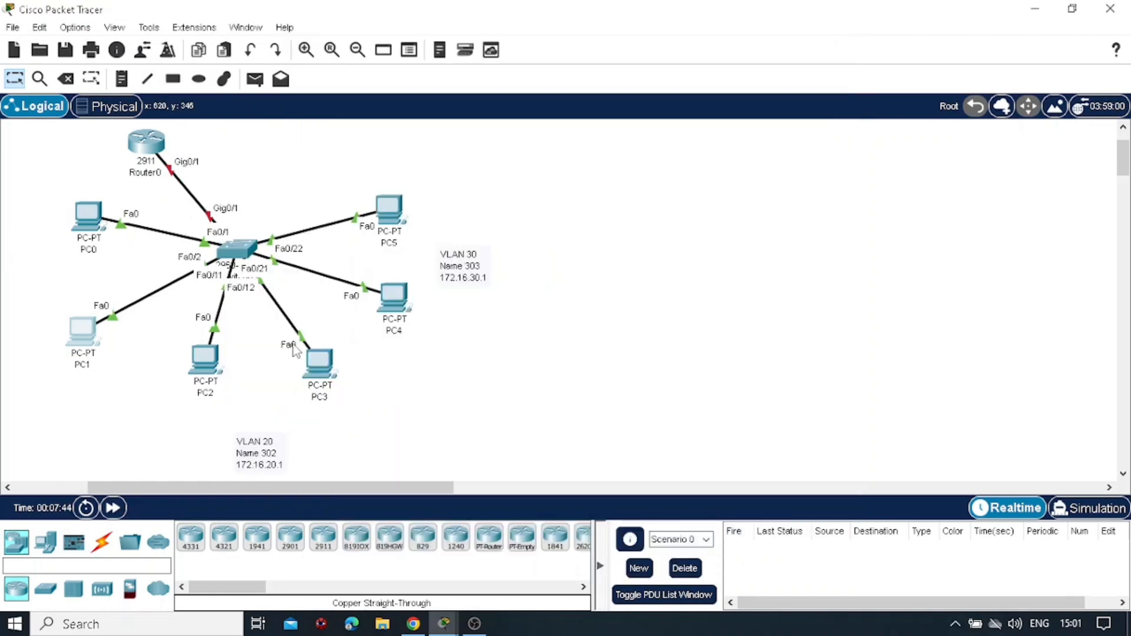
pyautogui.hscroll(-2, 295, 350)
pyautogui.hscroll(-2, 295, 351)
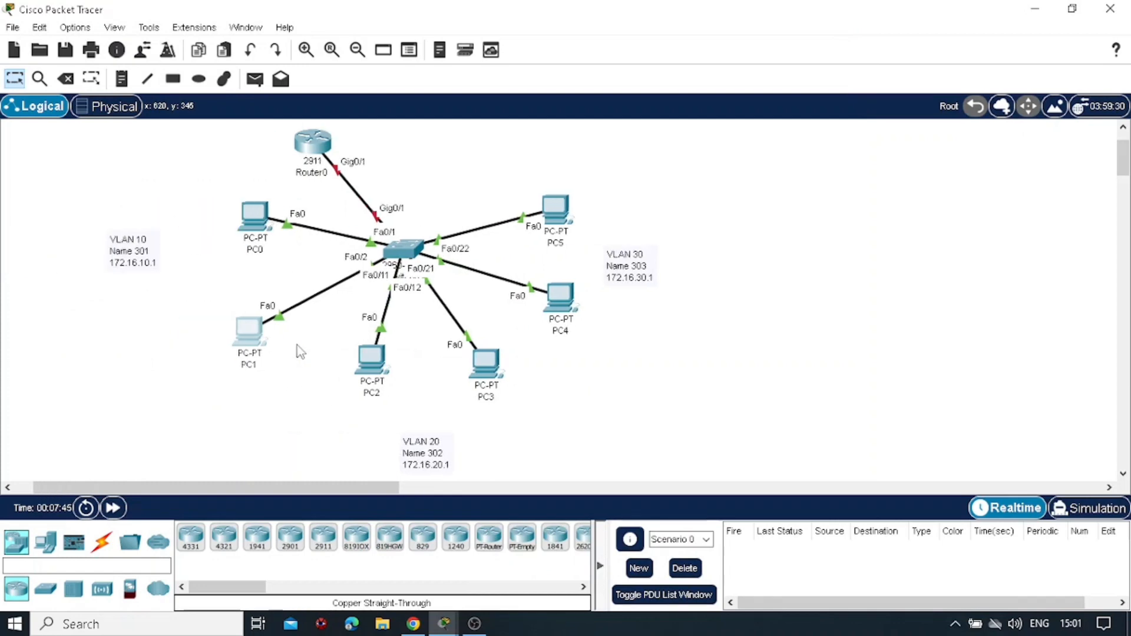
pyautogui.click(365, 378)
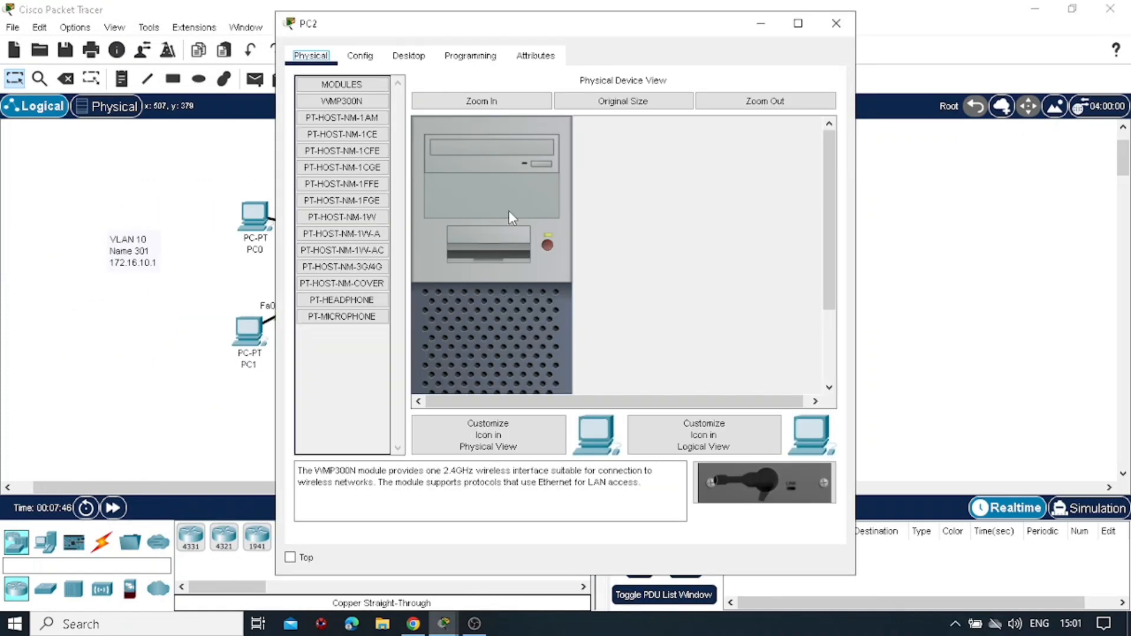
pyautogui.click(427, 57)
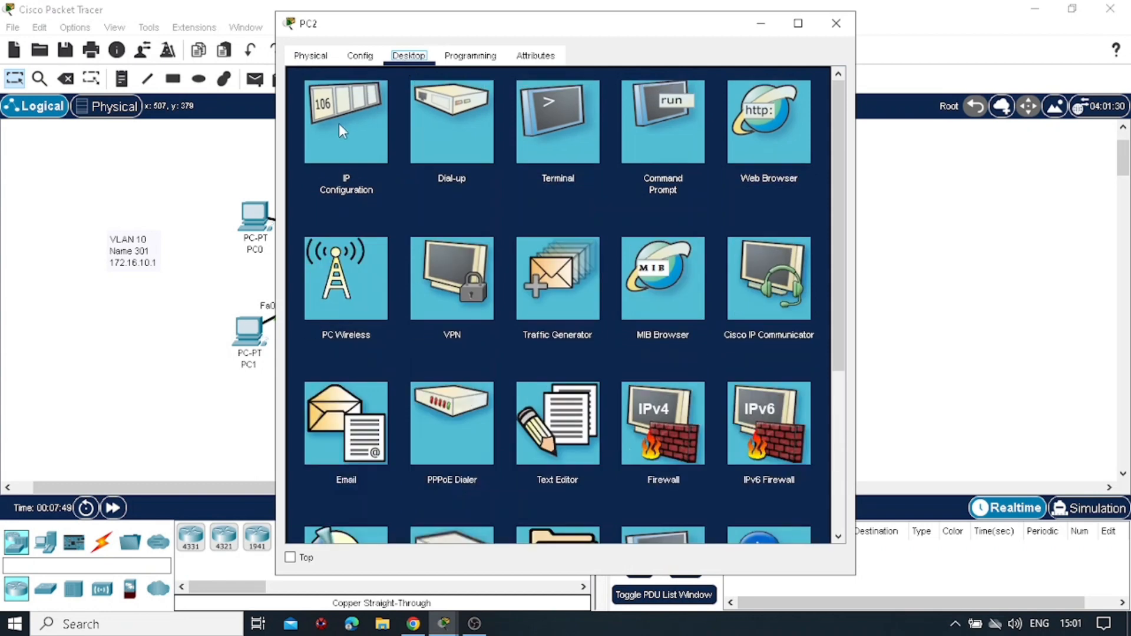
pyautogui.click(341, 131)
pyautogui.click(531, 172)
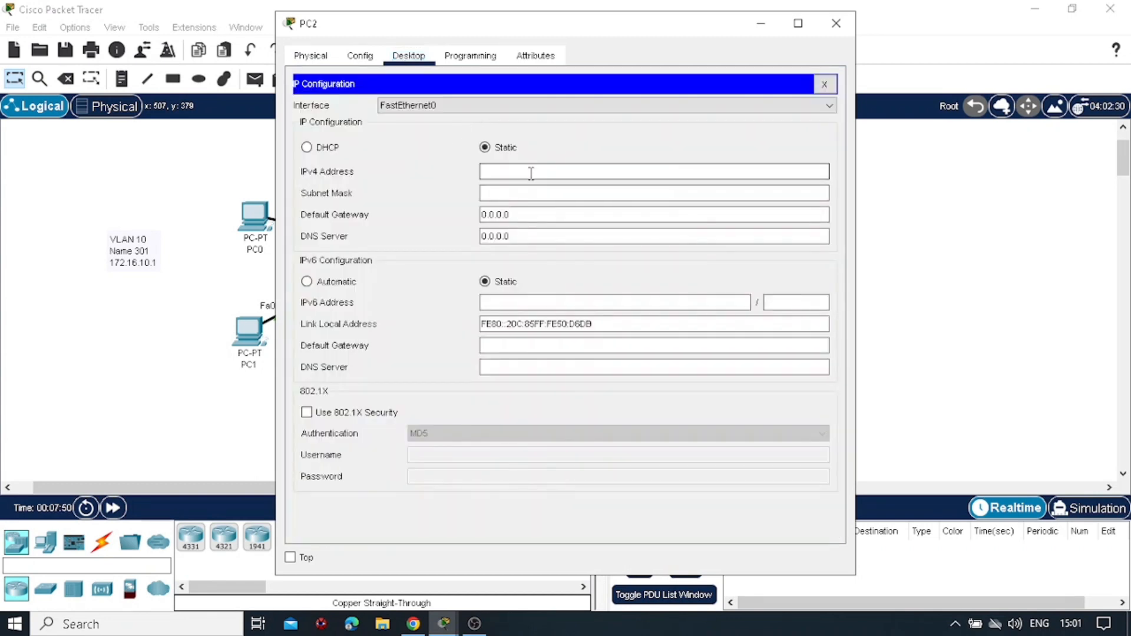
pyautogui.write('172.16.10.2')
pyautogui.press('BackSpace')
pyautogui.press('BackSpace')
pyautogui.write('2')
pyautogui.press('Tab')
# Set PC2's default gateway to 172.16.20.1 and close its configuration
pyautogui.moveTo(545, 215); pyautogui.dragTo(470, 221)
pyautogui.write('172.16.10.2')
pyautogui.press('BackSpace')
pyautogui.write('1')
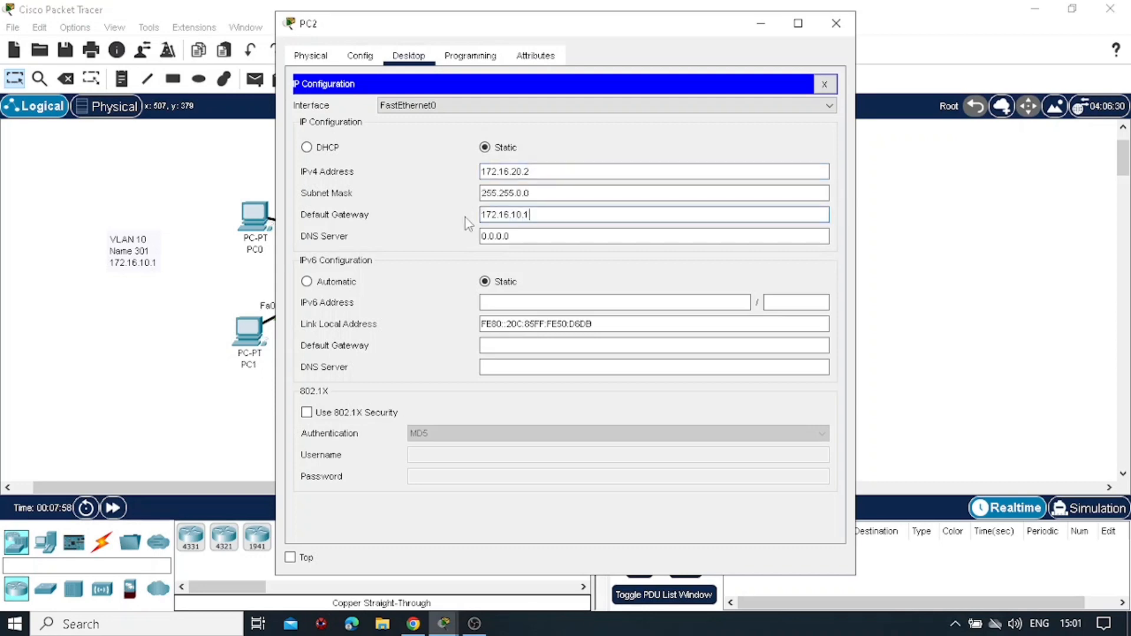
pyautogui.press('BackSpace')
pyautogui.press('BackSpace')
pyautogui.write('20')
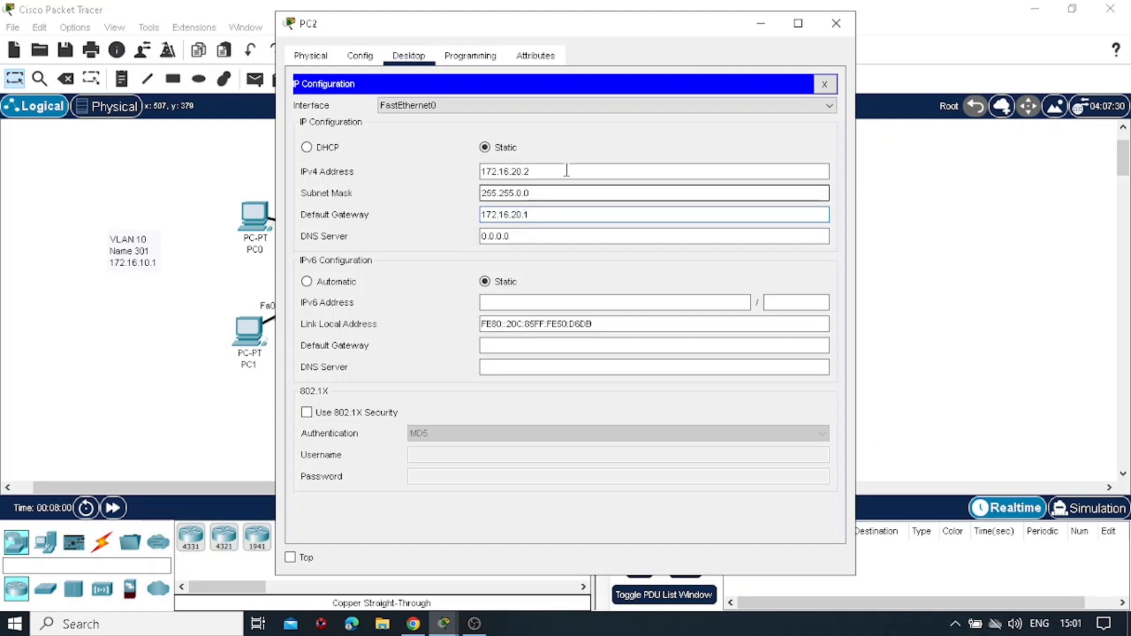
pyautogui.click(836, 23)
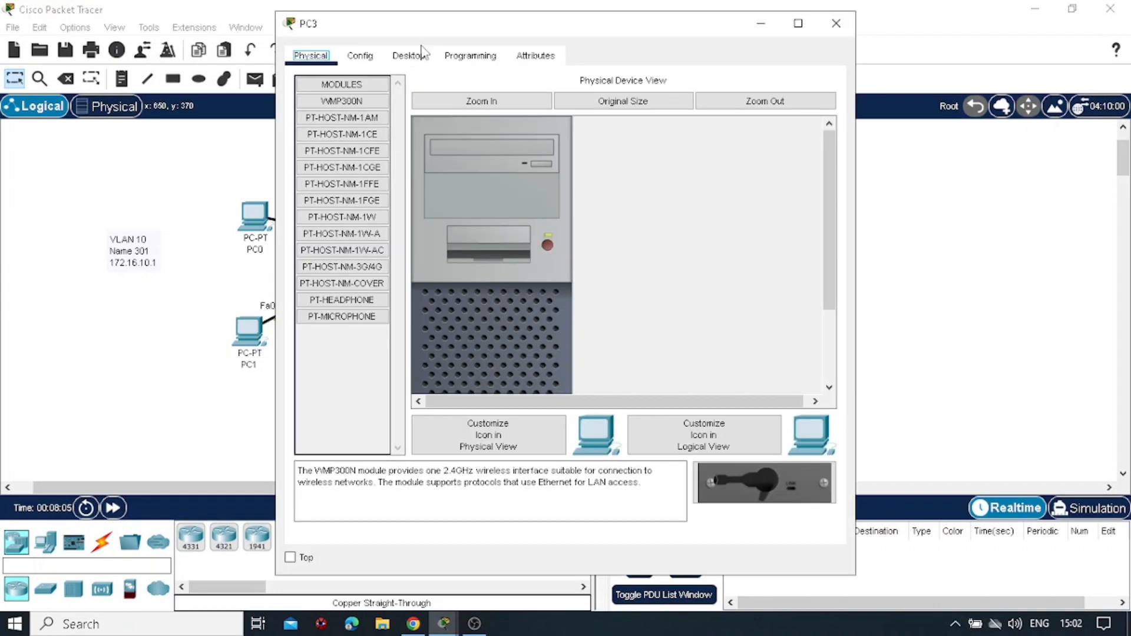
# Give PC3 the static IPv4 address 172.16.20.3 with subnet mask 255.255.0.0
pyautogui.click(403, 62)
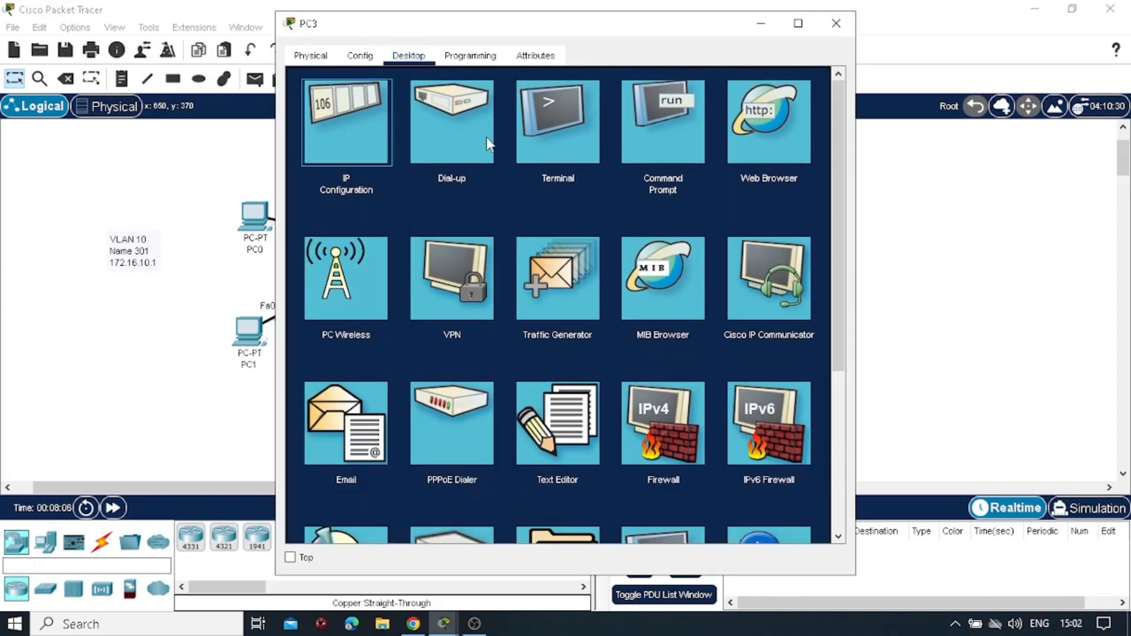
pyautogui.click(346, 124)
pyautogui.click(495, 170)
pyautogui.write('172.16.')
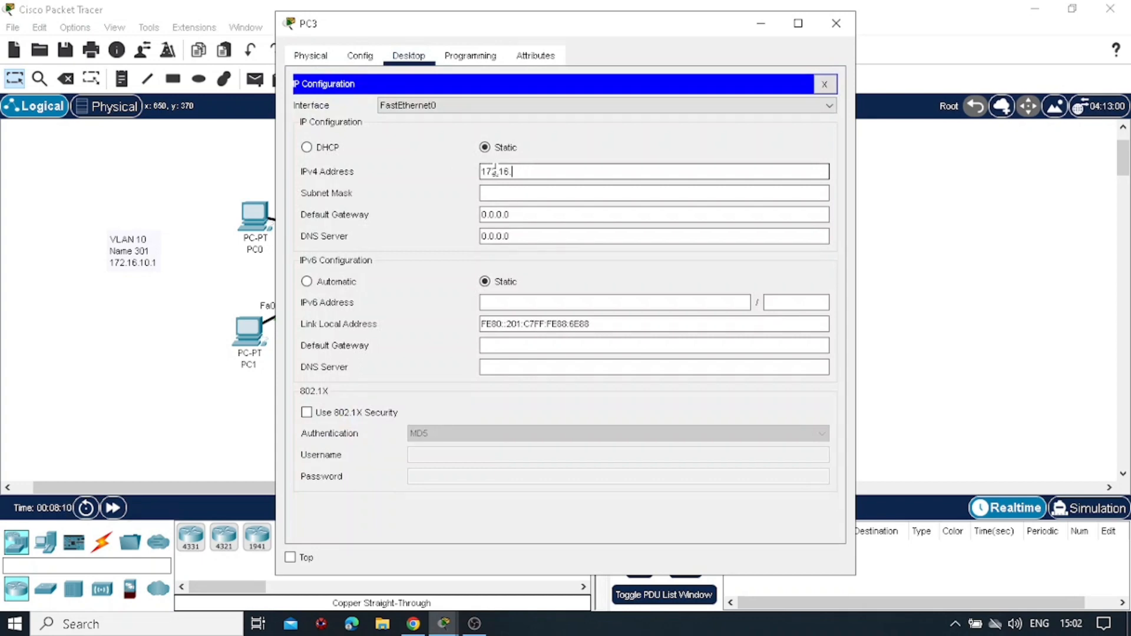
pyautogui.write('10.220.3')
pyautogui.click(515, 193)
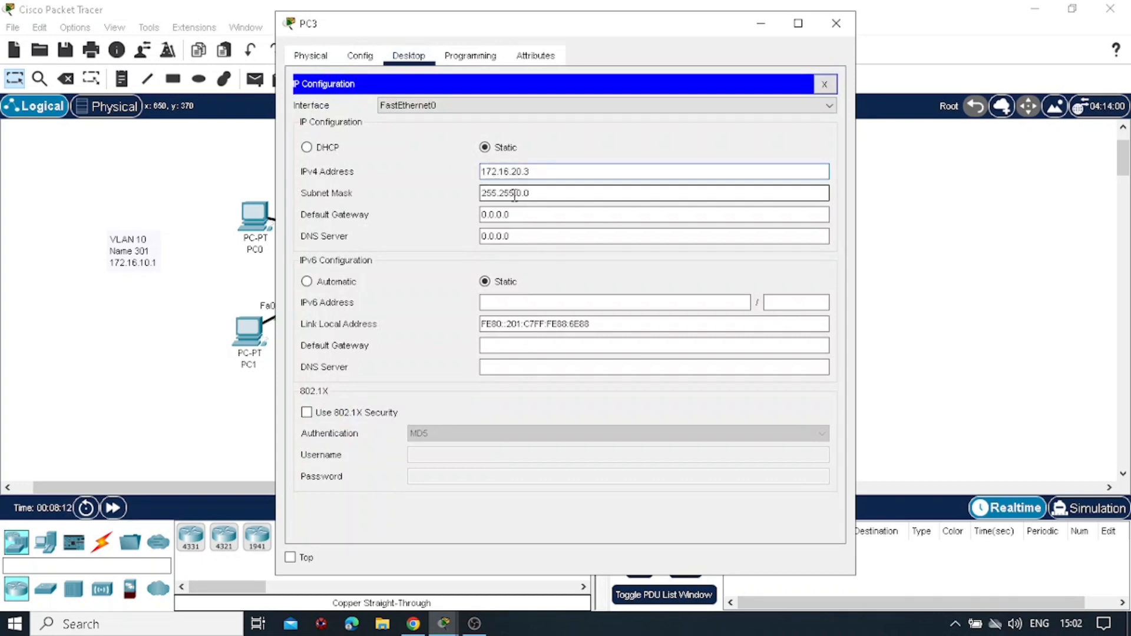
# Set PC3's default gateway to the VLAN 20 gateway address, 172.16.20.1, and close its configuration
pyautogui.moveTo(545, 172); pyautogui.dragTo(410, 185)
pyautogui.hotkey('ctrl', 'c')
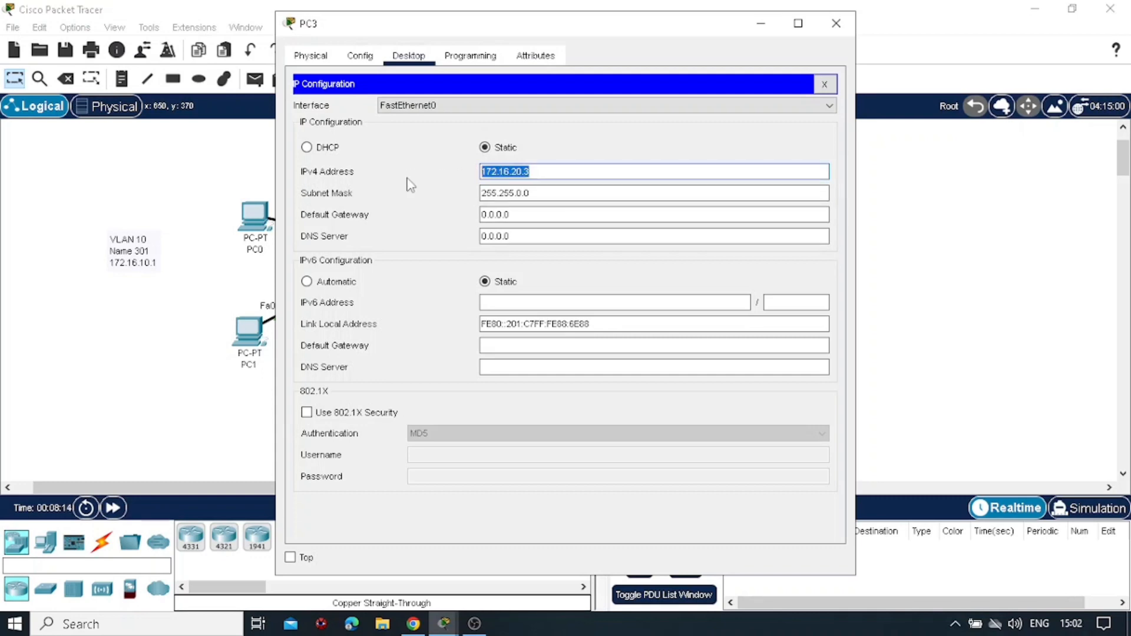
pyautogui.moveTo(530, 214); pyautogui.dragTo(354, 217)
pyautogui.hotkey('ctrl', 'v')
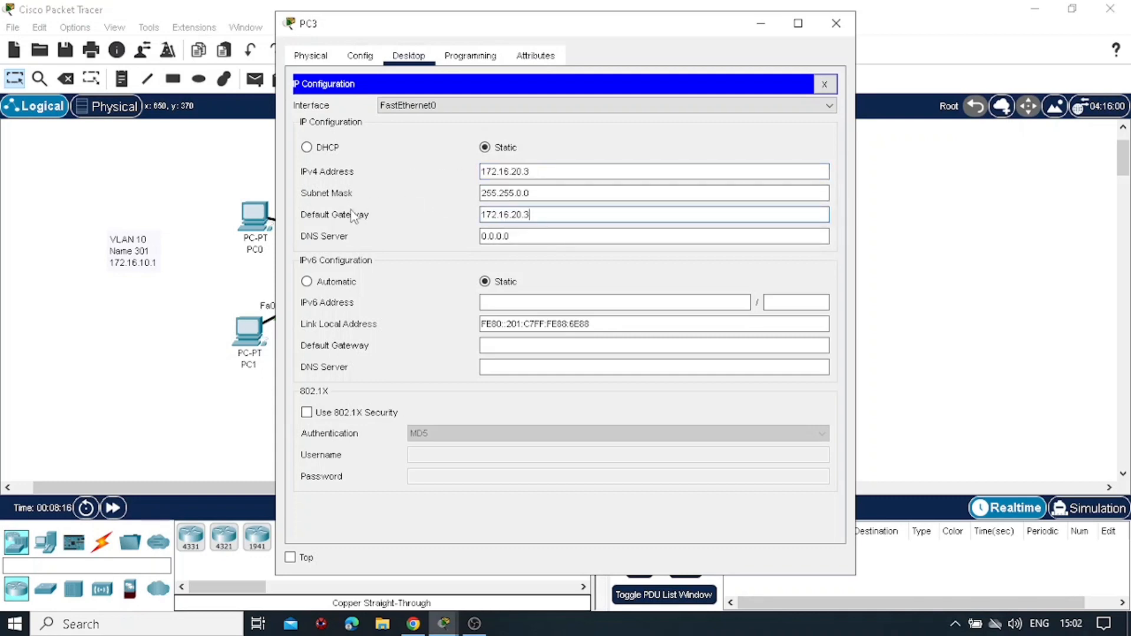
pyautogui.press('BackSpace')
pyautogui.click(836, 23)
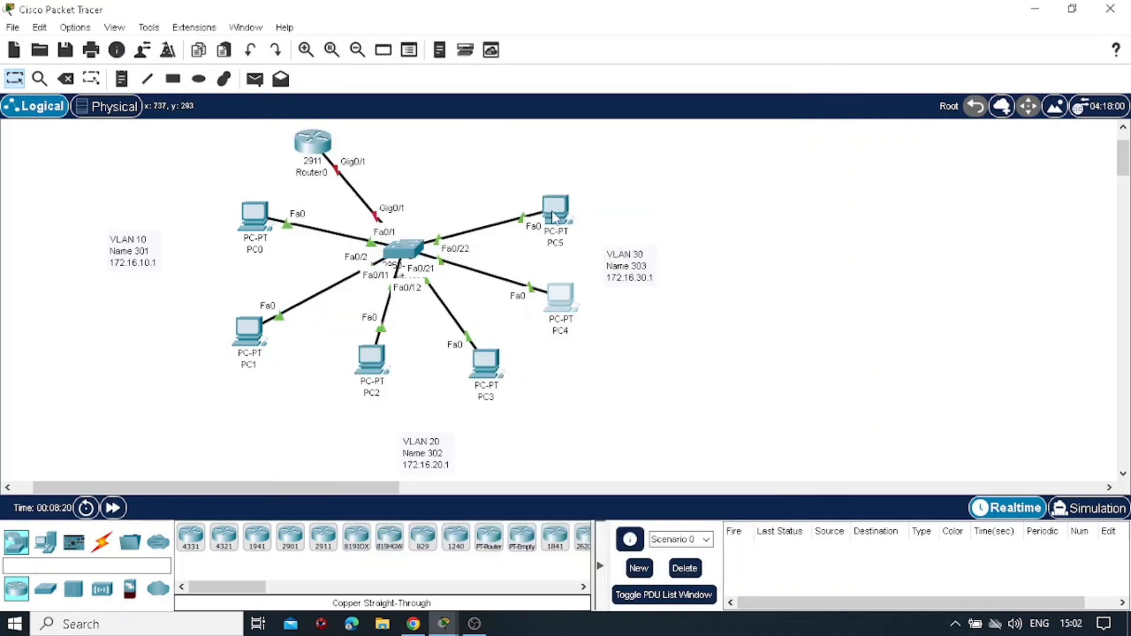
# Give PC4 the static IPv4 address 172.16.30.2 with subnet mask 255.255.0.0
pyautogui.click(560, 296)
pyautogui.click(406, 56)
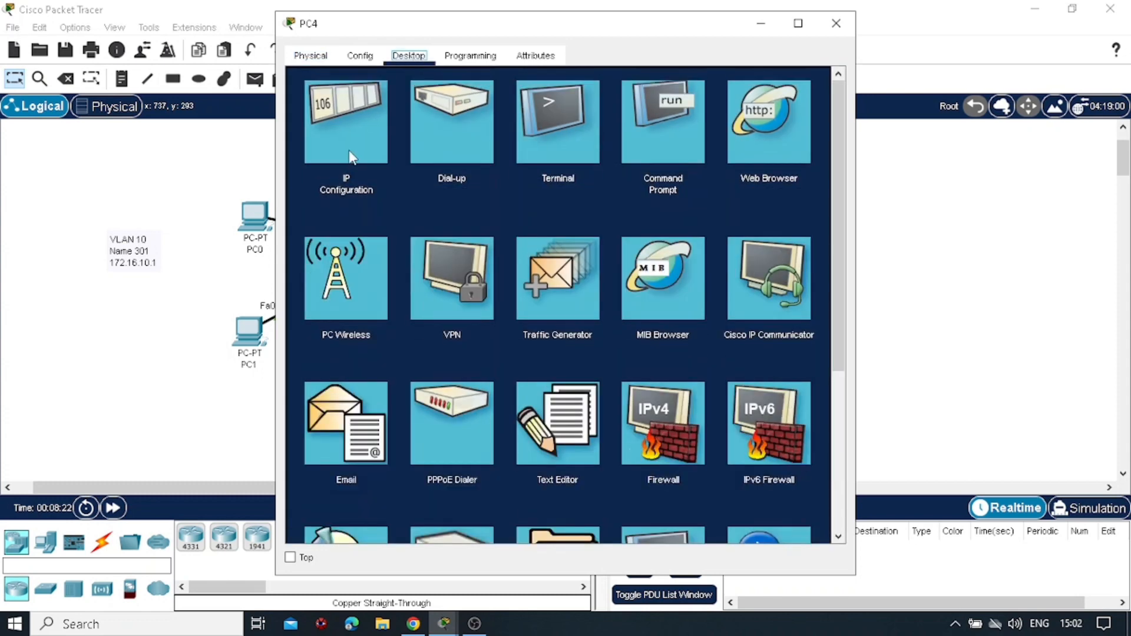
pyautogui.click(346, 122)
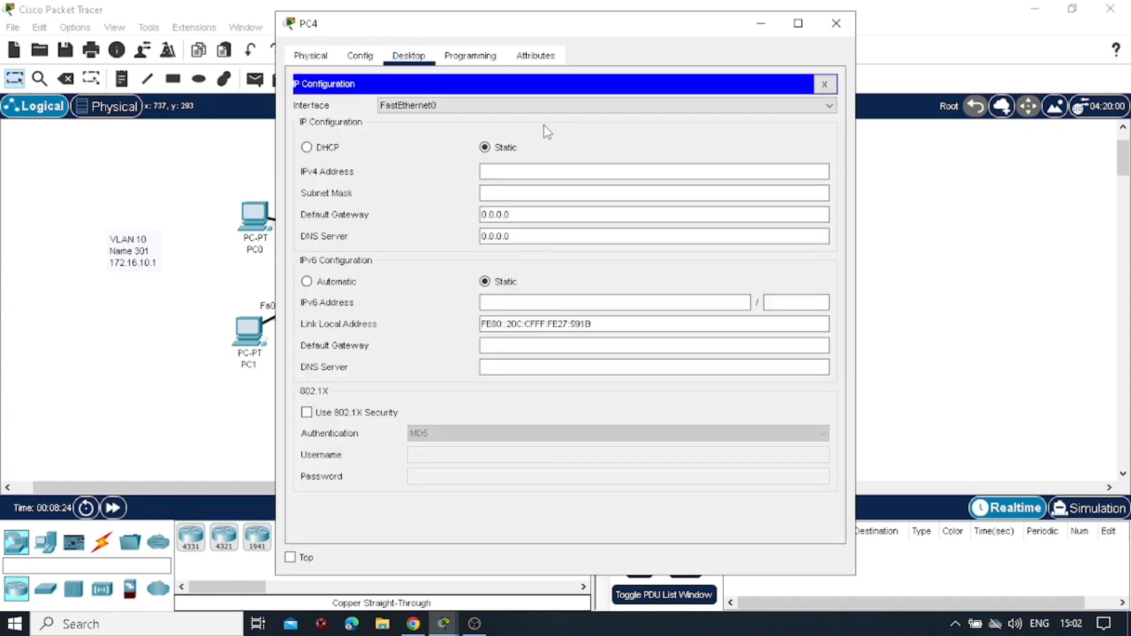
pyautogui.click(519, 173)
pyautogui.write('172.16.20.3')
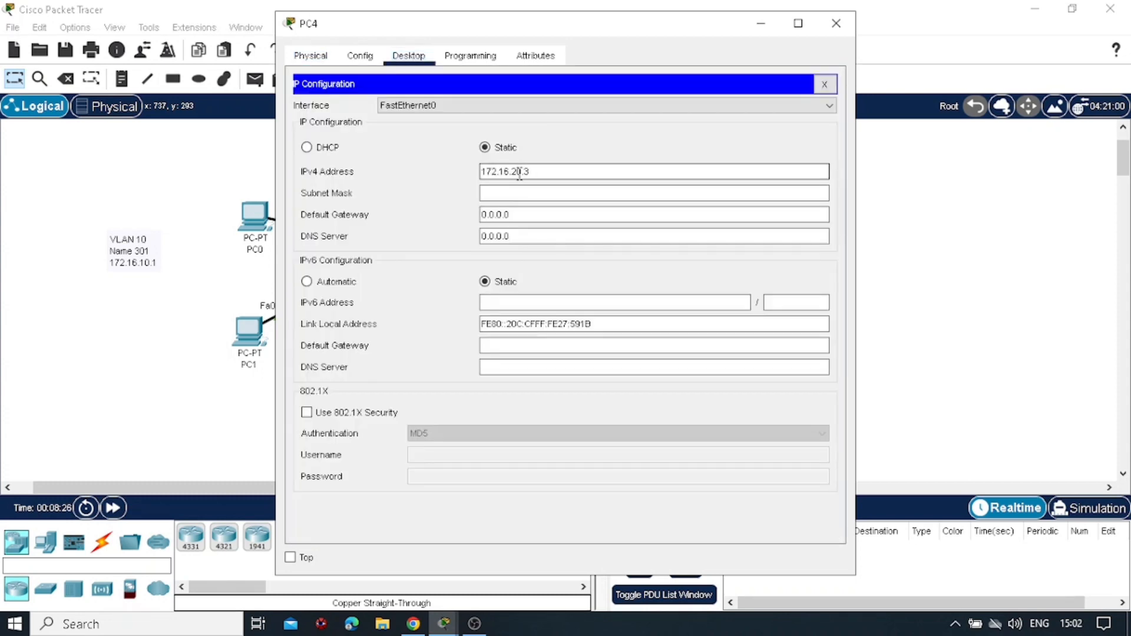
pyautogui.press('BackSpace')
pyautogui.write('3')
pyautogui.press('End')
# Set PC4's default gateway to 172.16.30.1 and close its configuration
pyautogui.moveTo(557, 171); pyautogui.dragTo(425, 180)
pyautogui.hotkey('ctrl', 'c')
pyautogui.press('Tab')
pyautogui.press('Tab')
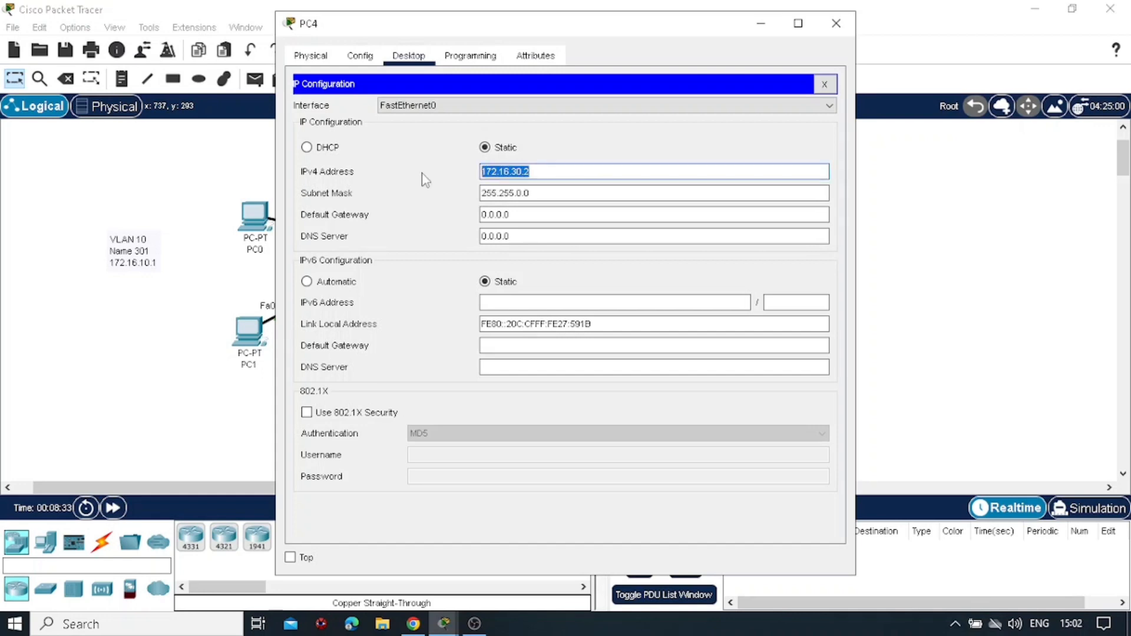
pyautogui.press('End')
pyautogui.hotkey('ctrl', 'v')
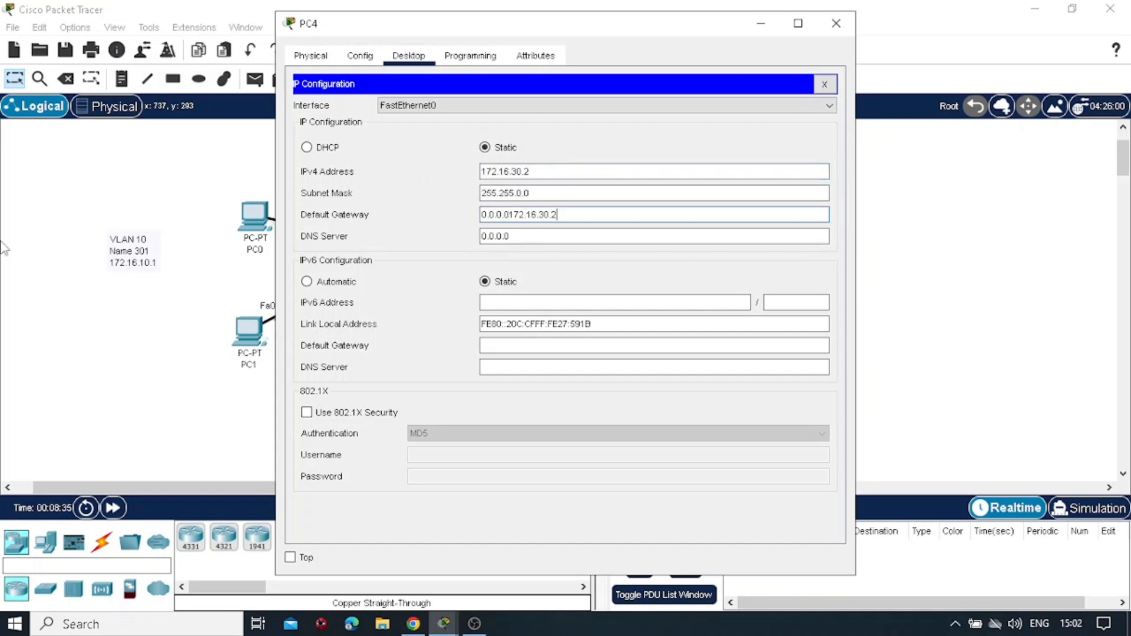
pyautogui.press('BackSpace')
pyautogui.press('BackSpace')
pyautogui.press('BackSpace')
pyautogui.press('BackSpace')
pyautogui.press('BackSpace')
pyautogui.press('BackSpace')
pyautogui.press('BackSpace')
pyautogui.press('BackSpace')
pyautogui.press('BackSpace')
pyautogui.press('BackSpace')
pyautogui.press('BackSpace')
pyautogui.press('BackSpace')
pyautogui.press('BackSpace')
pyautogui.press('BackSpace')
pyautogui.press('BackSpace')
pyautogui.press('BackSpace')
pyautogui.press('BackSpace')
pyautogui.hotkey('ctrl', 'v')
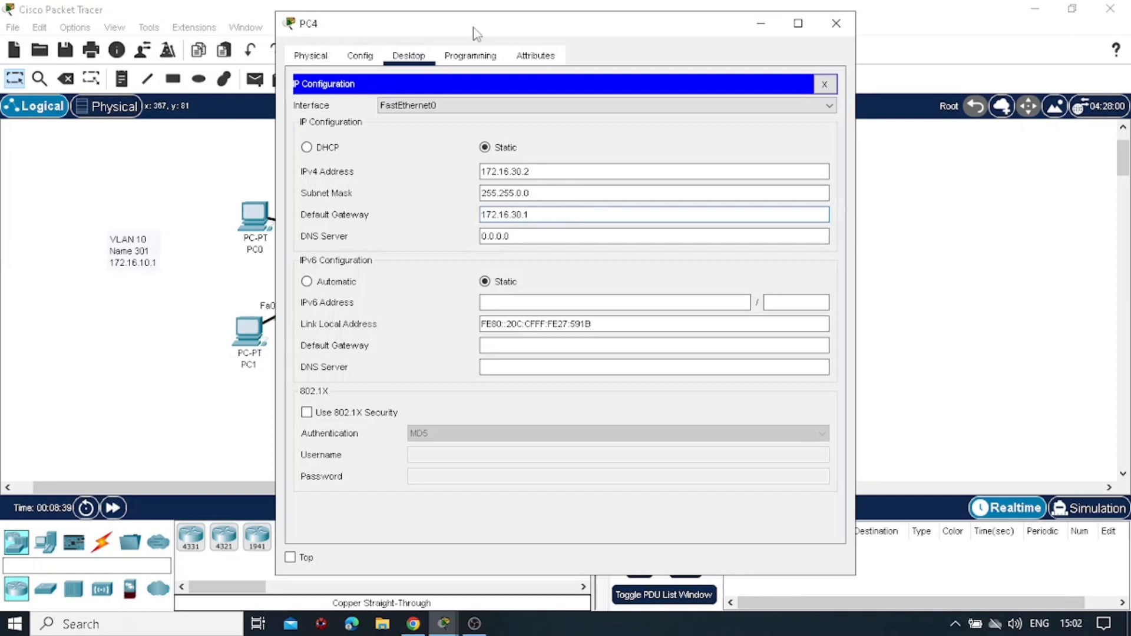
pyautogui.click(836, 23)
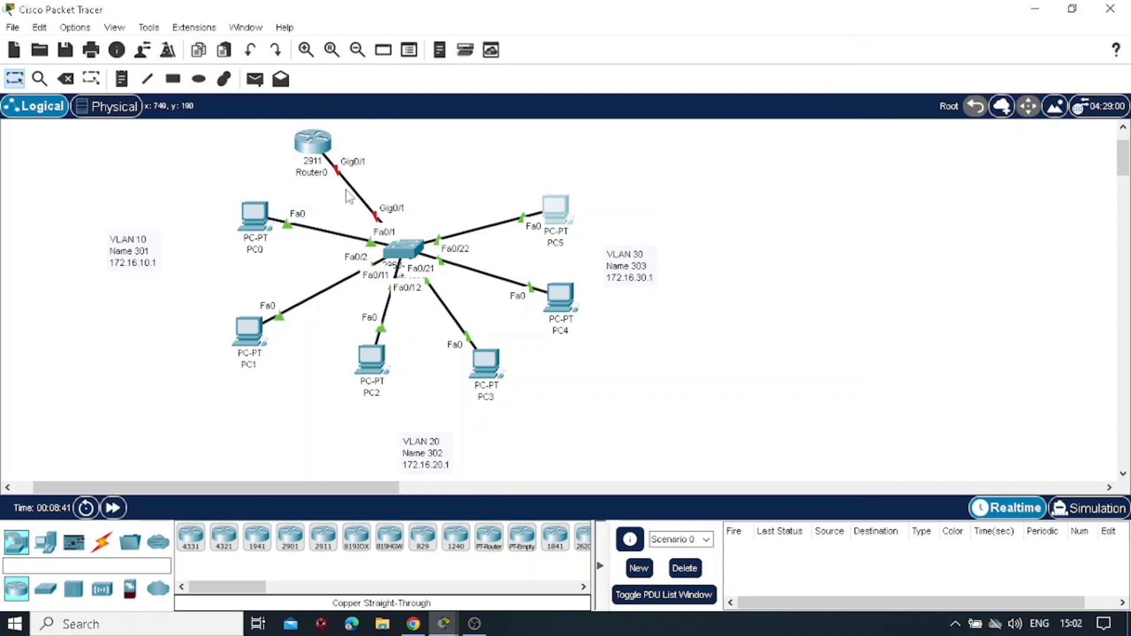
# Give PC5 the static IPv4 address 172.16.30.3 with subnet mask 255.255.0.0
pyautogui.click(558, 207)
pyautogui.click(400, 59)
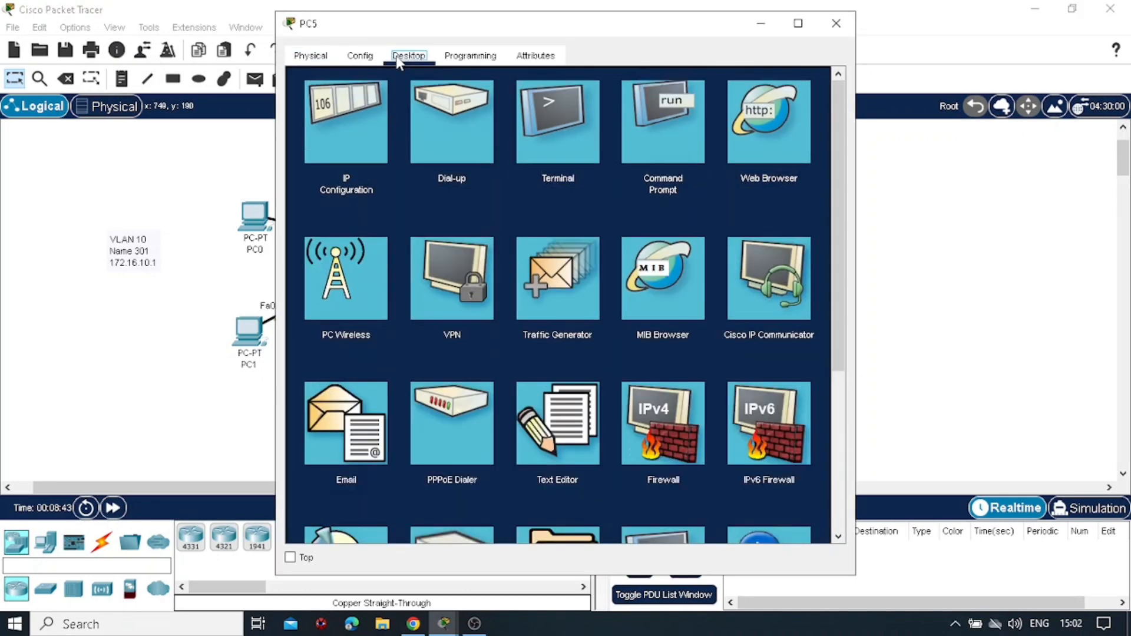
pyautogui.click(344, 118)
pyautogui.click(515, 172)
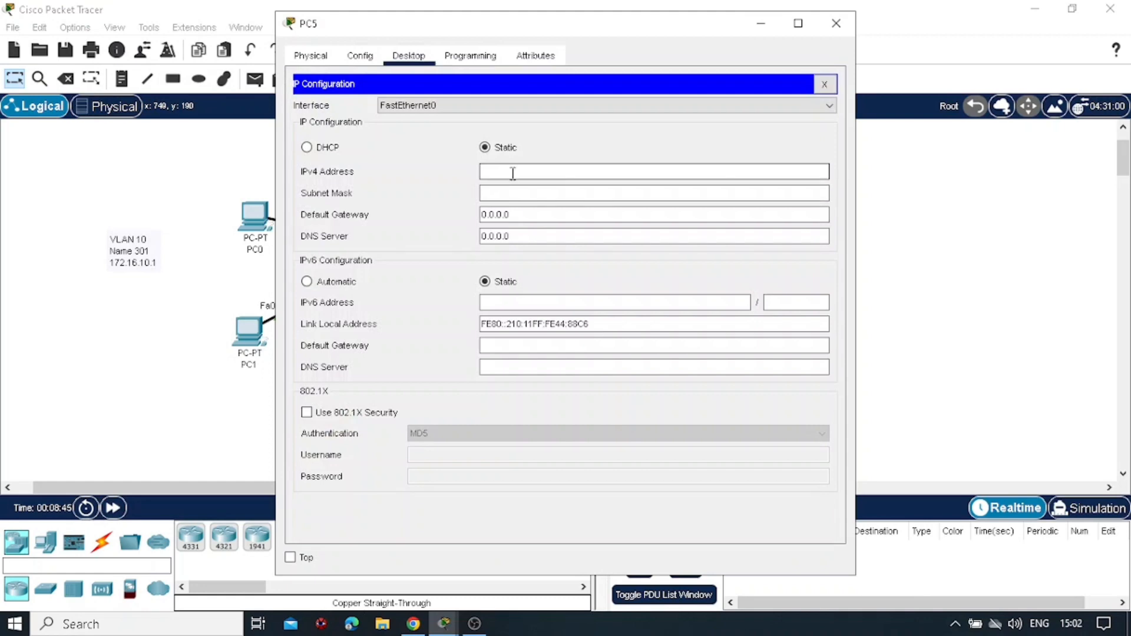
pyautogui.write('172.16.30.')
pyautogui.write('2')
pyautogui.click(548, 191)
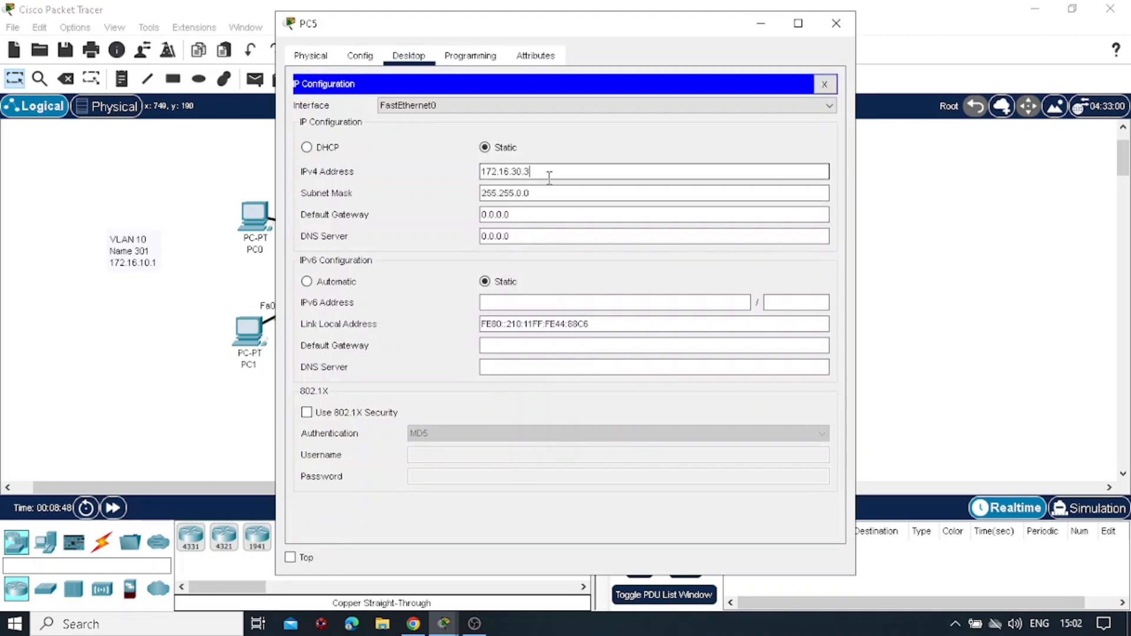
# Set PC5's default gateway to the VLAN 30 gateway address, 172.16.30.1, and close its configuration
pyautogui.click(533, 213)
pyautogui.write('172.16.30.2')
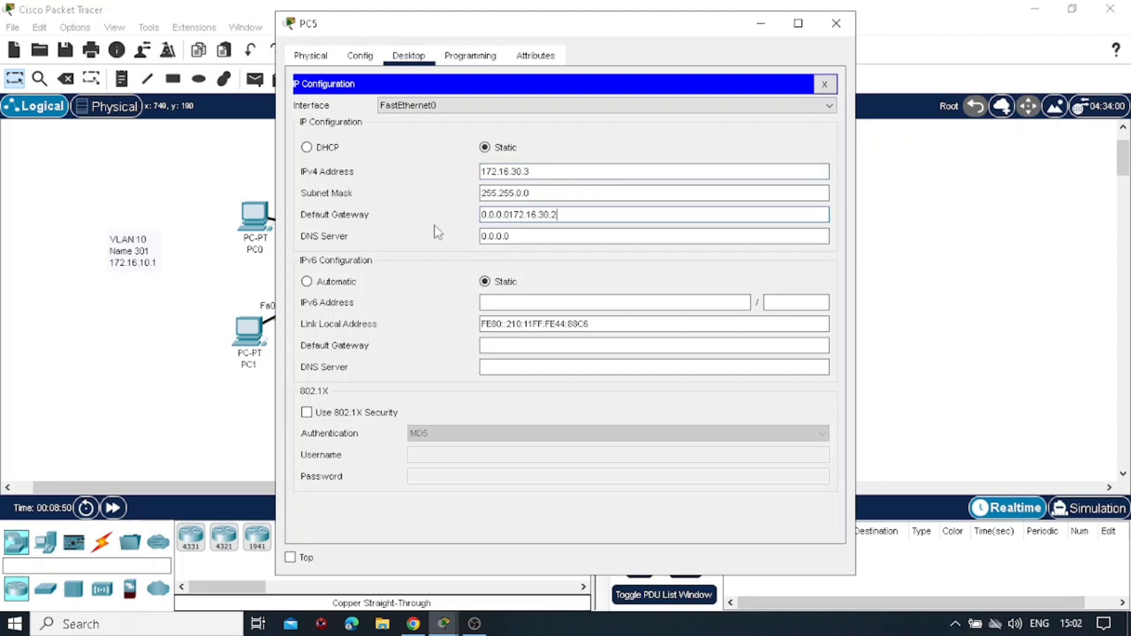
pyautogui.press('BackSpace')
pyautogui.press('BackSpace')
pyautogui.press('BackSpace')
pyautogui.press('BackSpace')
pyautogui.press('BackSpace')
pyautogui.press('BackSpace')
pyautogui.press('BackSpace')
pyautogui.press('BackSpace')
pyautogui.press('BackSpace')
pyautogui.press('BackSpace')
pyautogui.press('BackSpace')
pyautogui.press('BackSpace')
pyautogui.press('BackSpace')
pyautogui.press('BackSpace')
pyautogui.press('BackSpace')
pyautogui.write('172.16.30.2')
pyautogui.click(840, 27)
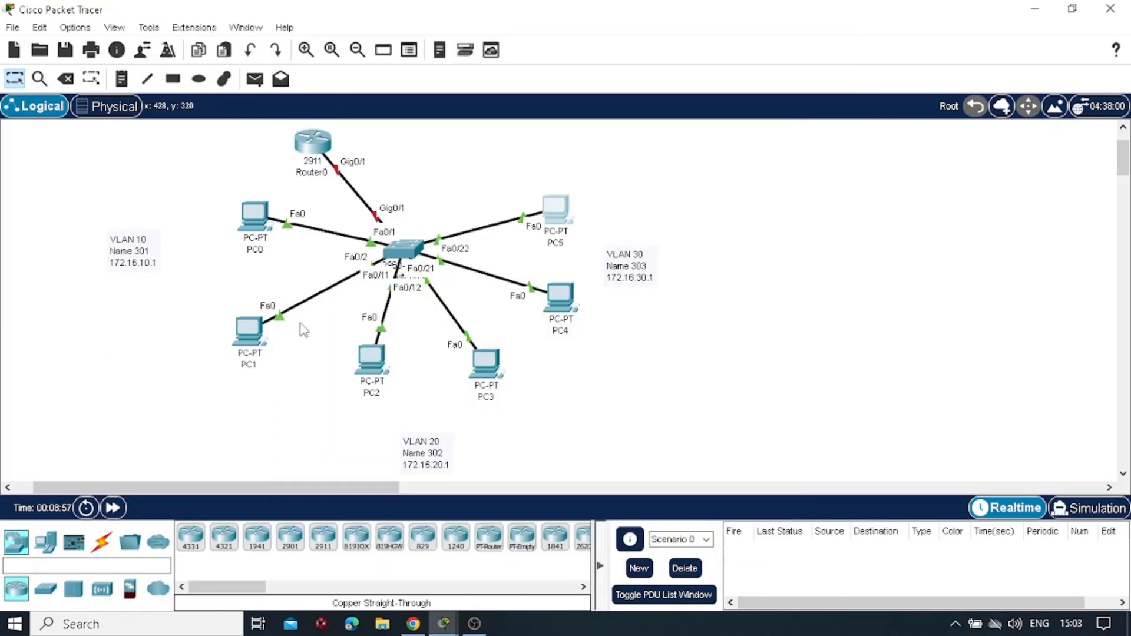
# Test connectivity between VLAN 10 and VLAN 30 by sending a simple PDU from PC0 to PC4
pyautogui.click(259, 86)
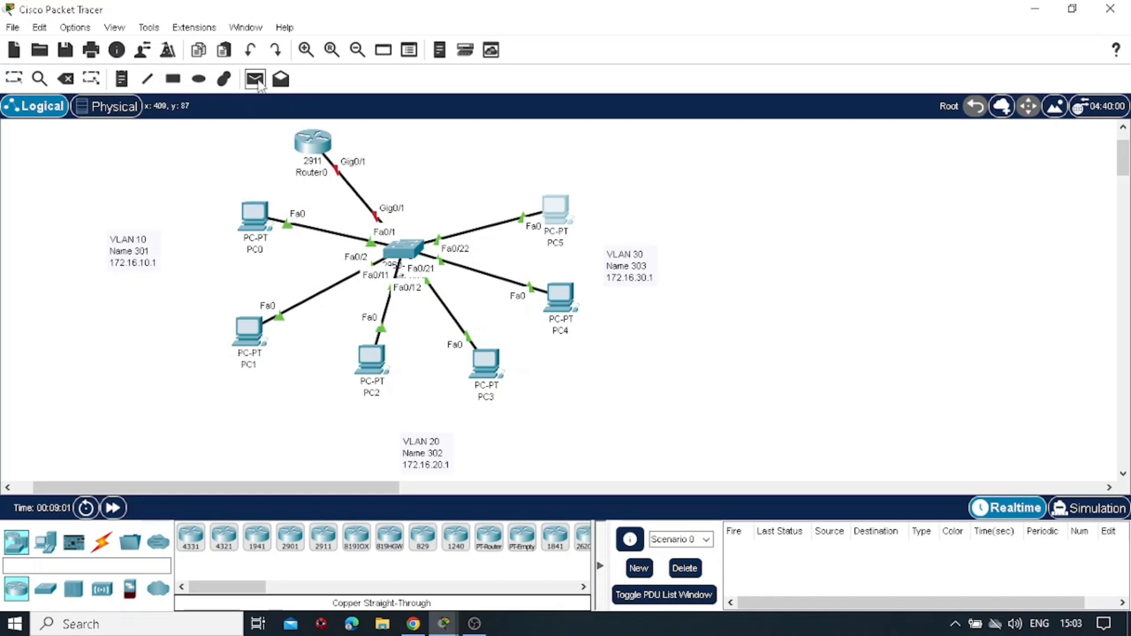
pyautogui.click(254, 219)
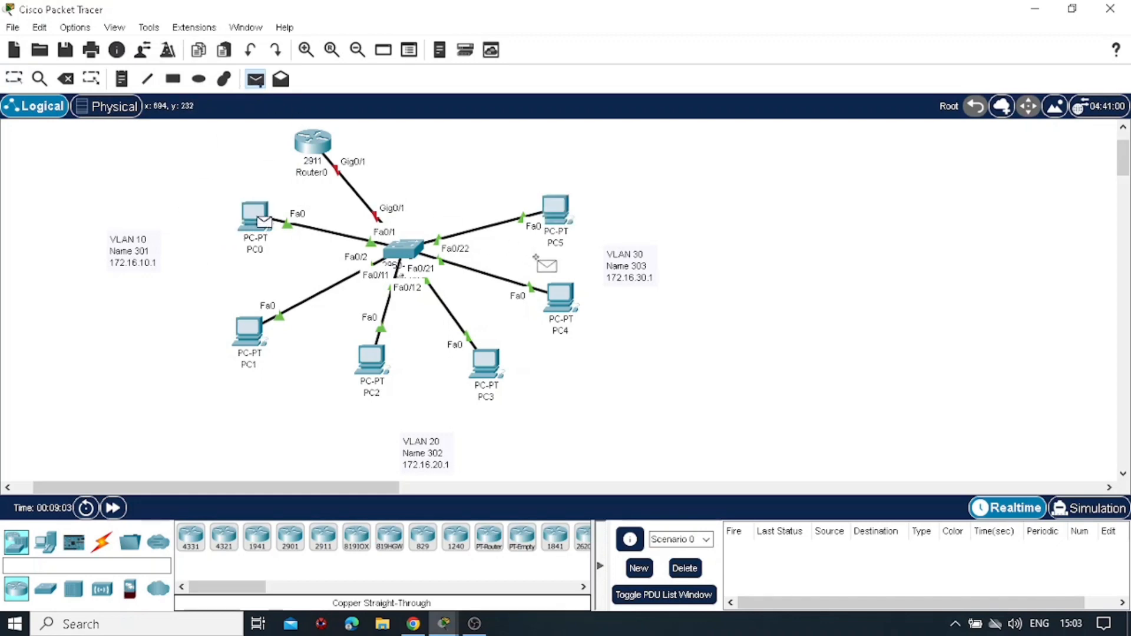
pyautogui.click(559, 298)
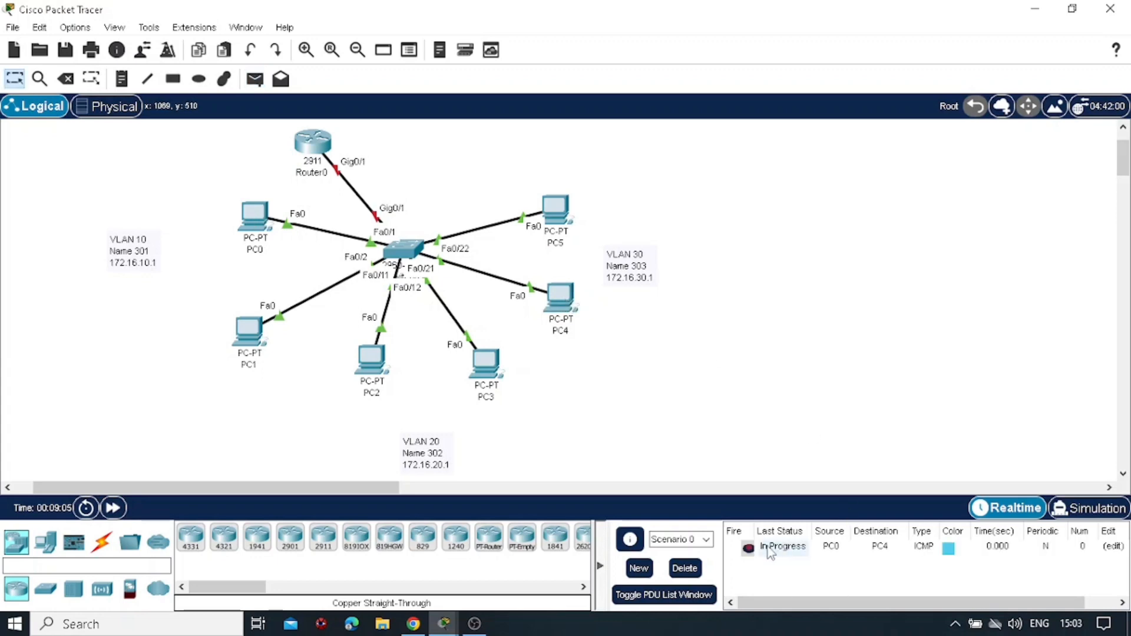
pyautogui.click(748, 548)
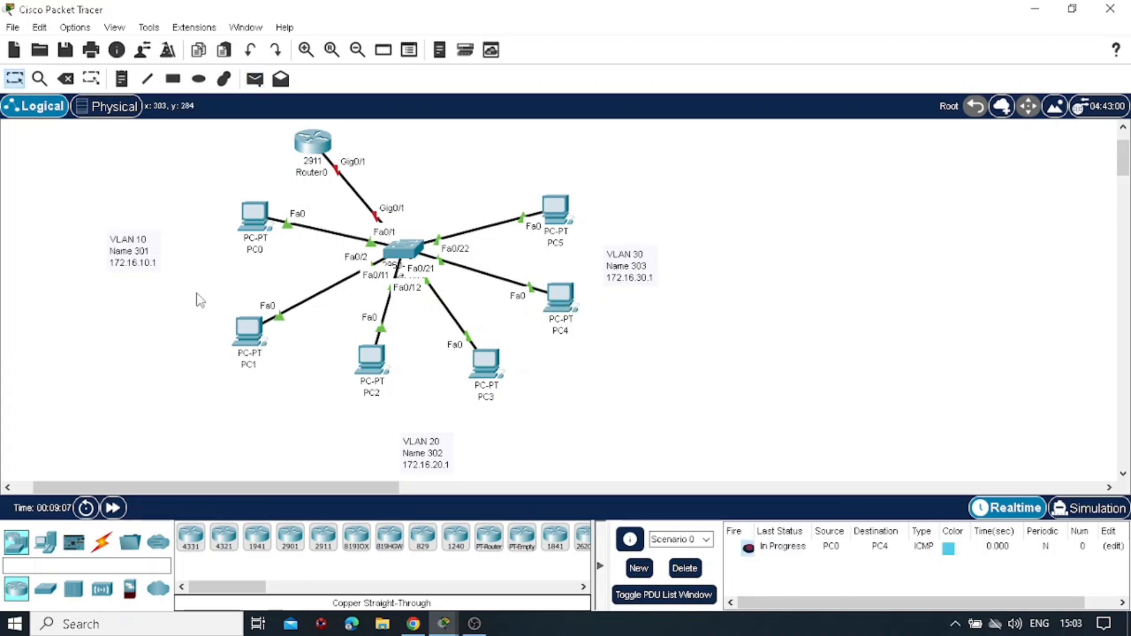
# Send a simple PDU from PC0 to PC1 and delete the scenario's PDU entries
pyautogui.click(255, 79)
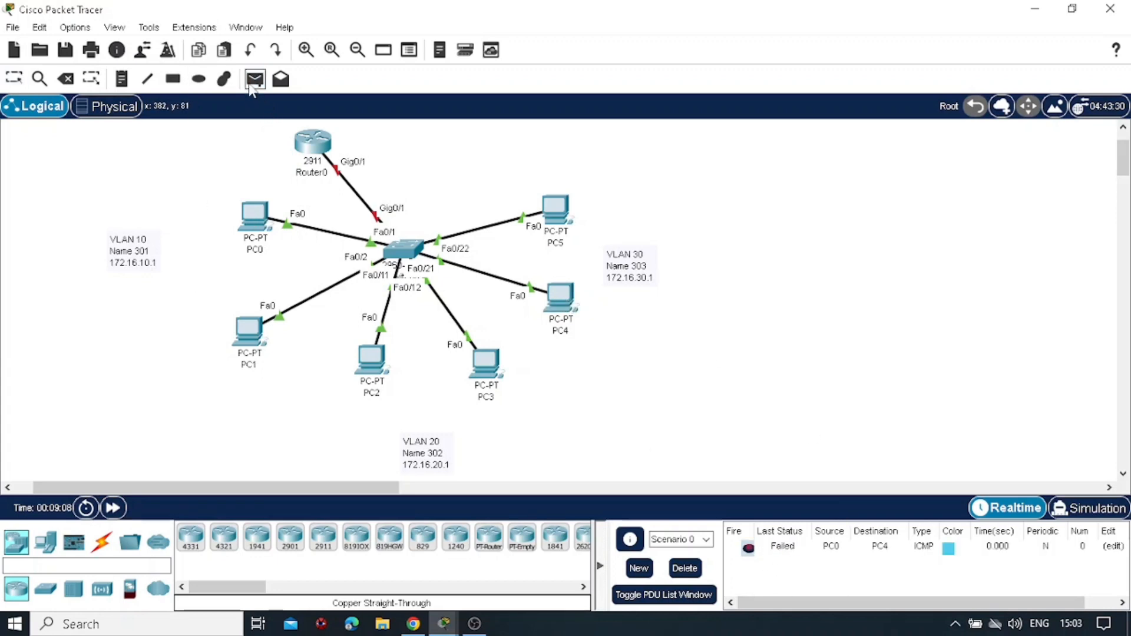
pyautogui.click(256, 210)
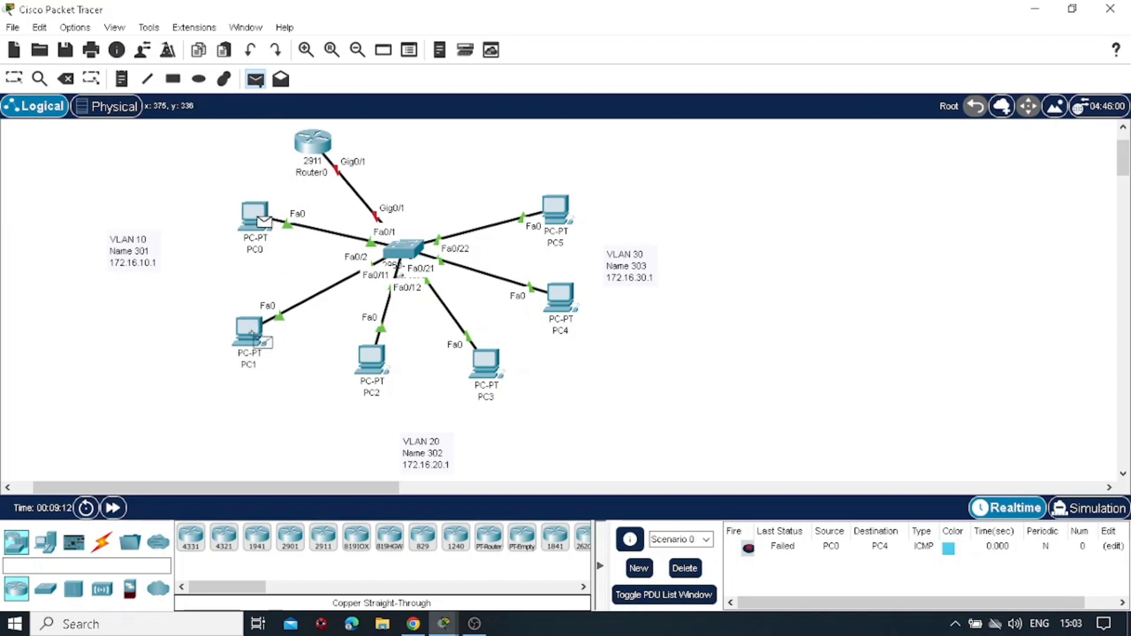
pyautogui.click(253, 336)
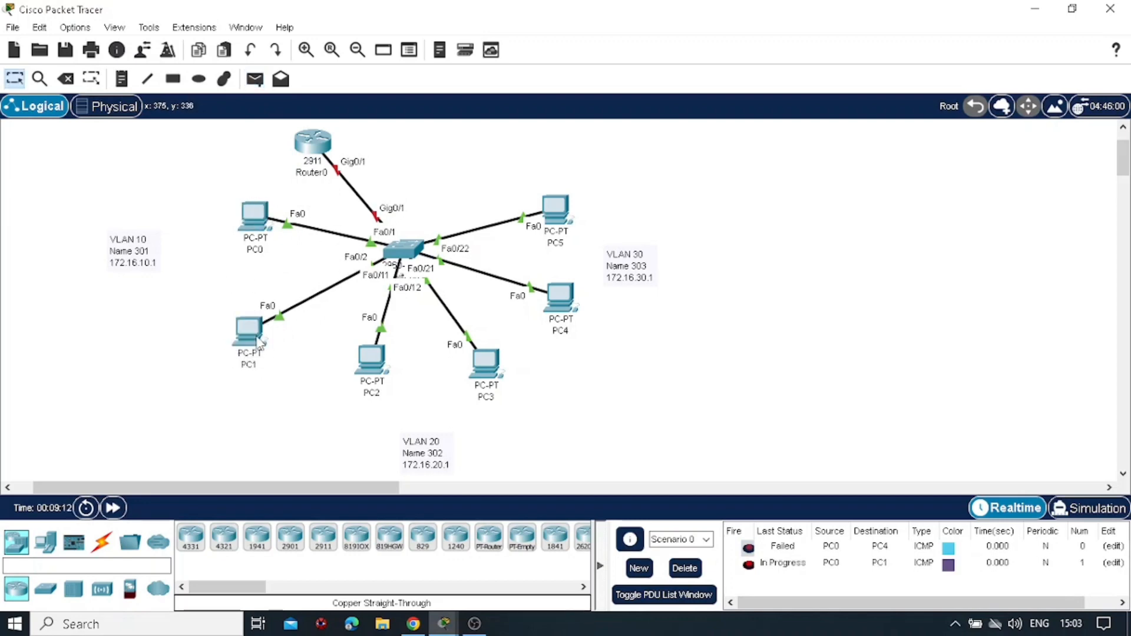
pyautogui.click(684, 574)
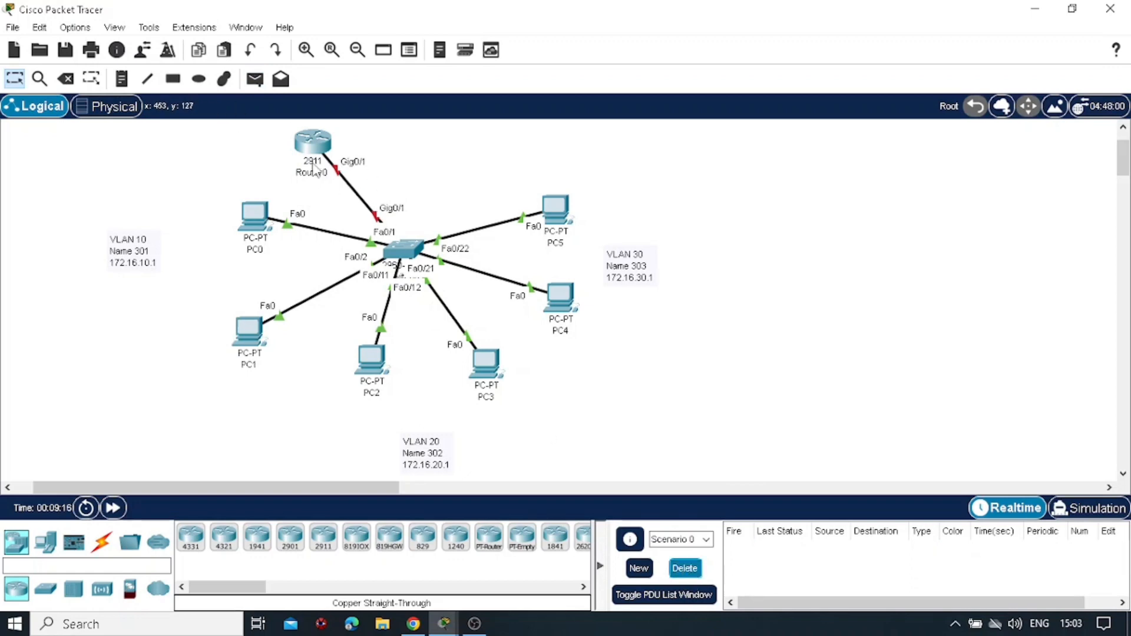
# Reposition the 2911 router above the switch and enter privileged EXEC mode in its command-line interface
pyautogui.moveTo(314, 148); pyautogui.dragTo(360, 144)
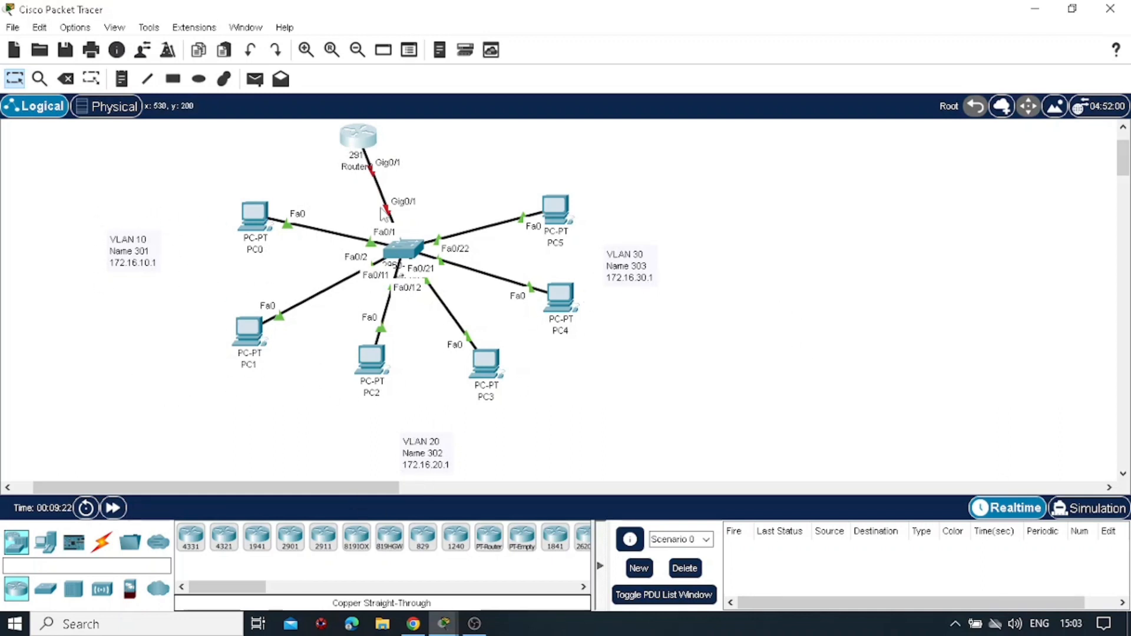
pyautogui.click(360, 137)
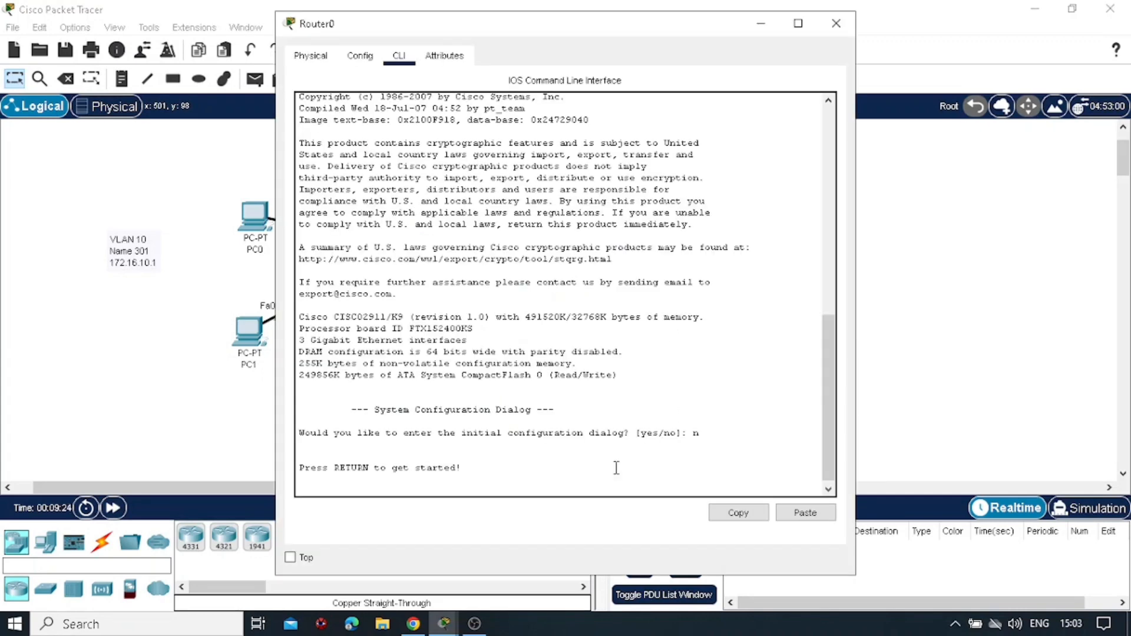
pyautogui.click(531, 487)
pyautogui.press('Return')
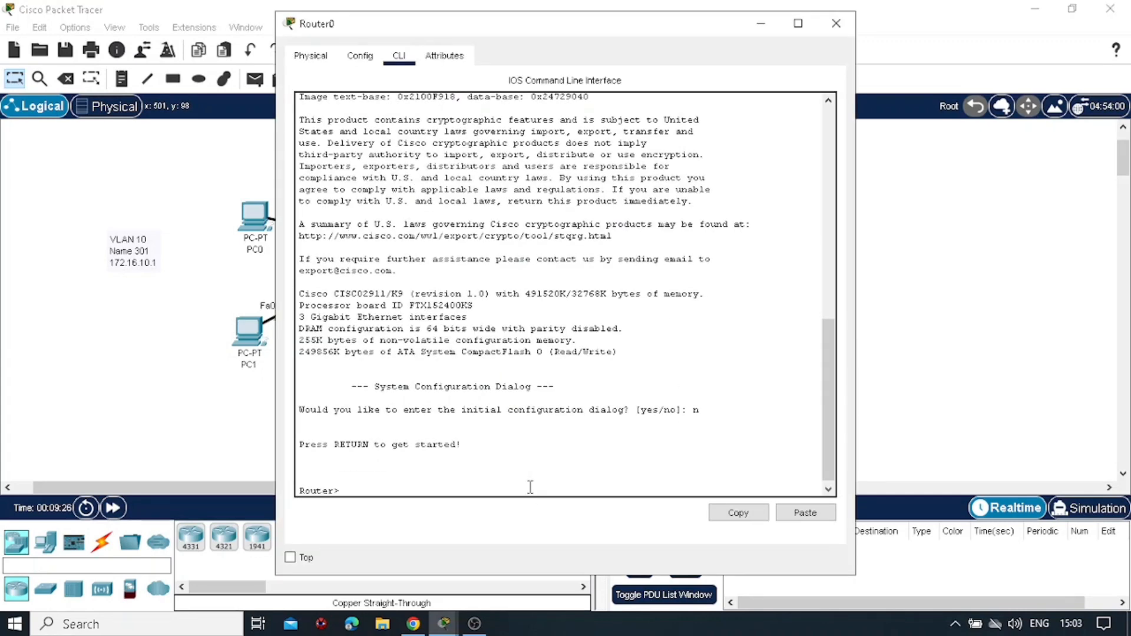
pyautogui.write('en')
pyautogui.press('Return')
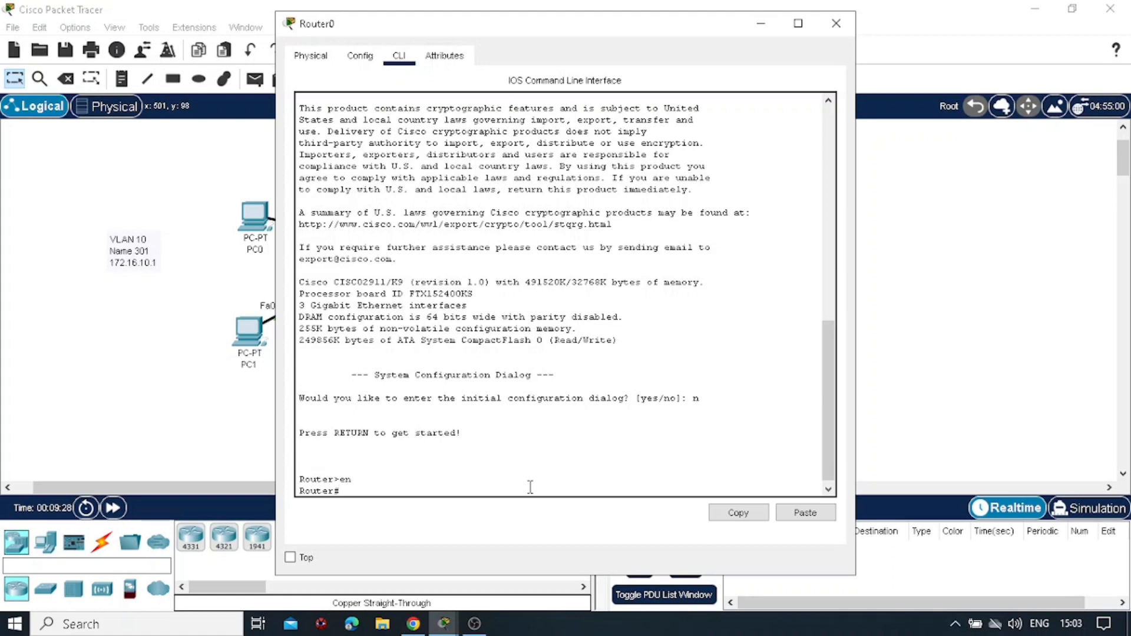
# Enter global configuration mode on the router with conf ter
pyautogui.write('conf')
pyautogui.write(' er')
pyautogui.press('BackSpace')
pyautogui.press('BackSpace')
pyautogui.write('tr')
pyautogui.press('Return')
pyautogui.press('Up')
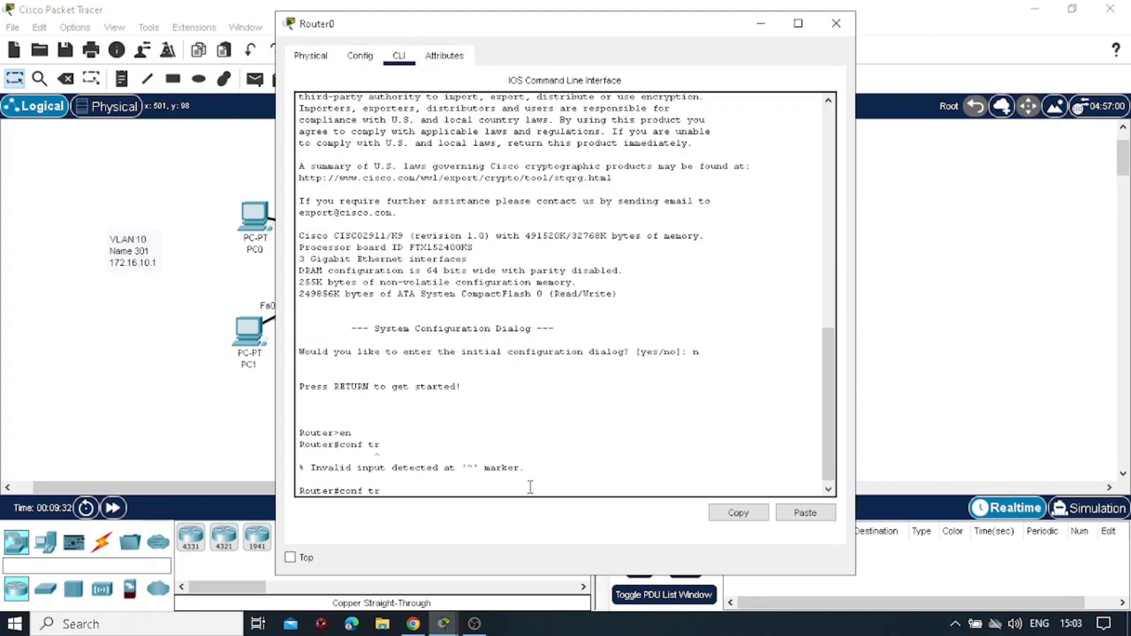
pyautogui.press('Return')
# Set the router's hostname to Ryu
pyautogui.write('h')
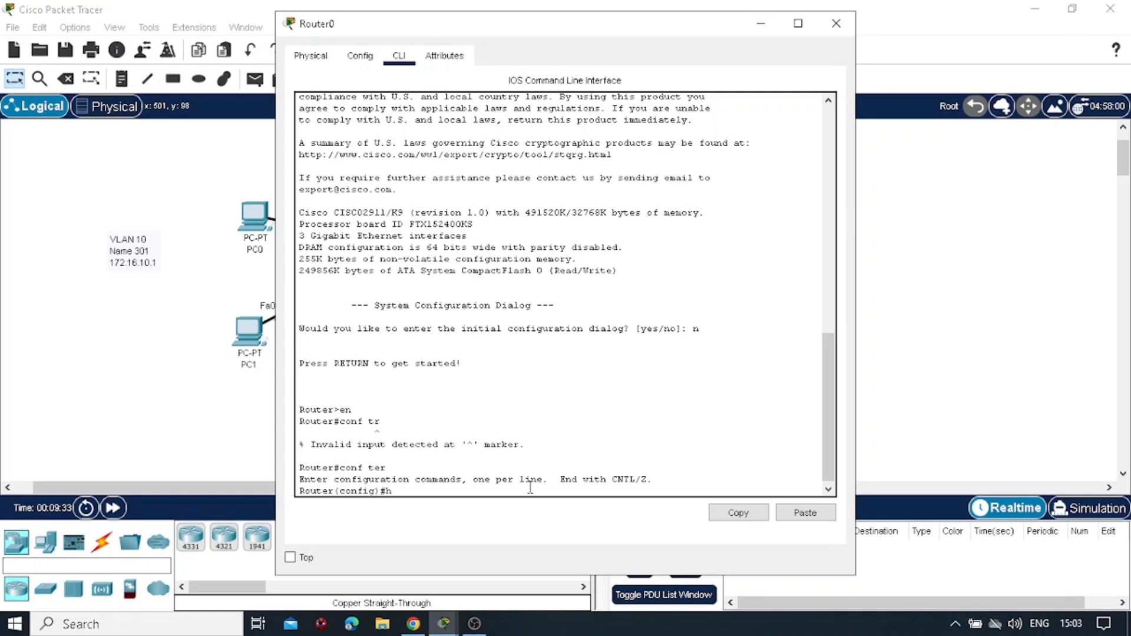
pyautogui.write('ostnema')
pyautogui.press('BackSpace')
pyautogui.write('ae')
pyautogui.press('BackSpace')
pyautogui.write('me Ryu')
pyautogui.press('Return')
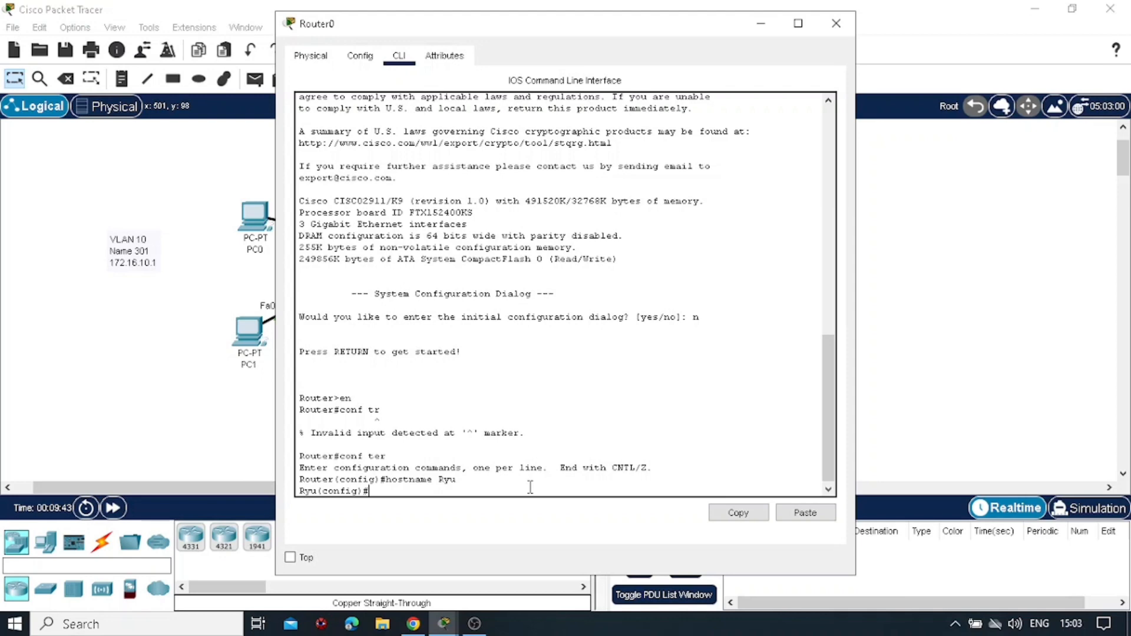
# Enable the router's interface gi0/1 that connects to the switch with no sh
pyautogui.write('int')
pyautogui.hscroll(5, 172, 341)
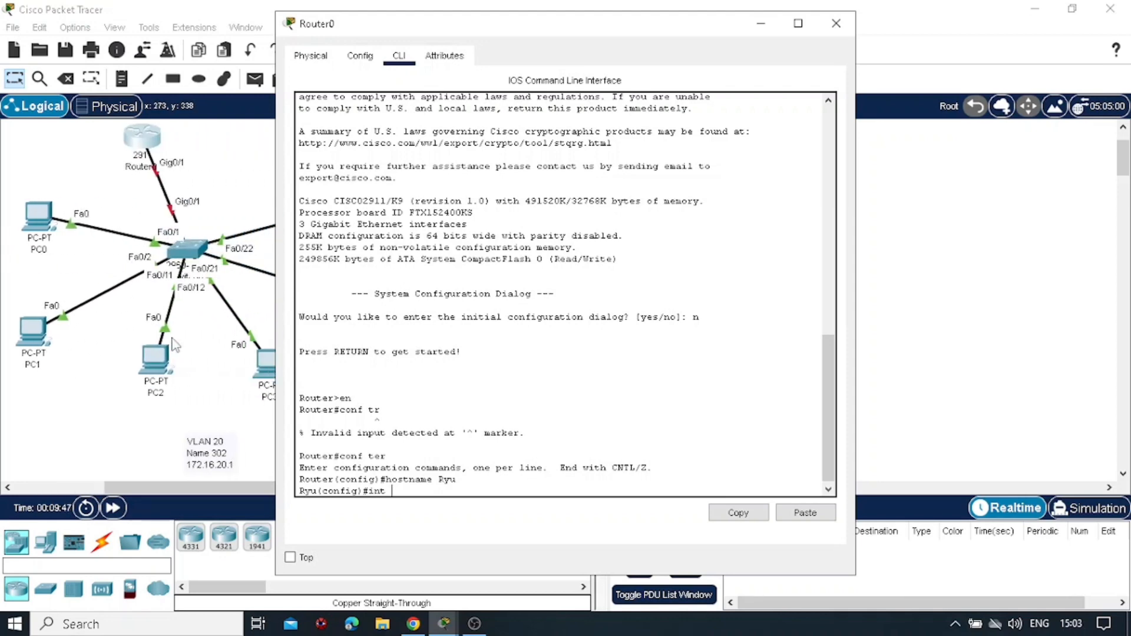
pyautogui.write('gi0/1')
pyautogui.press('Return')
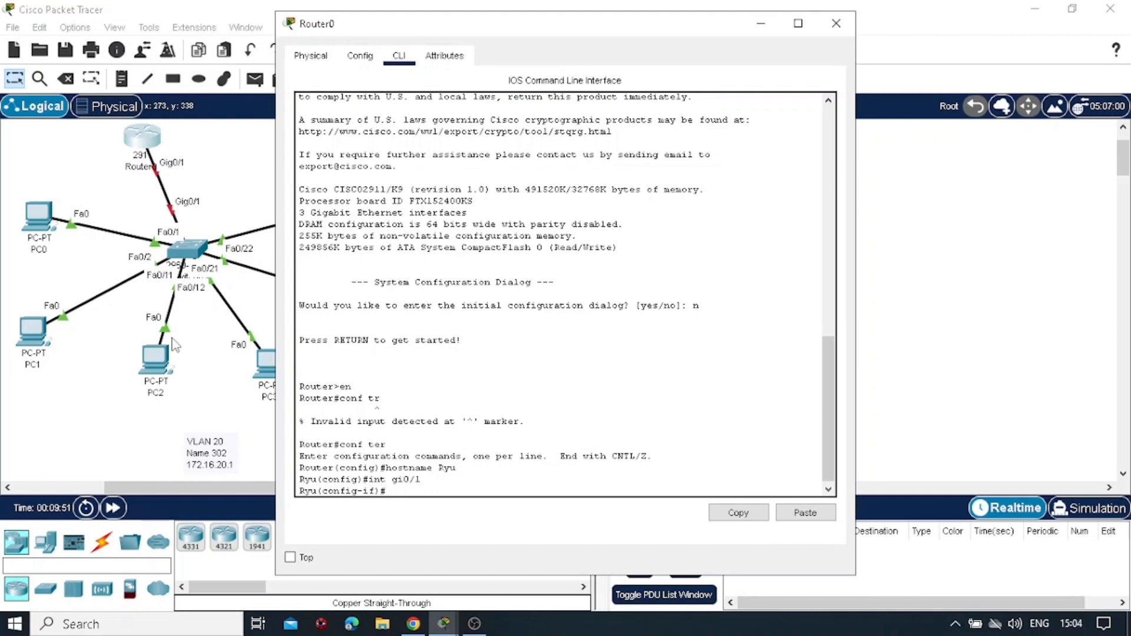
pyautogui.write('no sh')
pyautogui.press('Return')
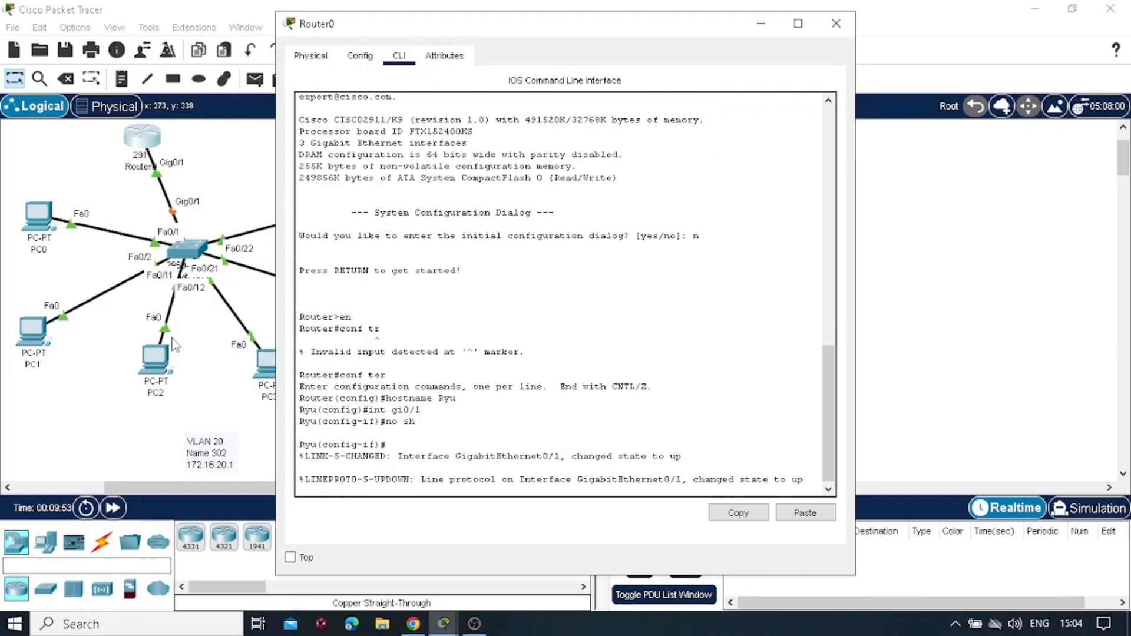
pyautogui.press('Return')
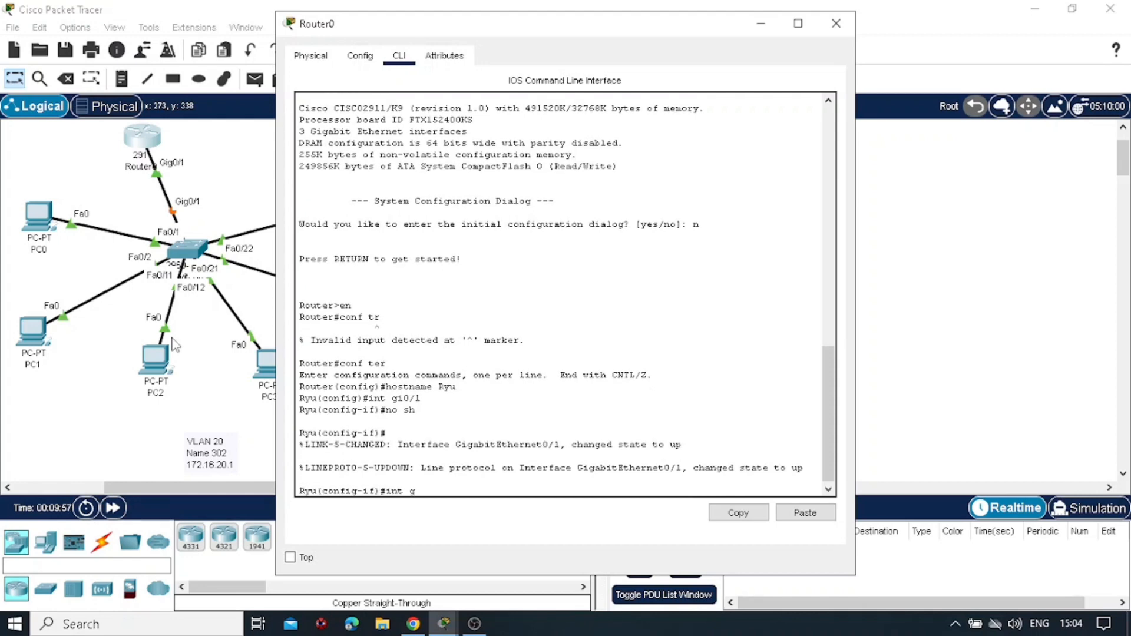
# Create subinterface gi0/1.10 on the router and set its encapsulation to dot1q 10
pyautogui.write('int gi0/1/')
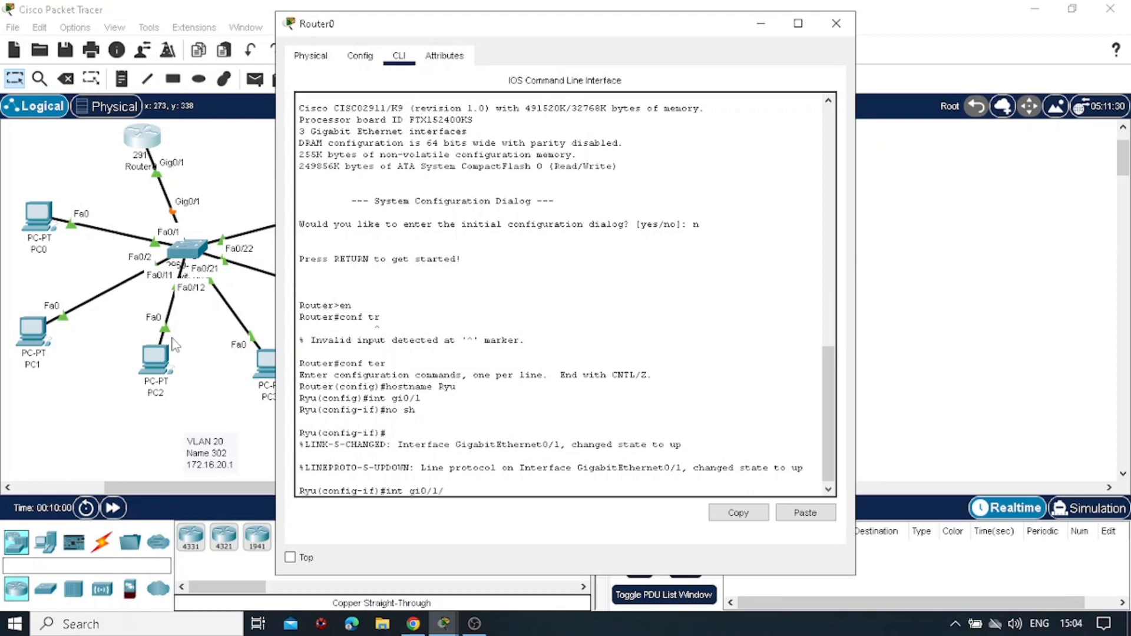
pyautogui.press('BackSpace')
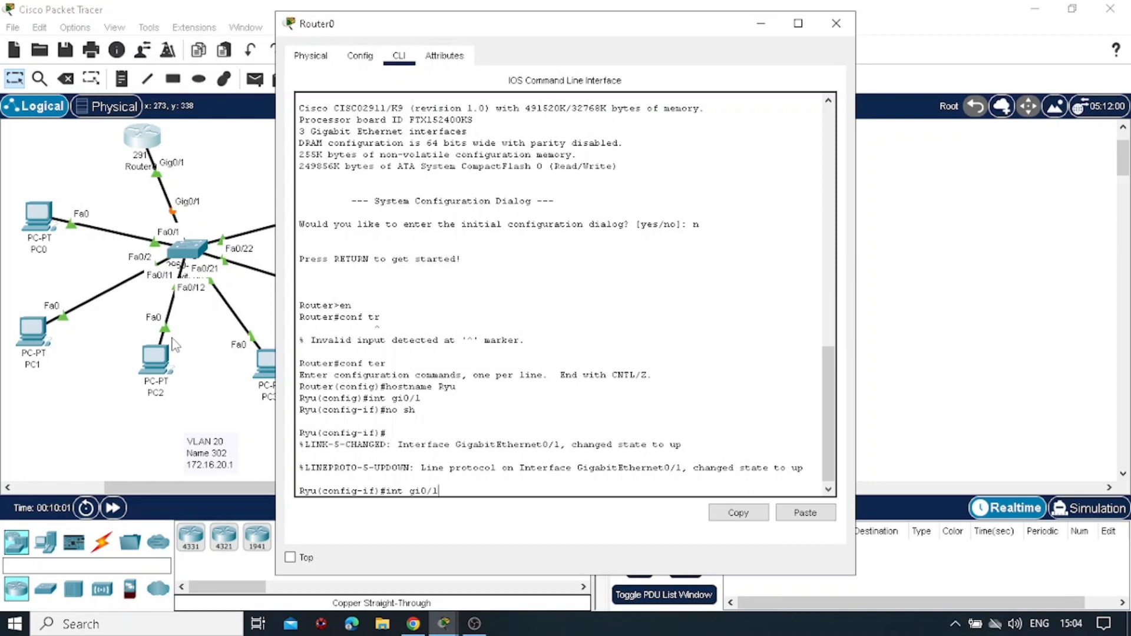
pyautogui.write('.10')
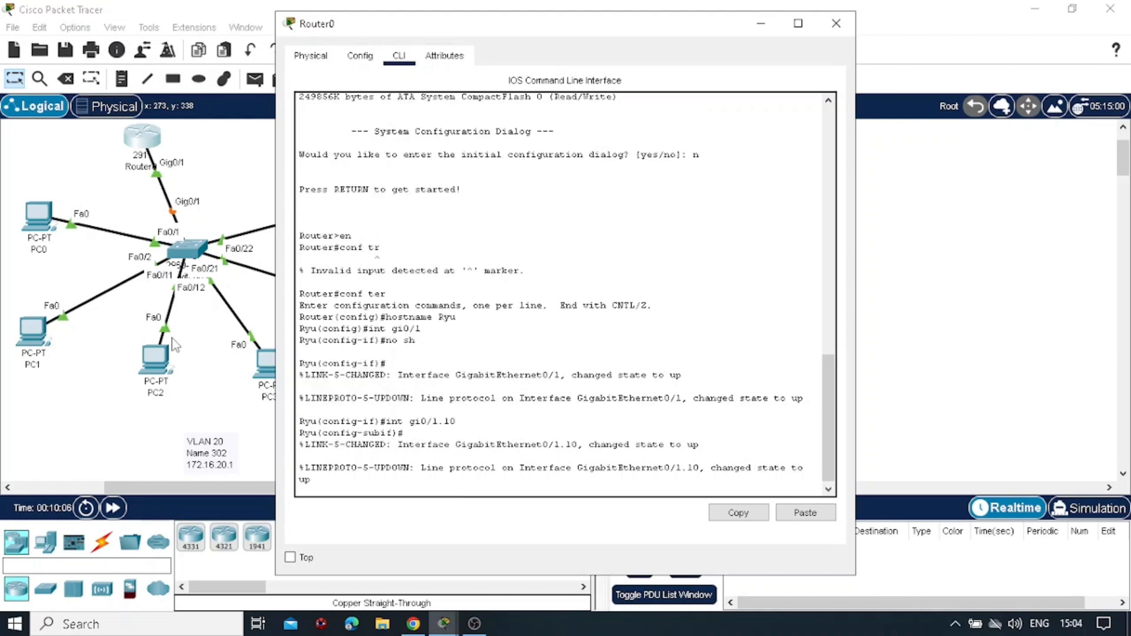
pyautogui.press('Return')
pyautogui.write('encap')
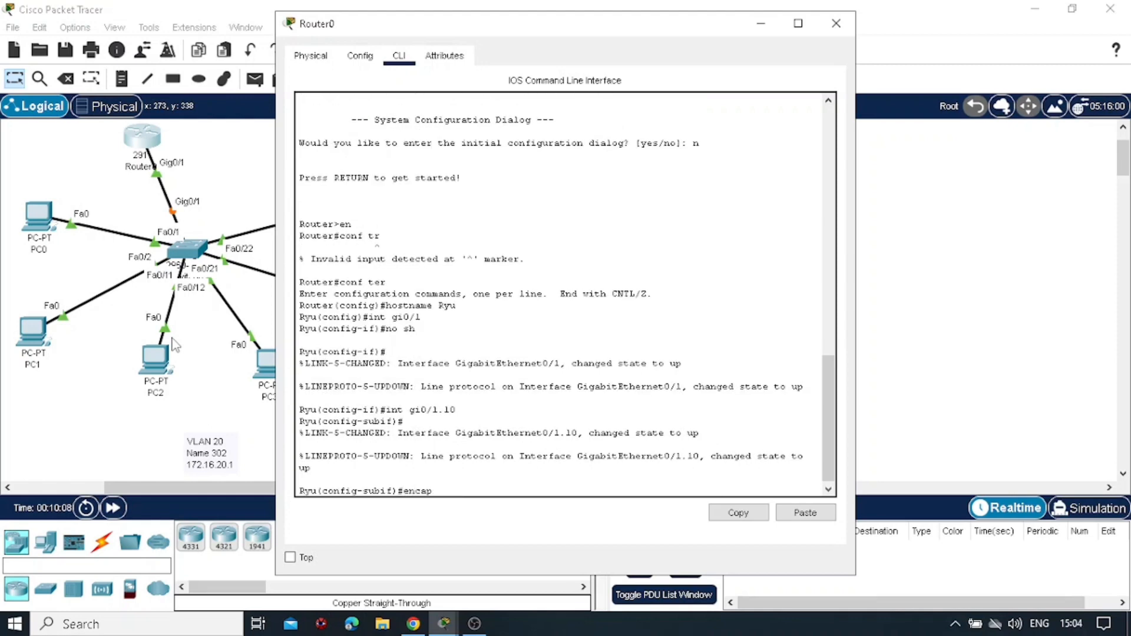
pyautogui.write(' dot1q 10')
pyautogui.press('Return')
# Assign the VLAN 10 subinterface the IP address 172.16.10.1 with subnet mask 255.255.255.0
pyautogui.write('ip add')
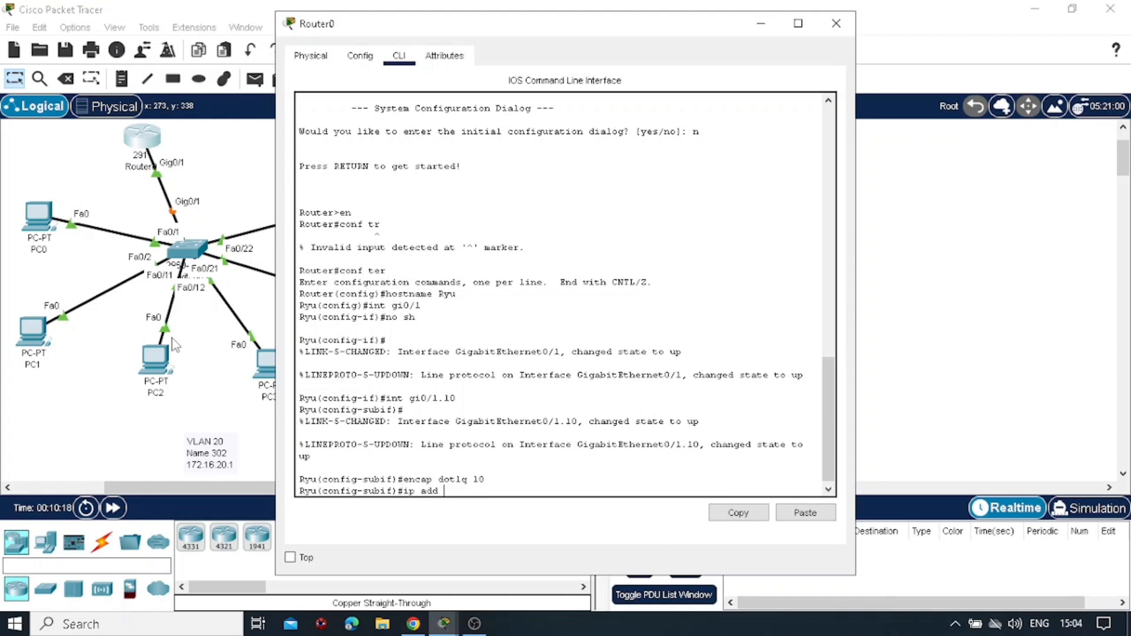
pyautogui.write(' 172.16.10.1 255.255.255')
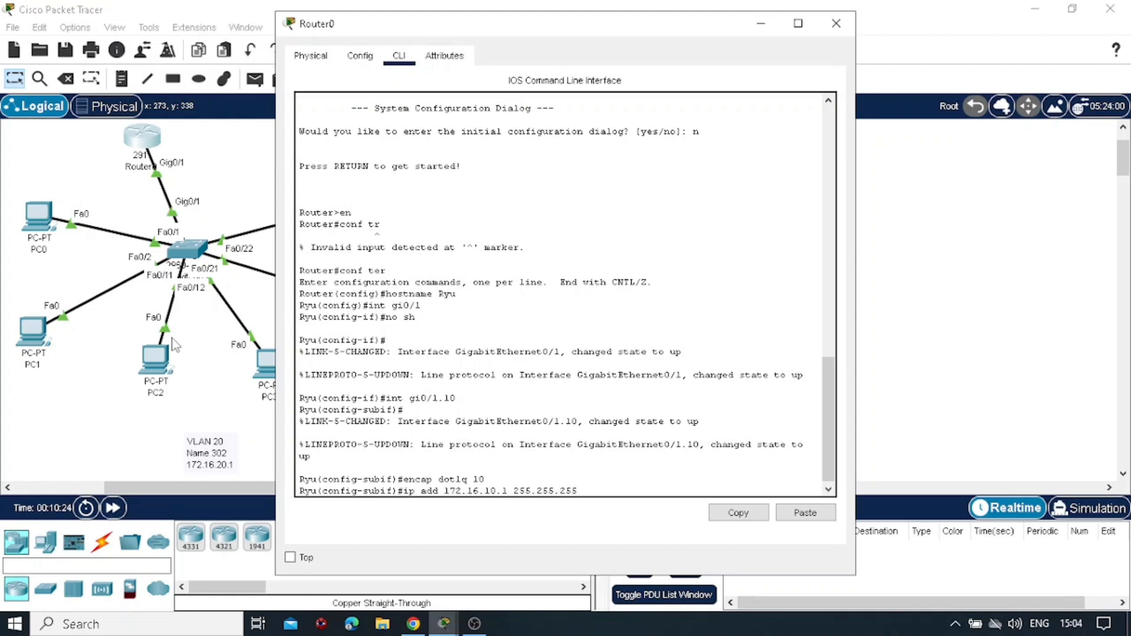
pyautogui.write('.0')
pyautogui.press('Return')
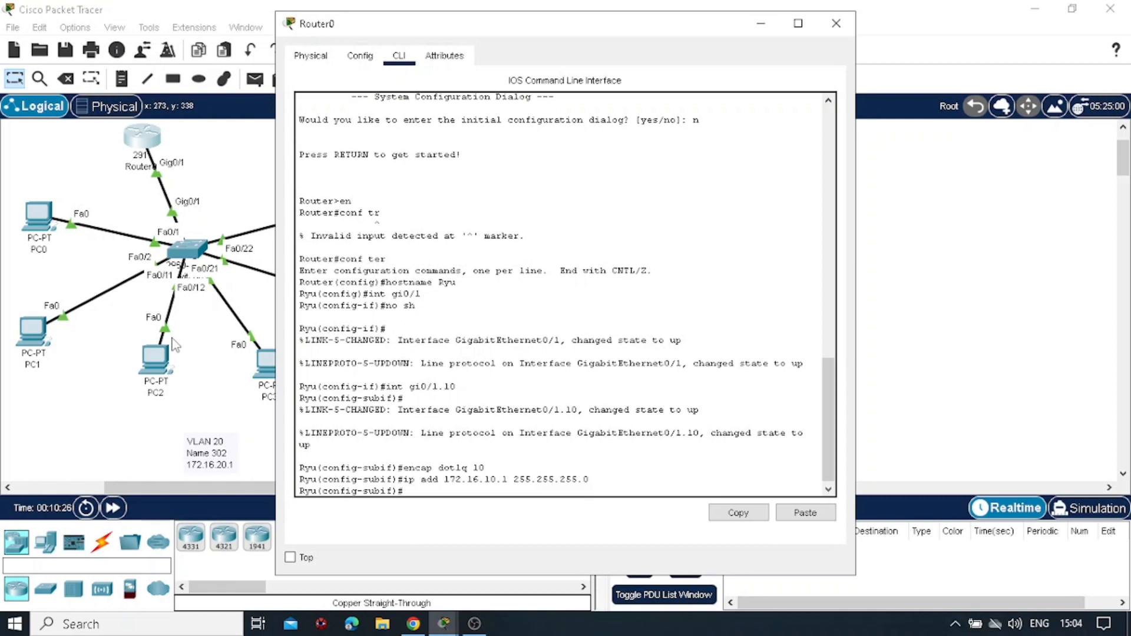
# Create subinterface gi0/1.20 on the router and set its encapsulation to dot1q 20
pyautogui.press('Up')
pyautogui.press('Up')
pyautogui.press('Up')
pyautogui.press('BackSpace')
pyautogui.press('BackSpace')
pyautogui.write('20')
pyautogui.press('Return')
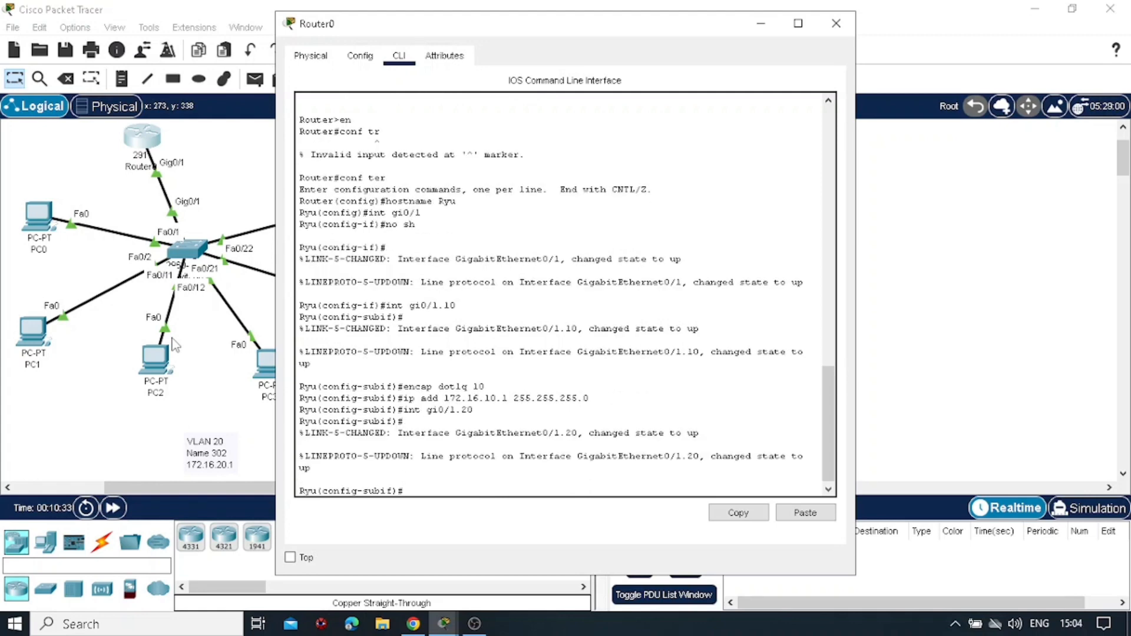
pyautogui.press('Up')
pyautogui.press('Up')
pyautogui.press('Up')
pyautogui.press('Return')
# Assign the VLAN 20 subinterface the IP address 172.16.20.1 with subnet mask 255.255.255.0
pyautogui.press('Up')
pyautogui.press('Up')
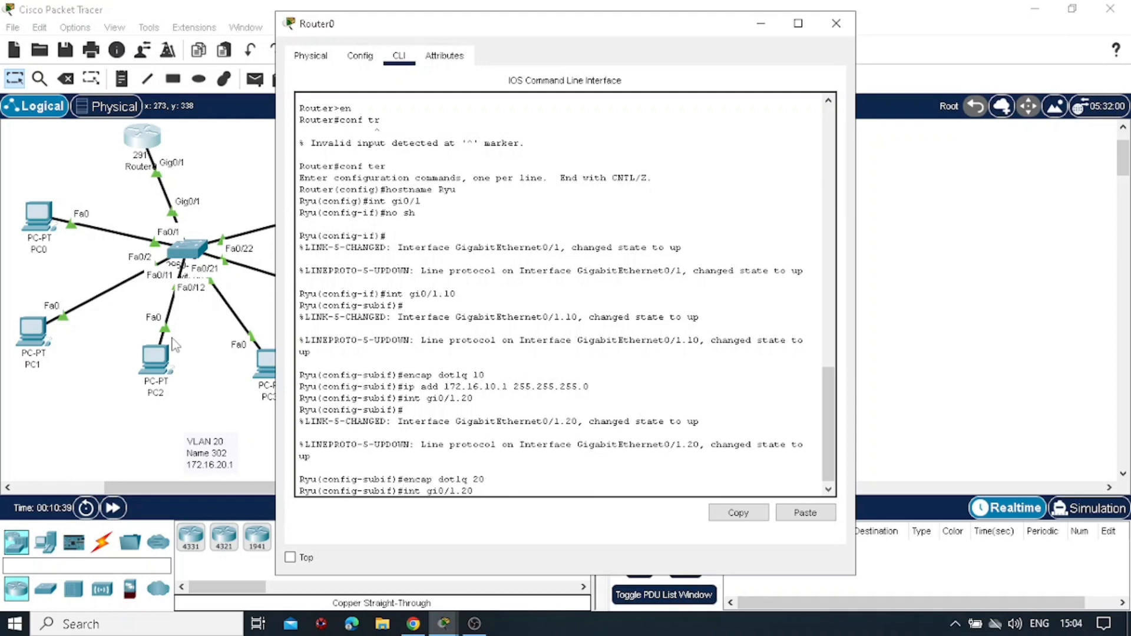
pyautogui.press('Up')
pyautogui.press('Left')
pyautogui.press('Left')
pyautogui.press('Left')
pyautogui.press('Left')
pyautogui.press('Left')
pyautogui.press('Left')
pyautogui.press('Left')
pyautogui.press('Left')
pyautogui.press('Left')
pyautogui.press('Left')
pyautogui.press('Left')
pyautogui.press('Left')
pyautogui.press('Left')
pyautogui.press('Left')
pyautogui.press('Left')
pyautogui.press('Left')
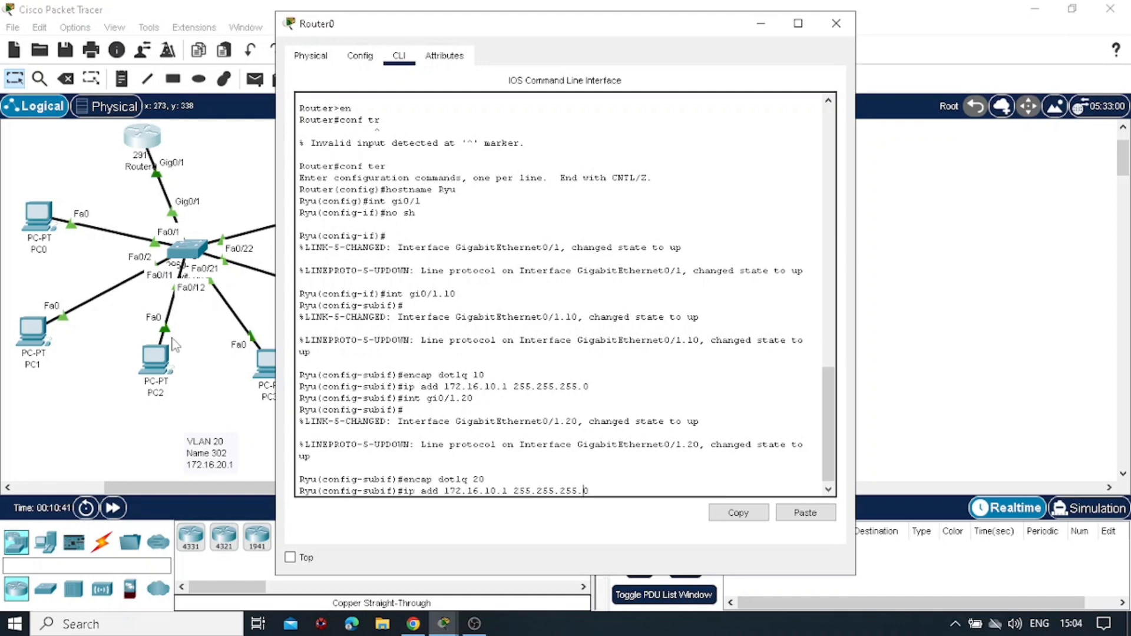
pyautogui.press('BackSpace')
pyautogui.press('BackSpace')
pyautogui.write('20')
pyautogui.press('Return')
# Create subinterface gi0/1.30 on the router and set its encapsulation to dot1q 30
pyautogui.press('Up')
pyautogui.press('Up')
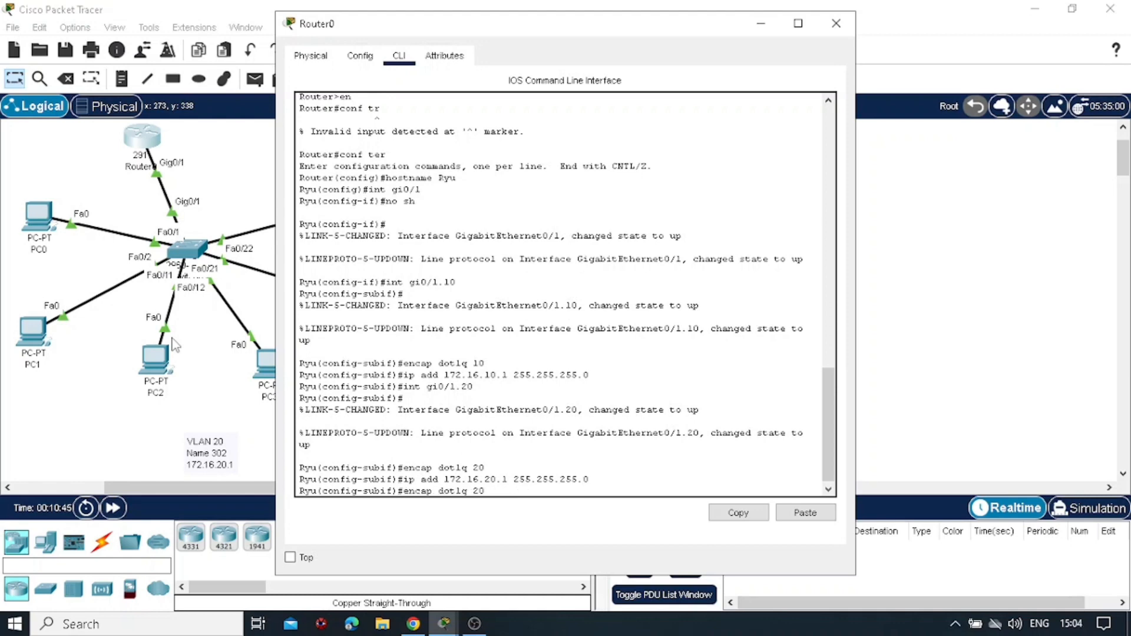
pyautogui.press('Up')
pyautogui.press('Return')
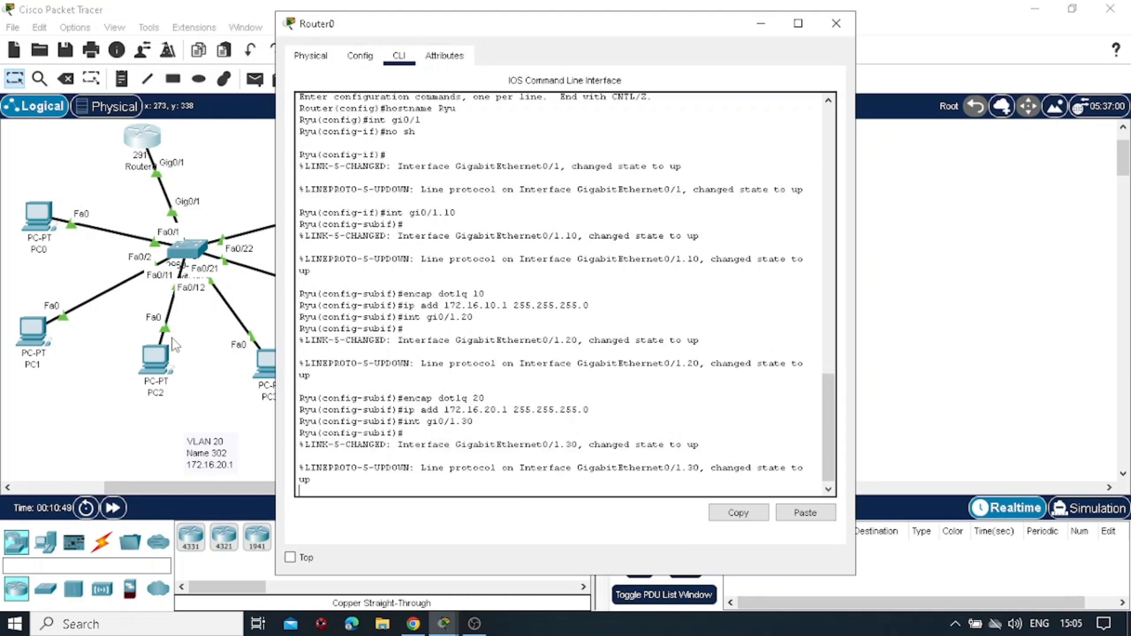
pyautogui.press('Return')
pyautogui.press('Up')
pyautogui.press('Up')
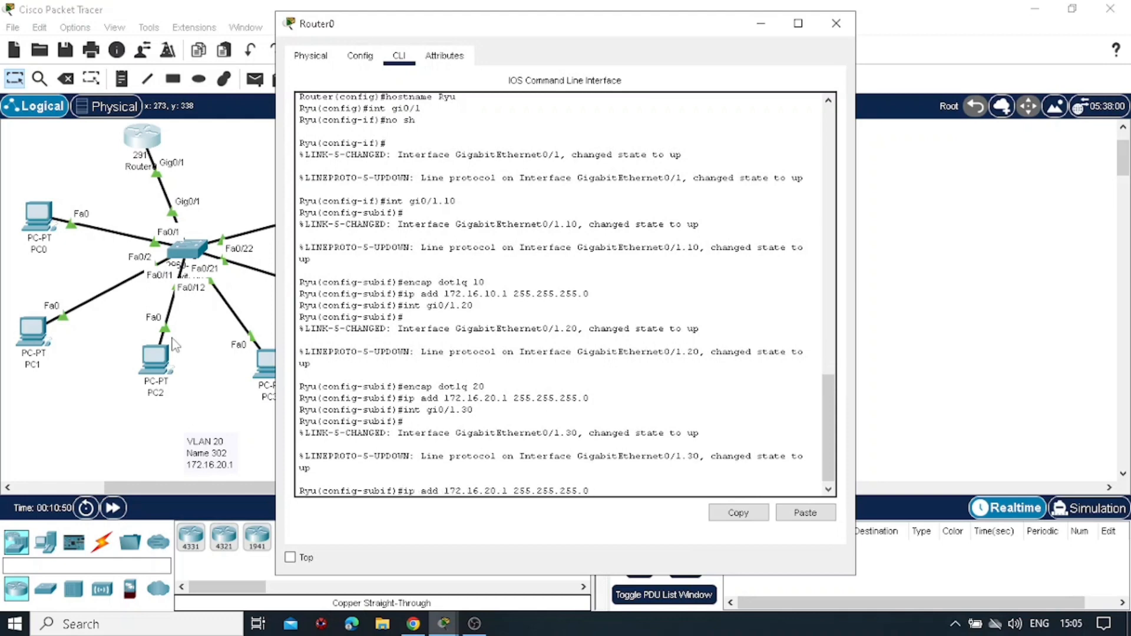
pyautogui.press('Up')
pyautogui.press('Left')
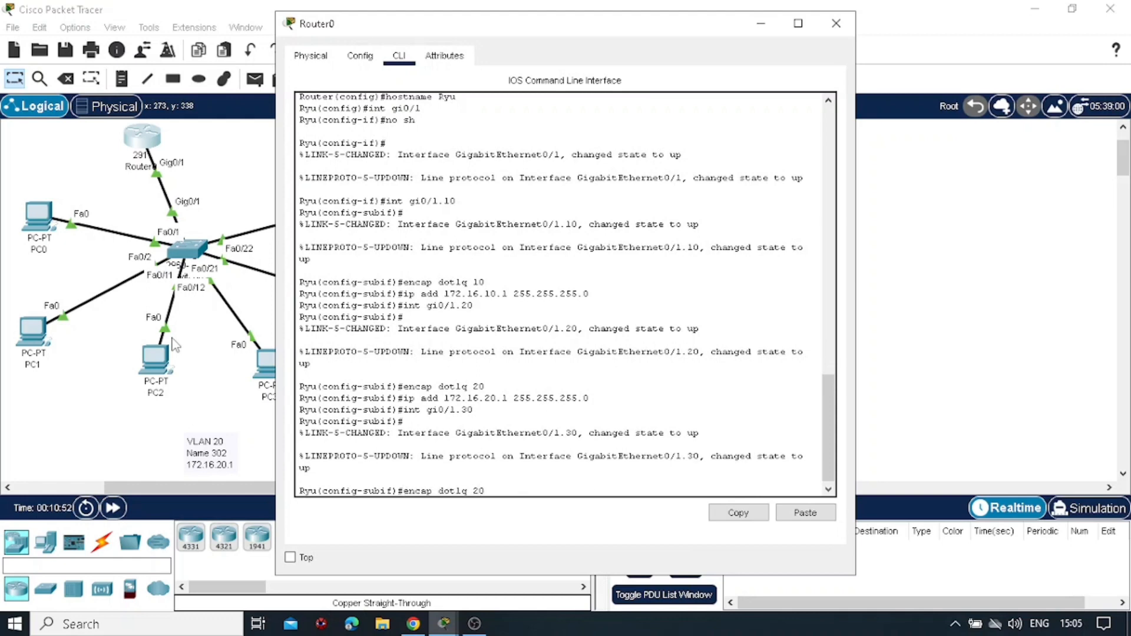
pyautogui.press('Return')
# Assign the VLAN 30 subinterface the IP address 172.16.30.1 with subnet mask 255.255.255.0
pyautogui.press('Up')
pyautogui.press('Up')
pyautogui.press('Up')
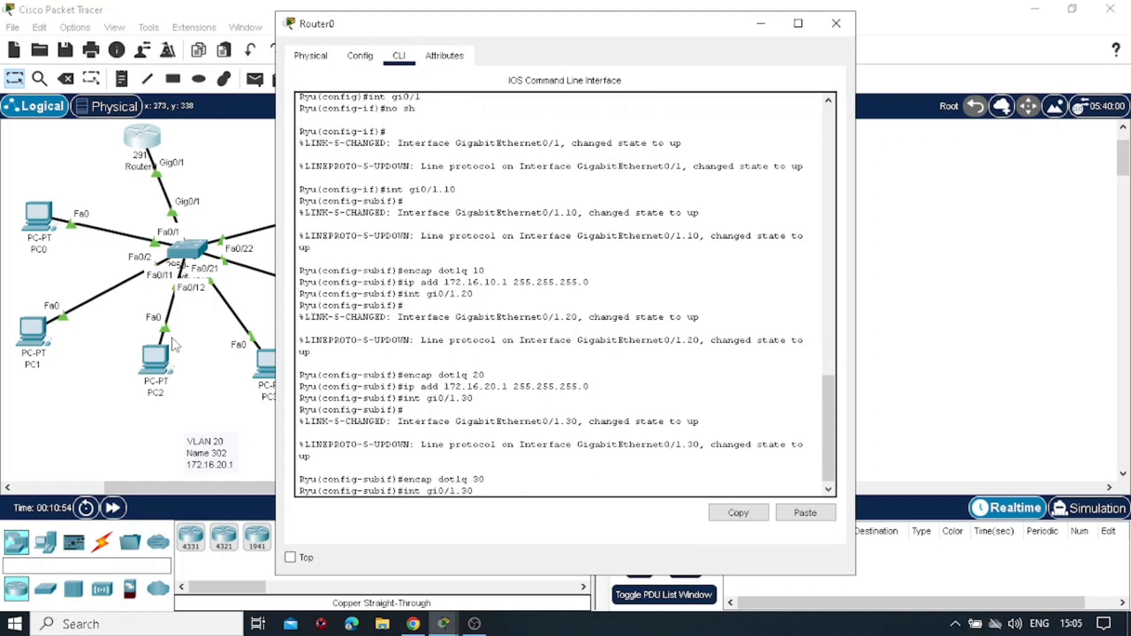
pyautogui.press('Left')
pyautogui.press('Left')
pyautogui.press('Left')
pyautogui.press('Left')
pyautogui.press('Left')
pyautogui.press('Left')
pyautogui.press('Left')
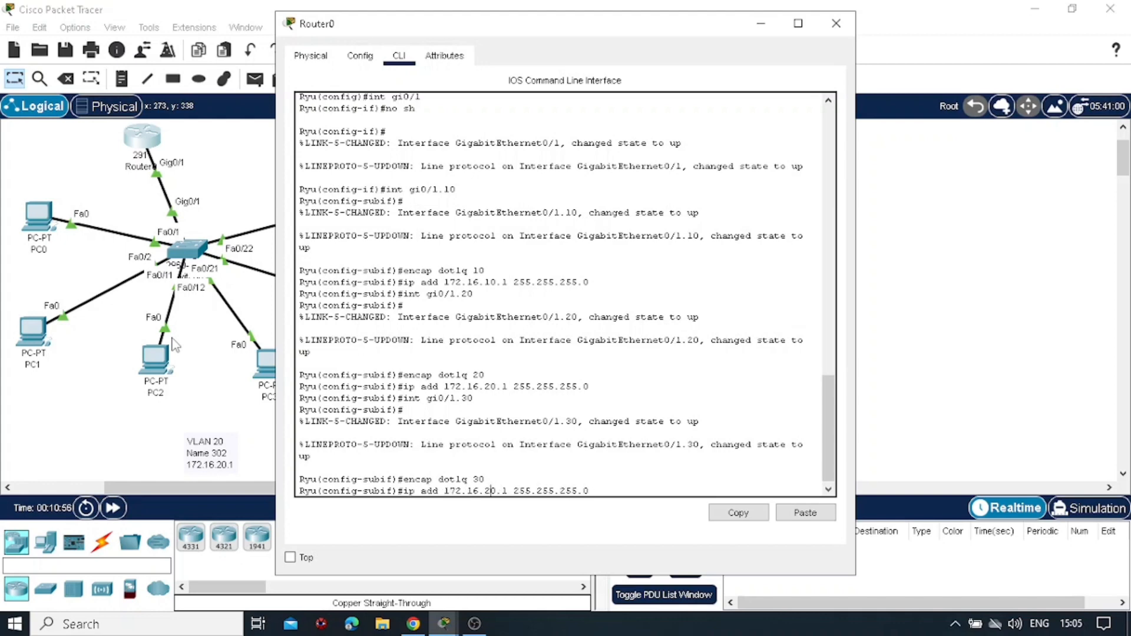
pyautogui.press('BackSpace')
pyautogui.write('3')
pyautogui.press('Return')
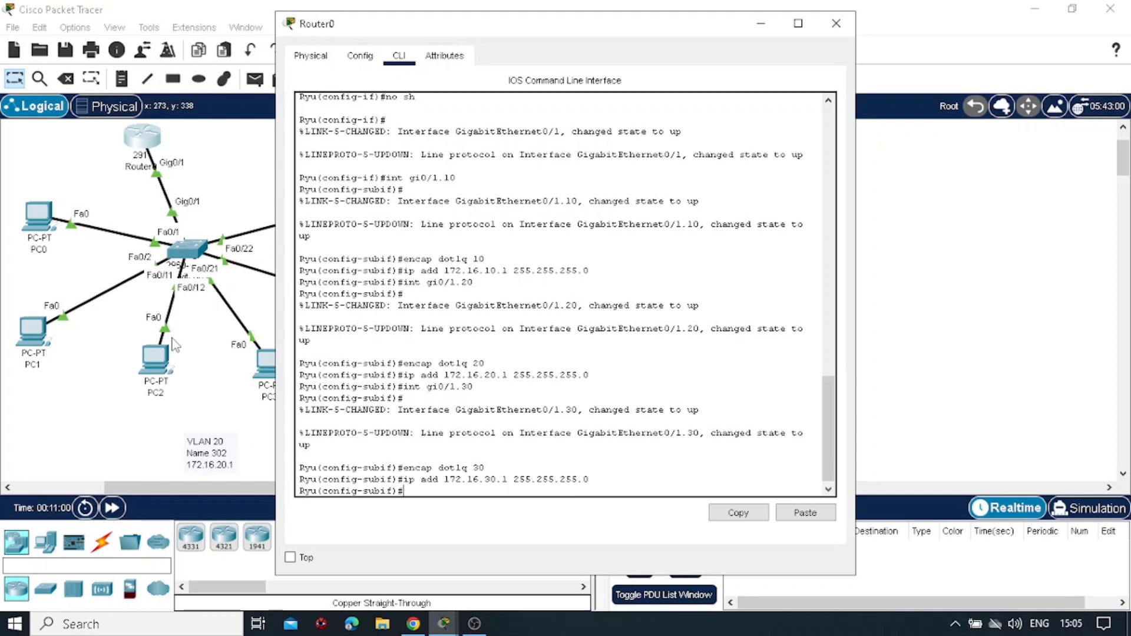
# Minimize the router window and test VLAN 10 to VLAN 30 connectivity with a simple PDU from PC0 to PC5
pyautogui.click(761, 23)
pyautogui.hscroll(-5, 321, 352)
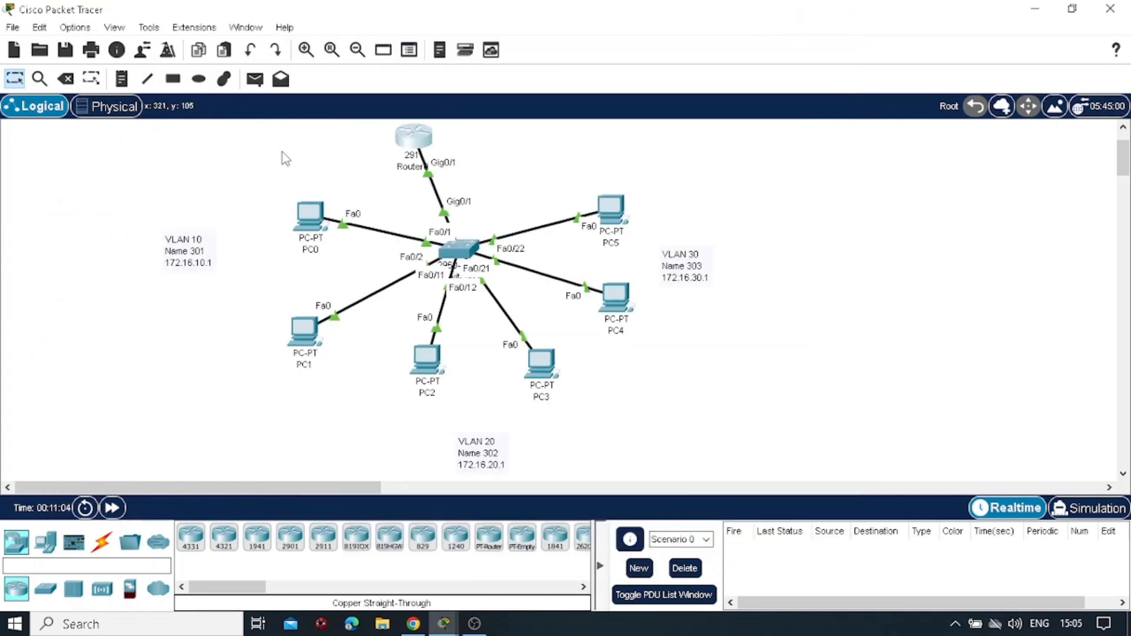
pyautogui.press('p')
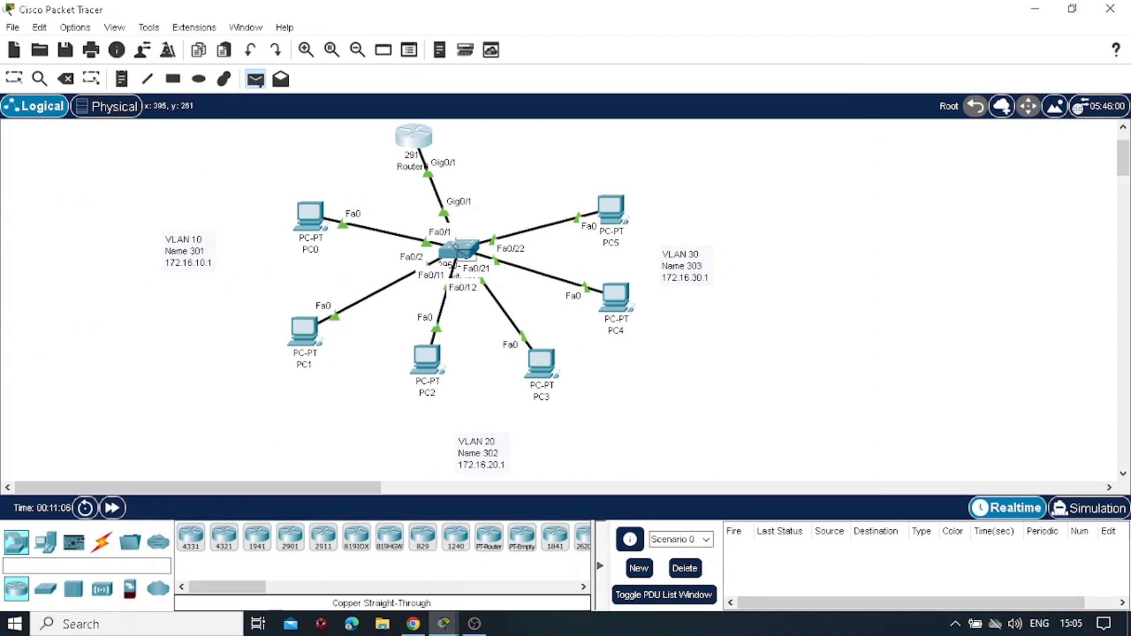
pyautogui.click(310, 213)
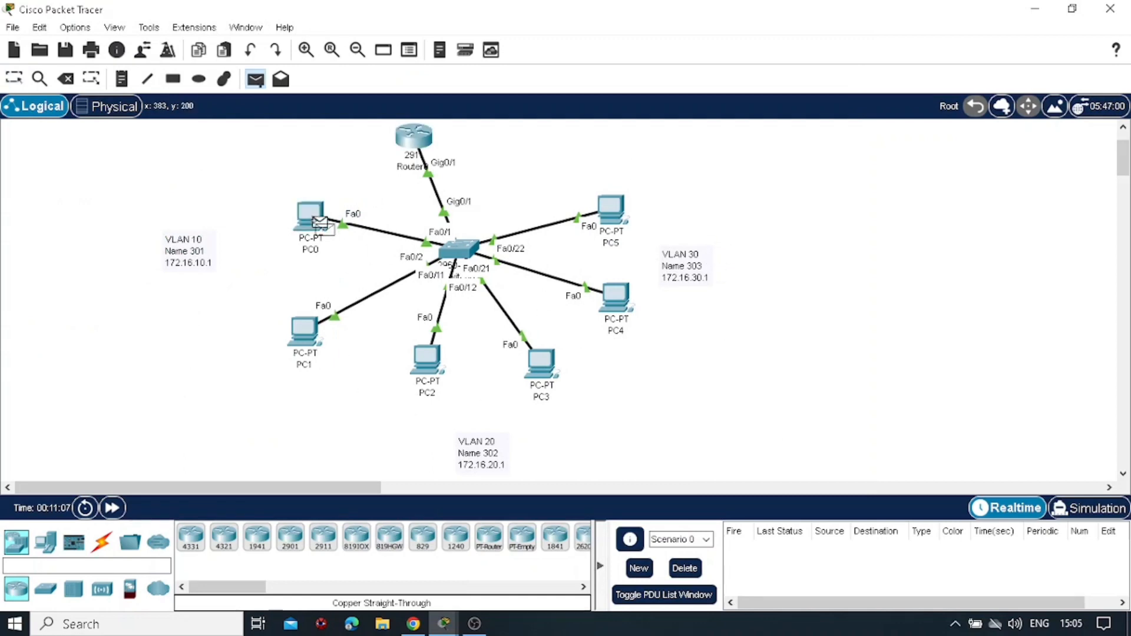
pyautogui.click(607, 207)
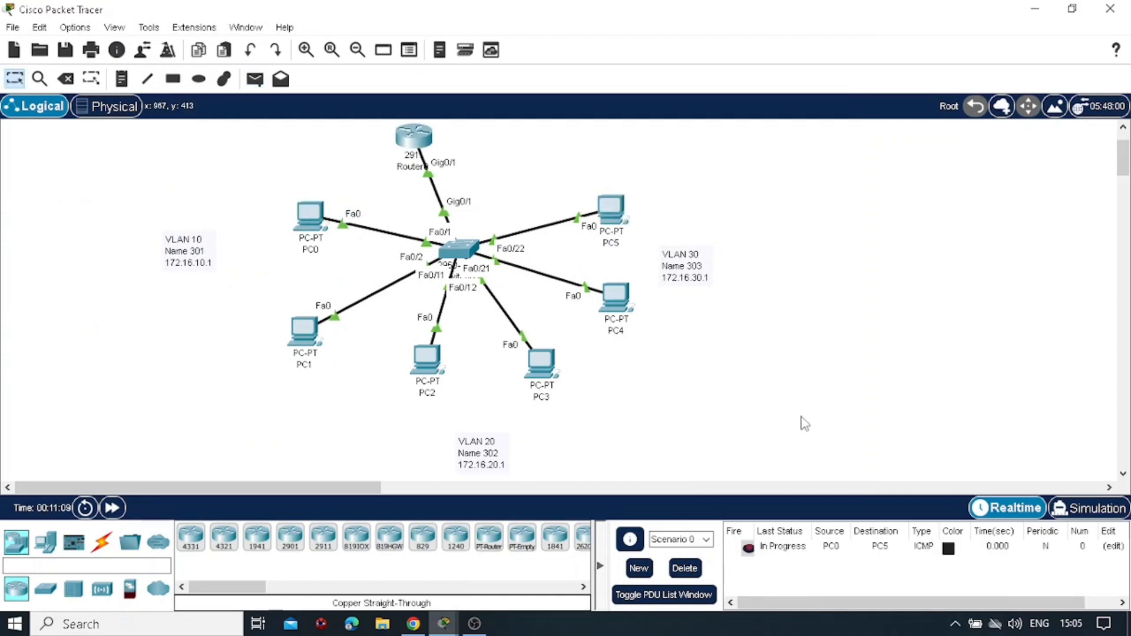
pyautogui.click(749, 549)
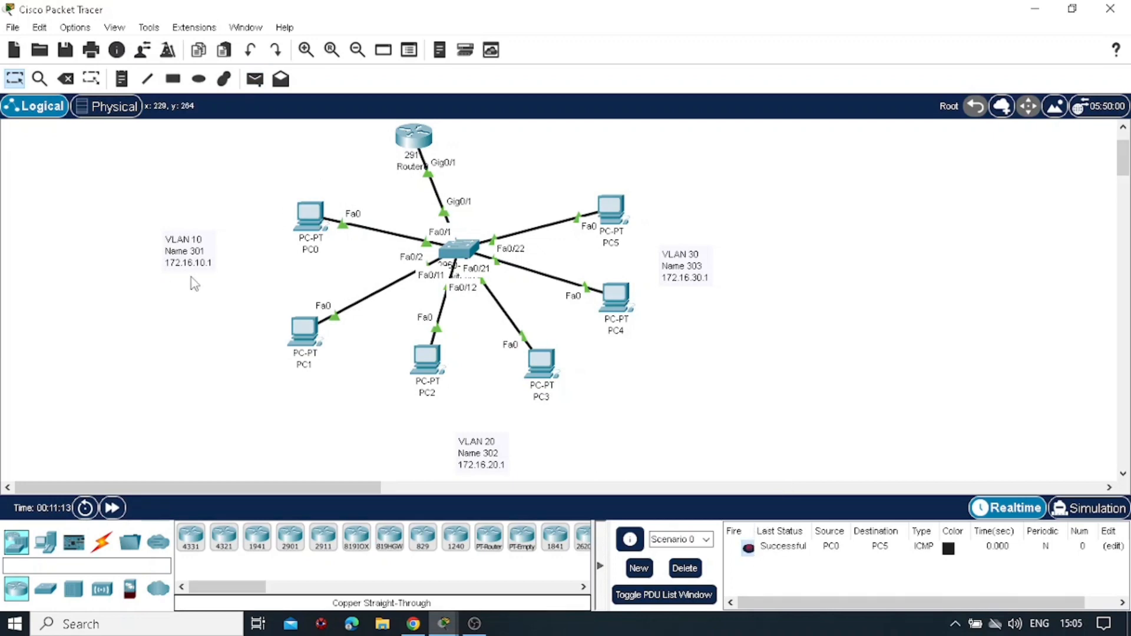
# Test connectivity between VLAN 10 and VLAN 20 by sending a simple PDU from PC0 to PC2
pyautogui.press('p')
pyautogui.click(313, 217)
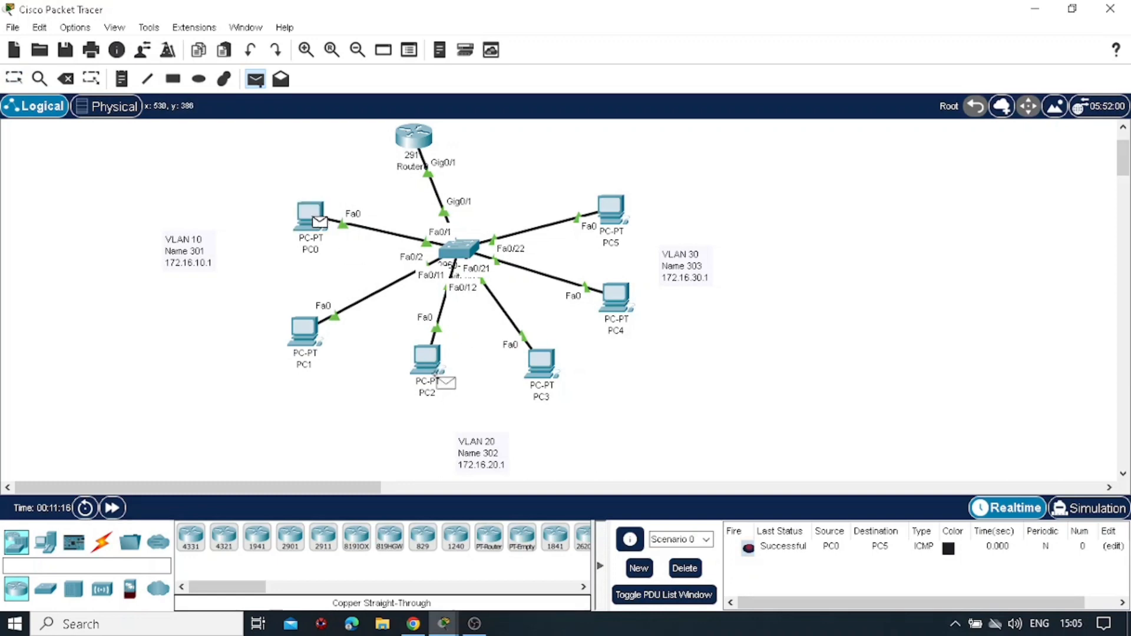
pyautogui.click(422, 361)
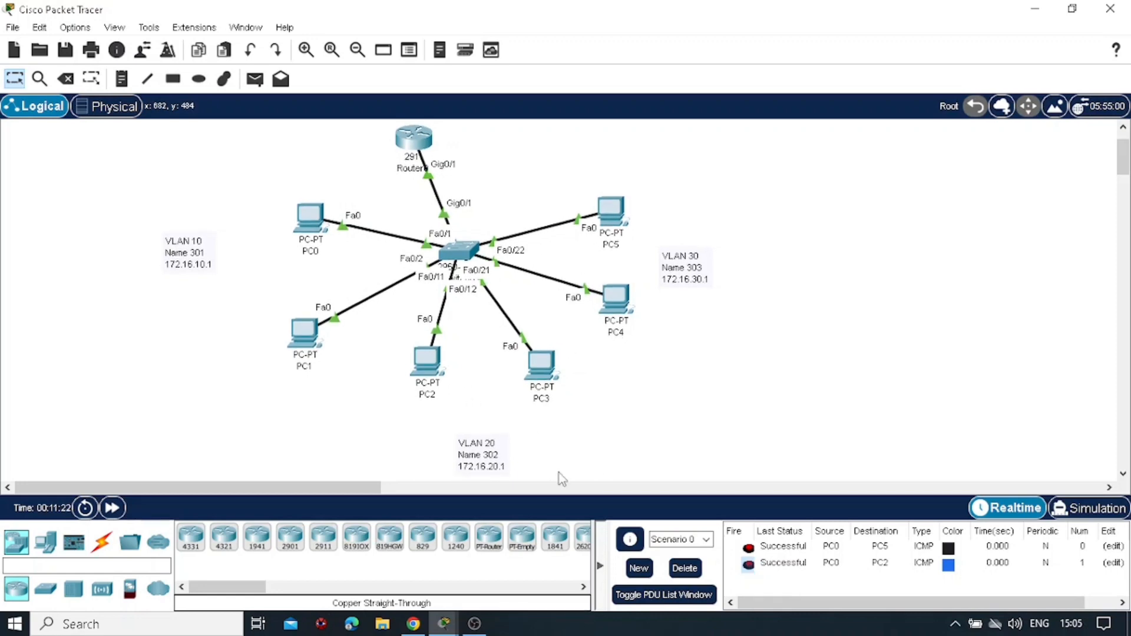
# Switch to Chrome and read the server assignment and the PC address table at the end of the VLANS PDF
pyautogui.moveTo(416, 625)
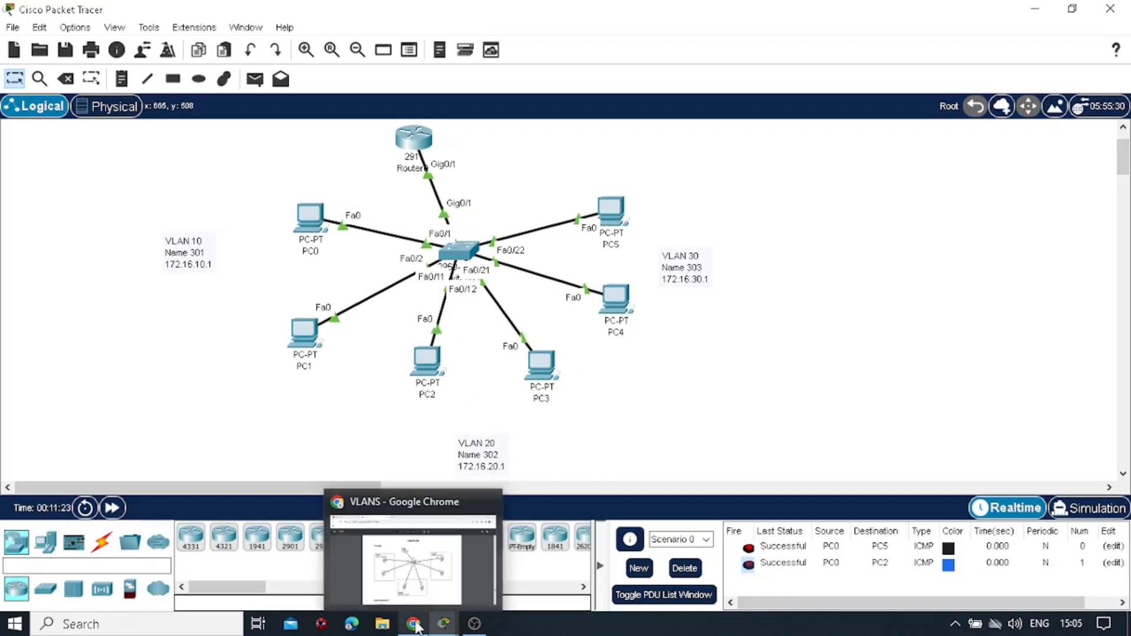
pyautogui.click(446, 584)
pyautogui.scroll(-20, 519, 384)
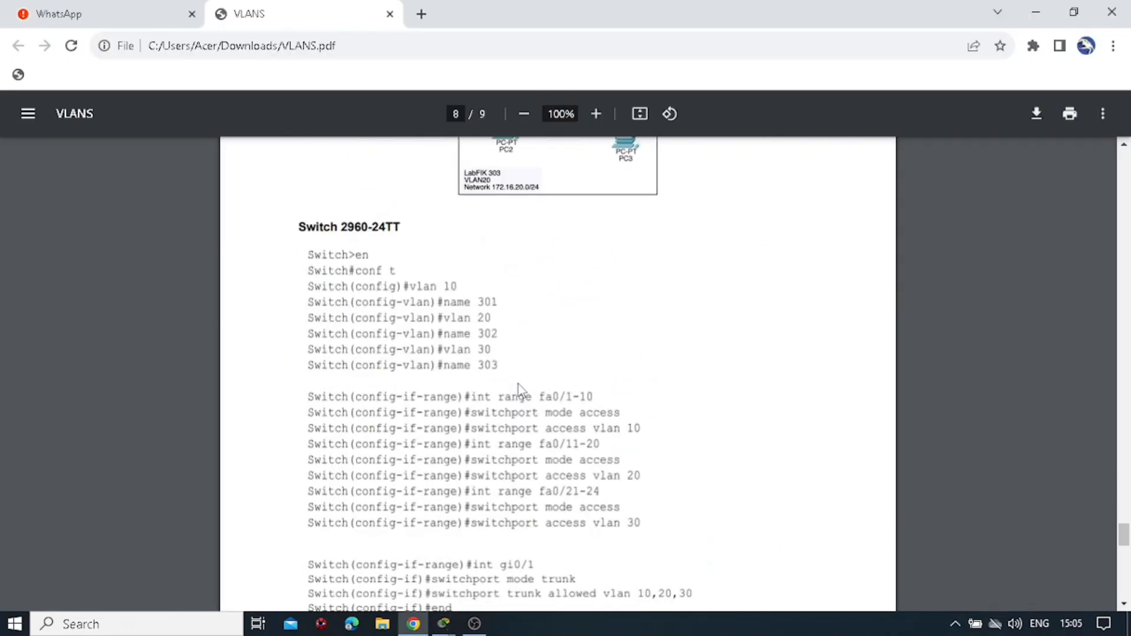
pyautogui.scroll(1, 519, 384)
pyautogui.scroll(6, 442, 321)
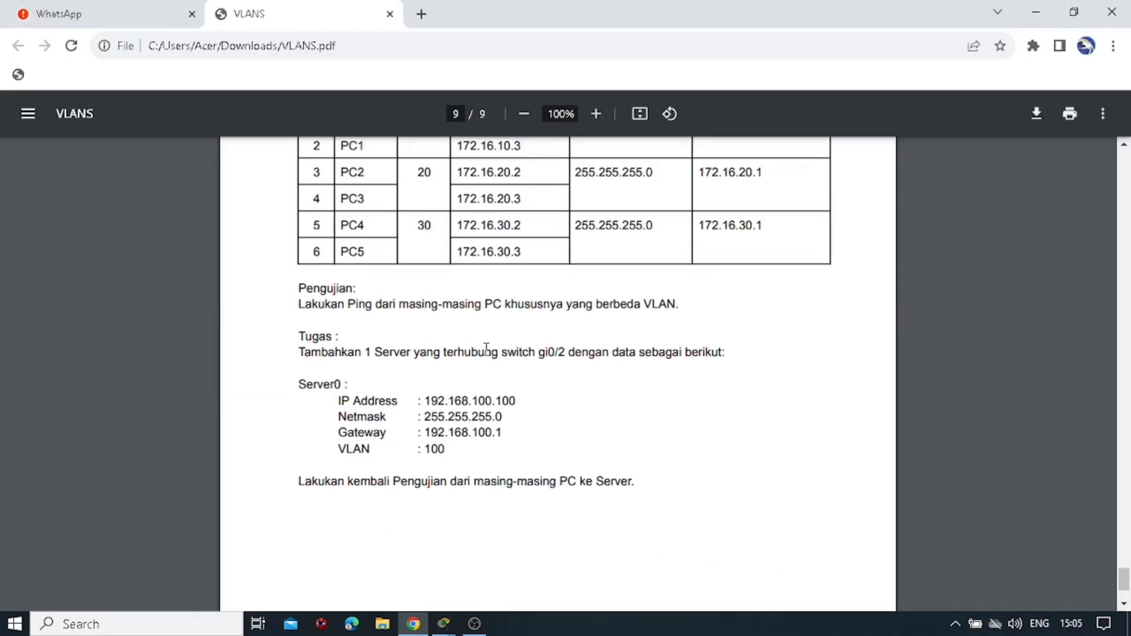
pyautogui.scroll(-5, 442, 320)
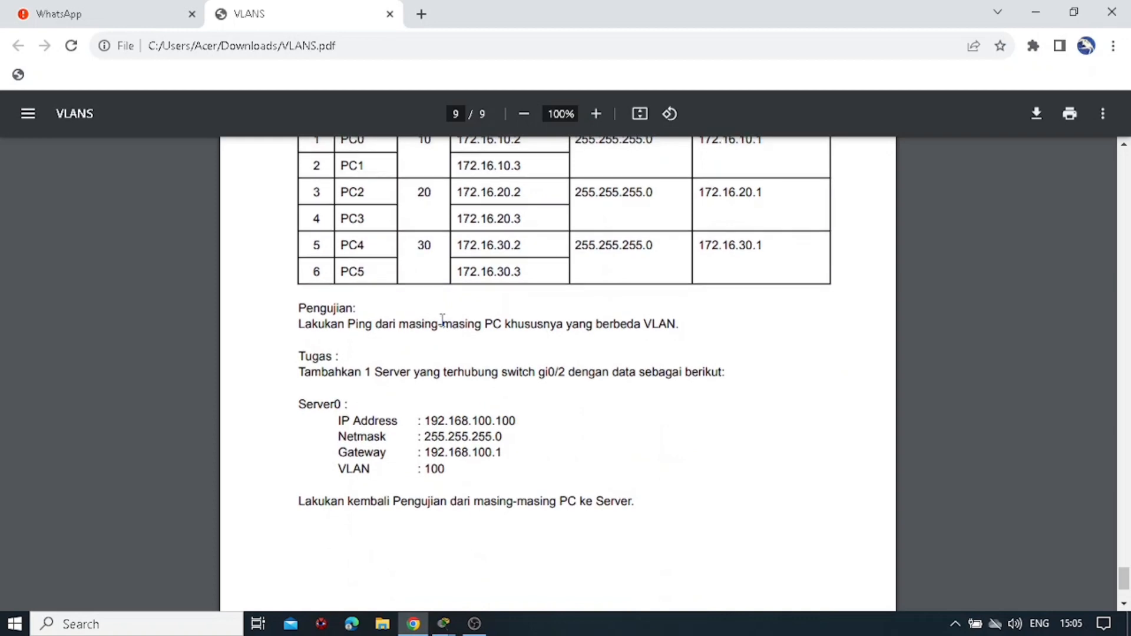
pyautogui.scroll(2, 446, 330)
pyautogui.scroll(-1, 446, 330)
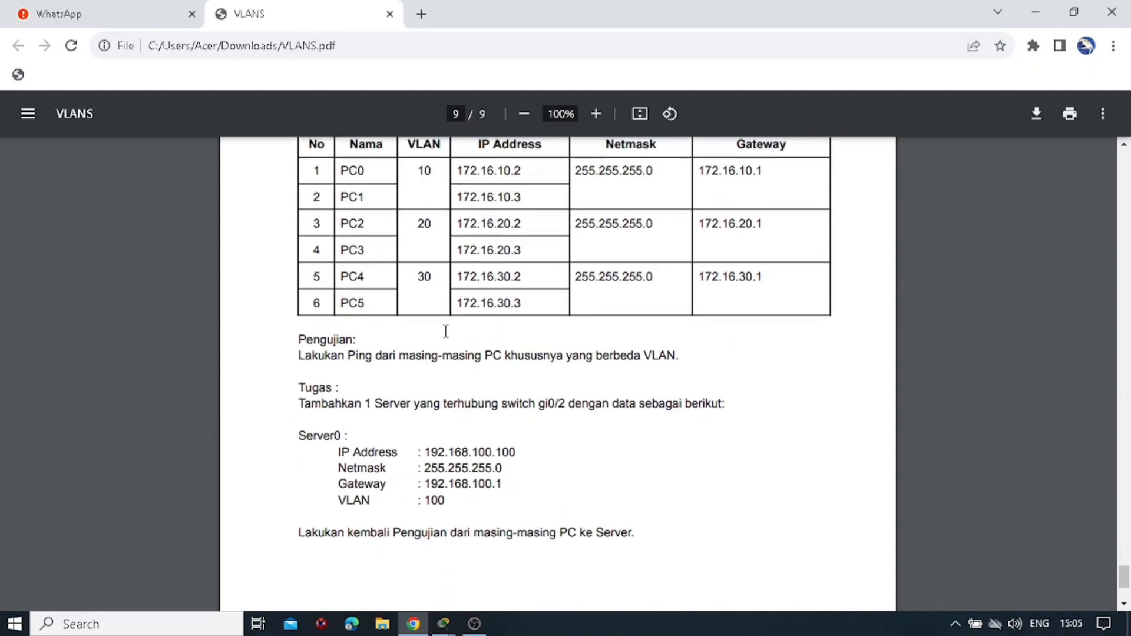
# Return to Cisco Packet Tracer and place a Server-PT in the workspace beside the router, above the switch
pyautogui.moveTo(449, 625)
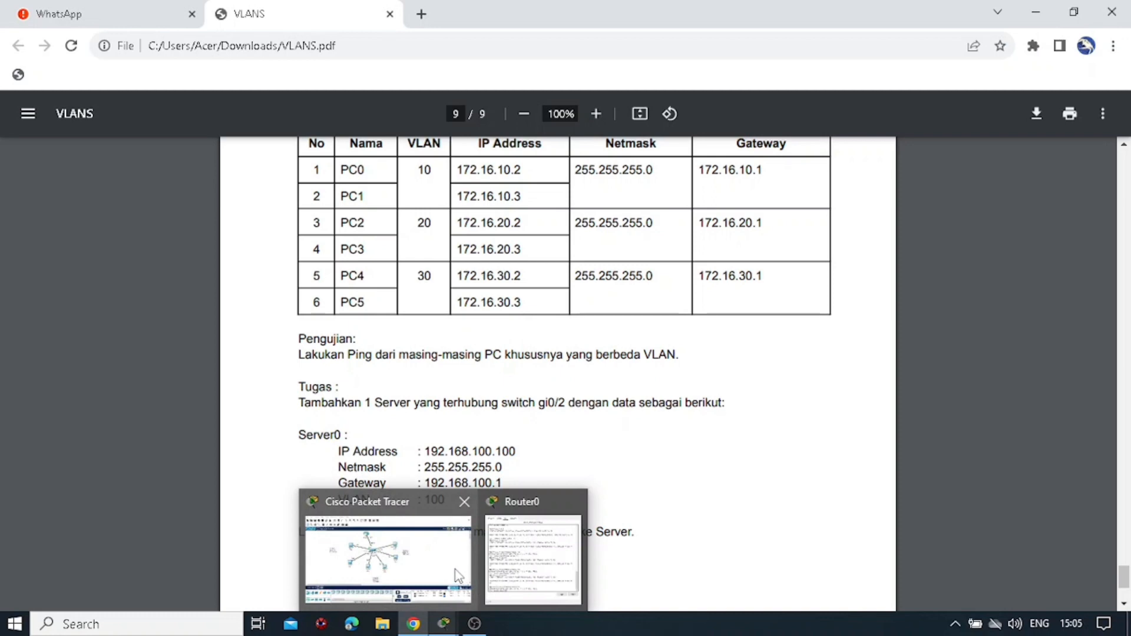
pyautogui.click(455, 570)
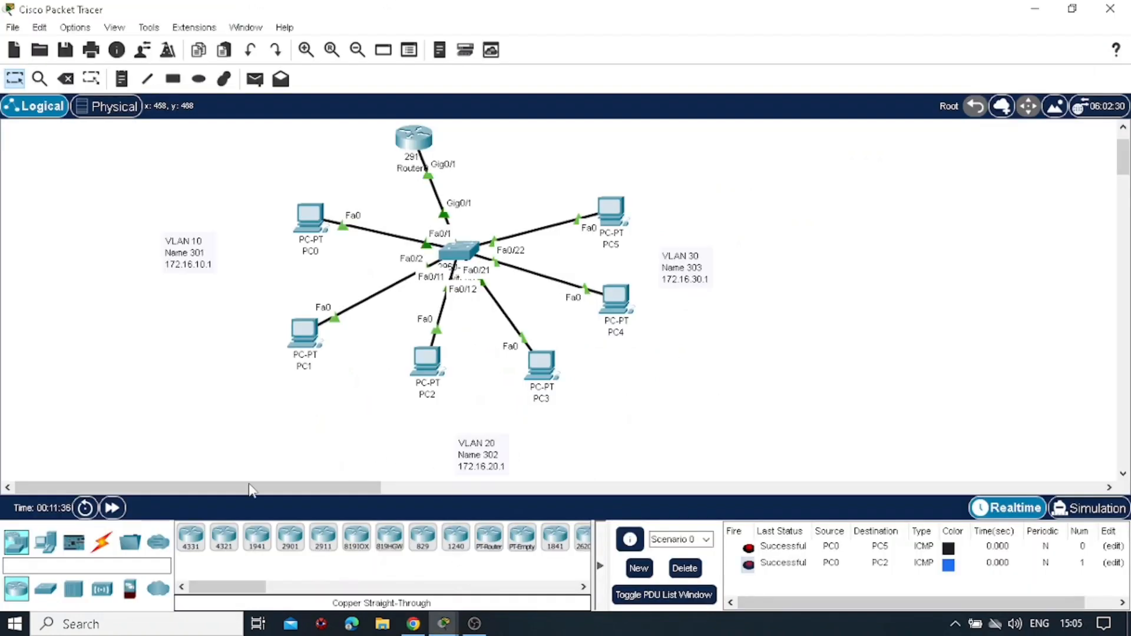
pyautogui.click(53, 555)
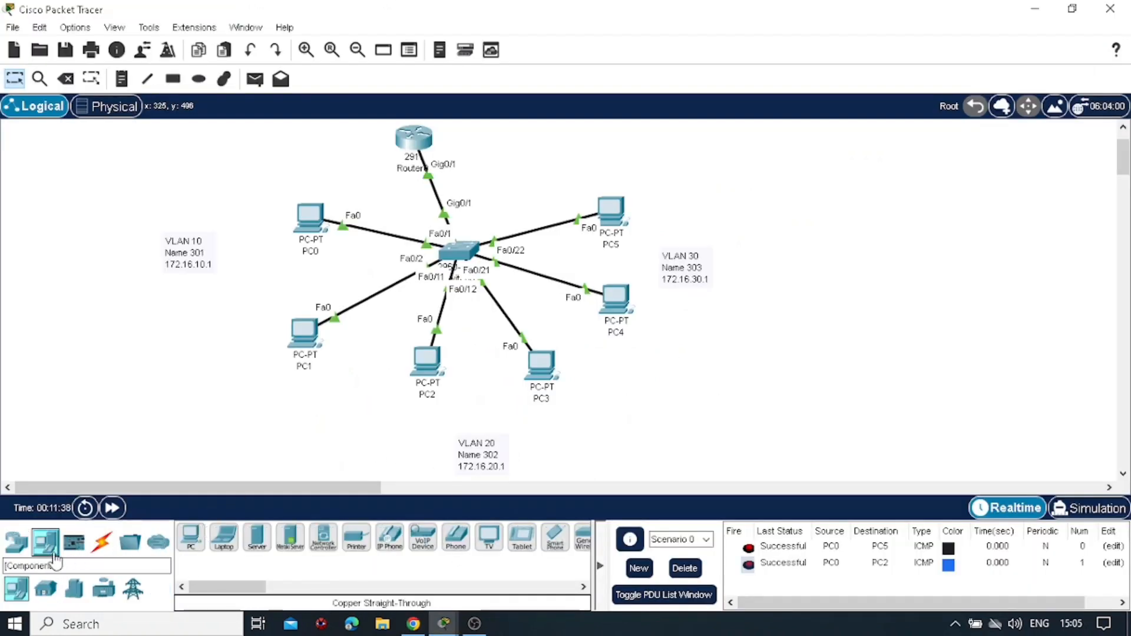
pyautogui.click(260, 540)
pyautogui.click(528, 144)
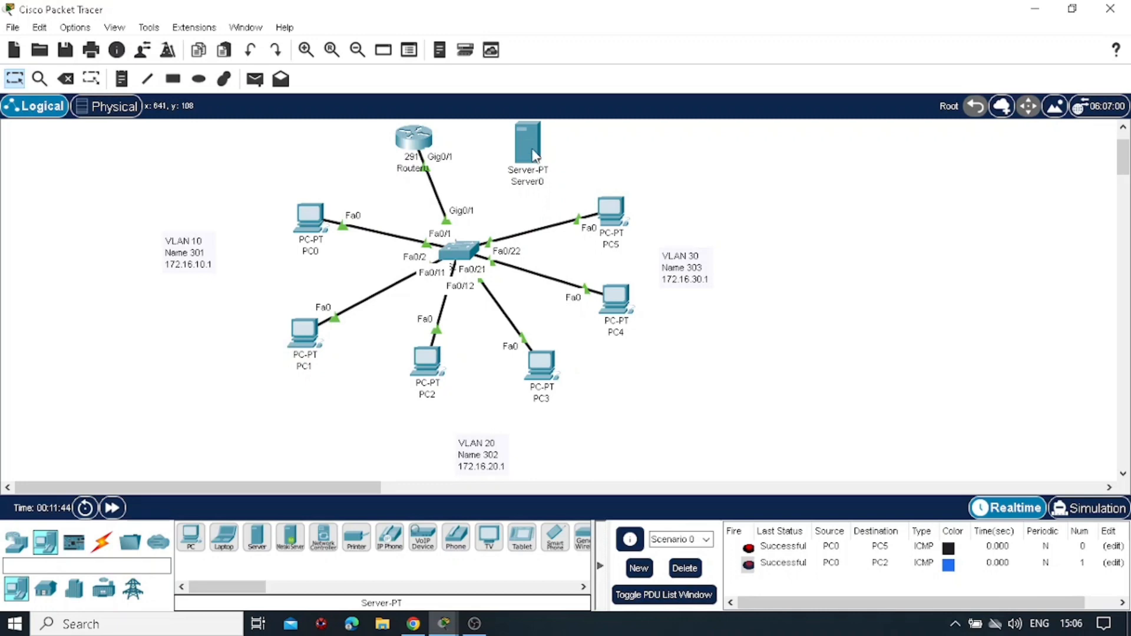
# Power off Server0, install a PT-HOST-NM-1CGE module in its empty slot and close the server window
pyautogui.click(533, 152)
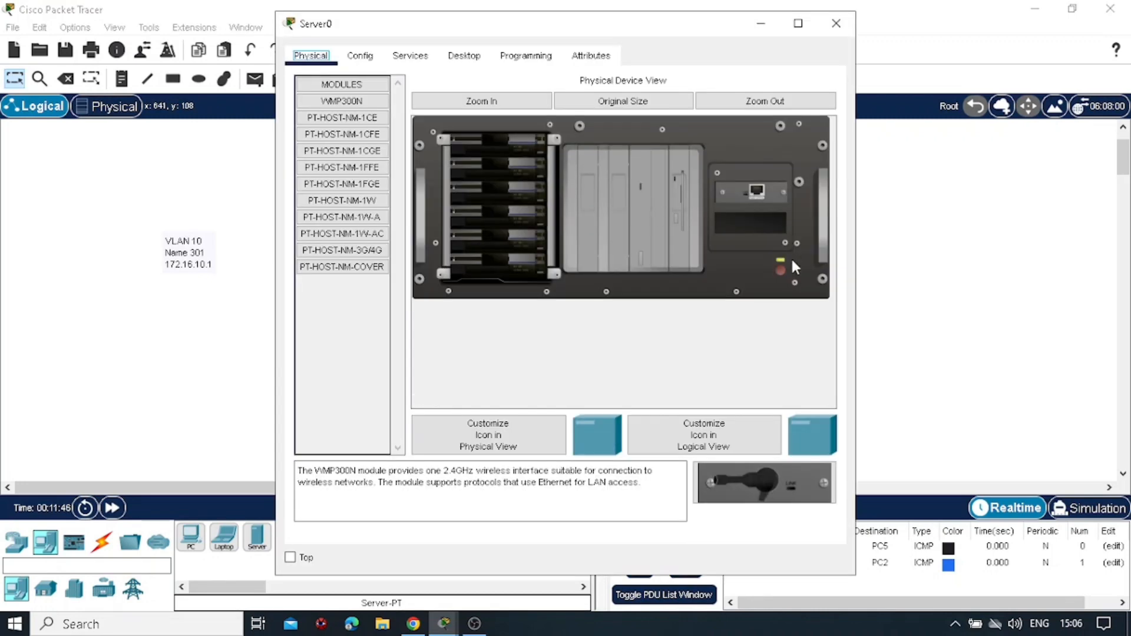
pyautogui.click(780, 271)
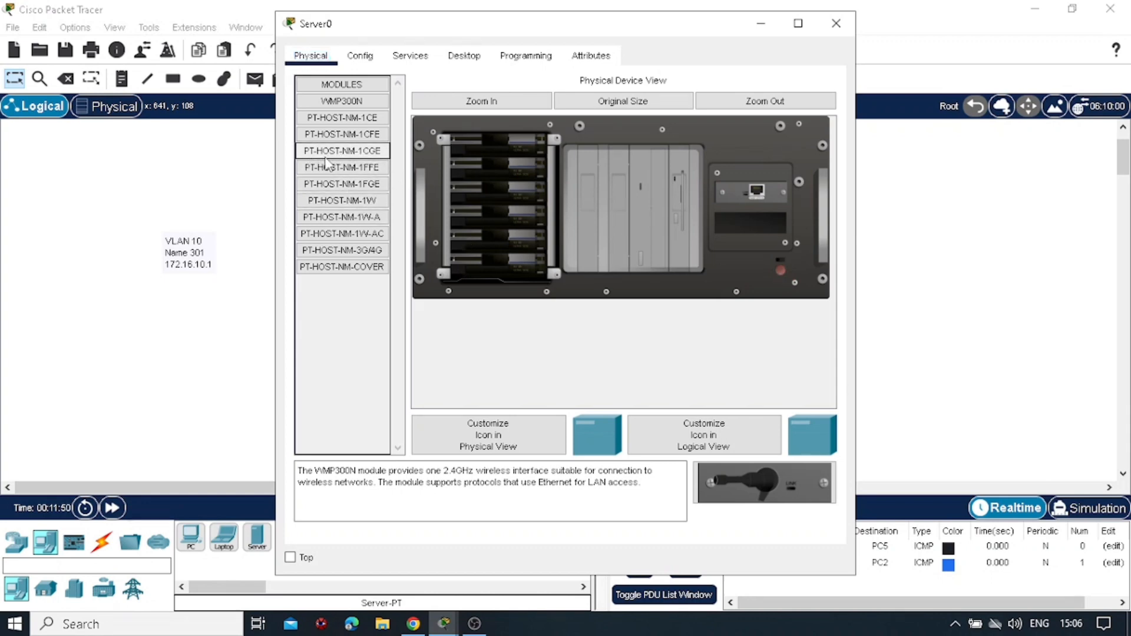
pyautogui.moveTo(345, 158); pyautogui.dragTo(755, 222)
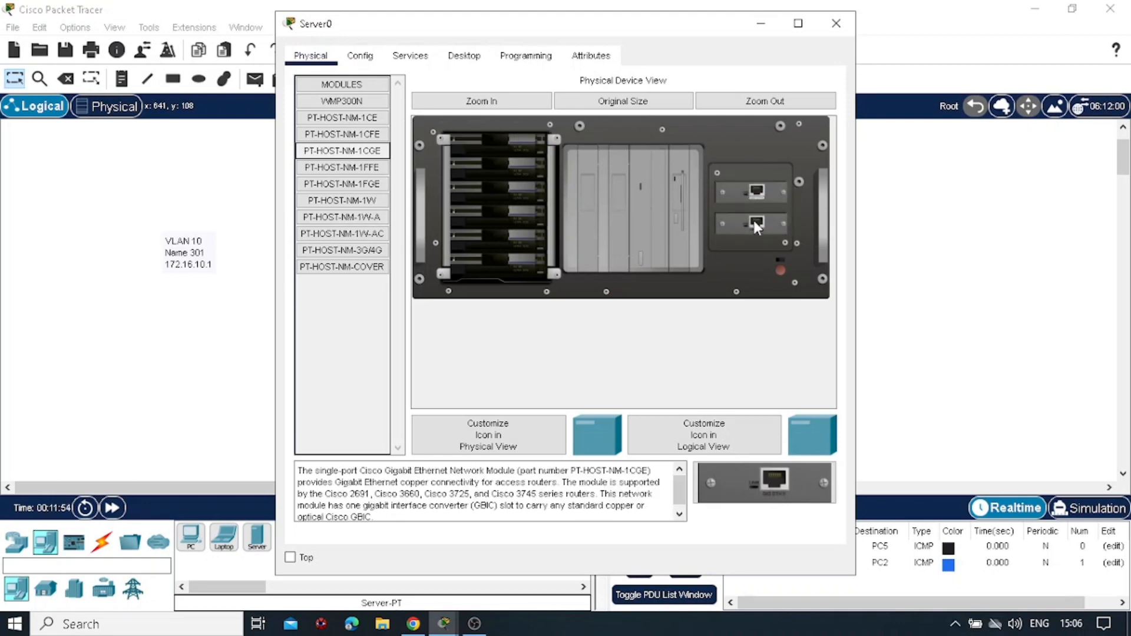
pyautogui.click(836, 23)
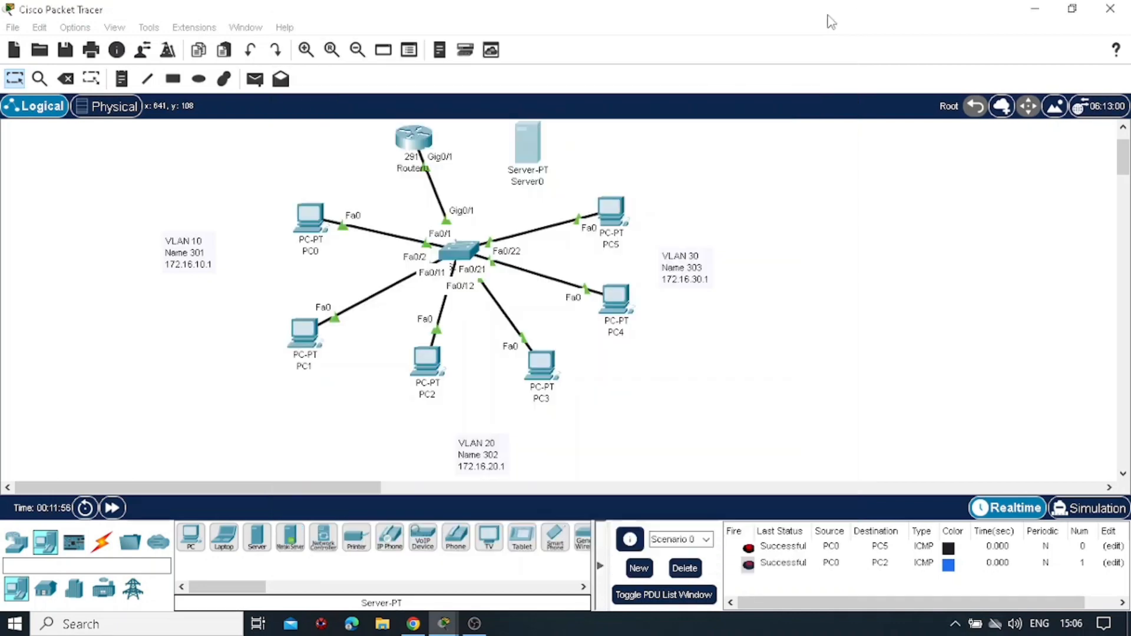
# Cable Server0's GigabitEthernet1 to the switch's GigabitEthernet0/2 with a copper straight-through, and shift the router farther away from the server
pyautogui.click(101, 541)
pyautogui.click(258, 538)
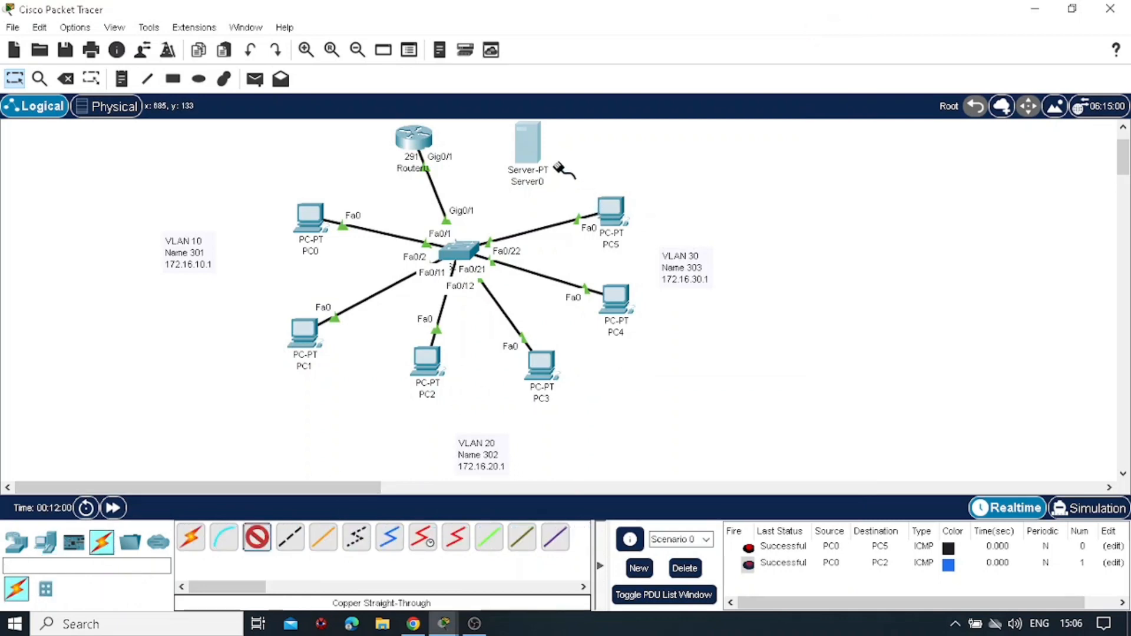
pyautogui.click(534, 153)
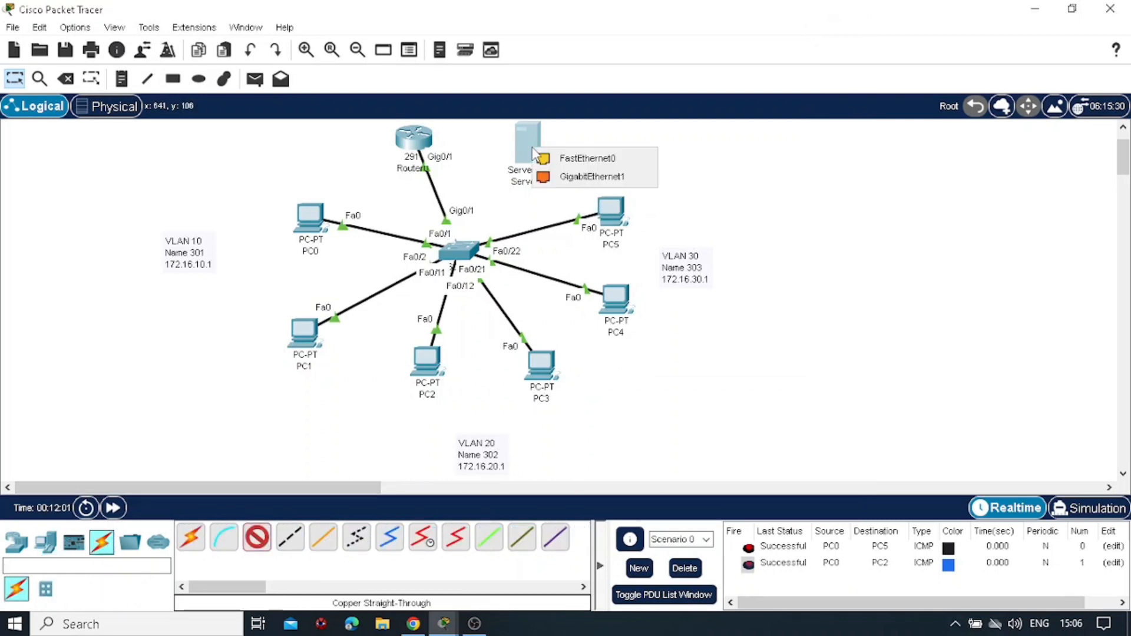
pyautogui.click(565, 176)
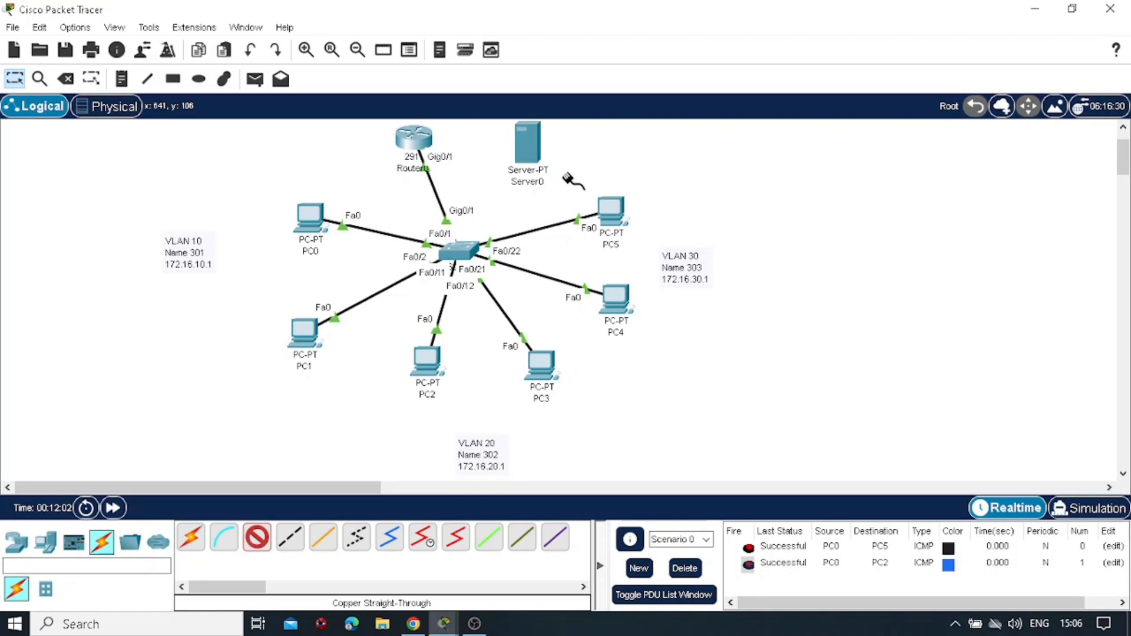
pyautogui.click(465, 248)
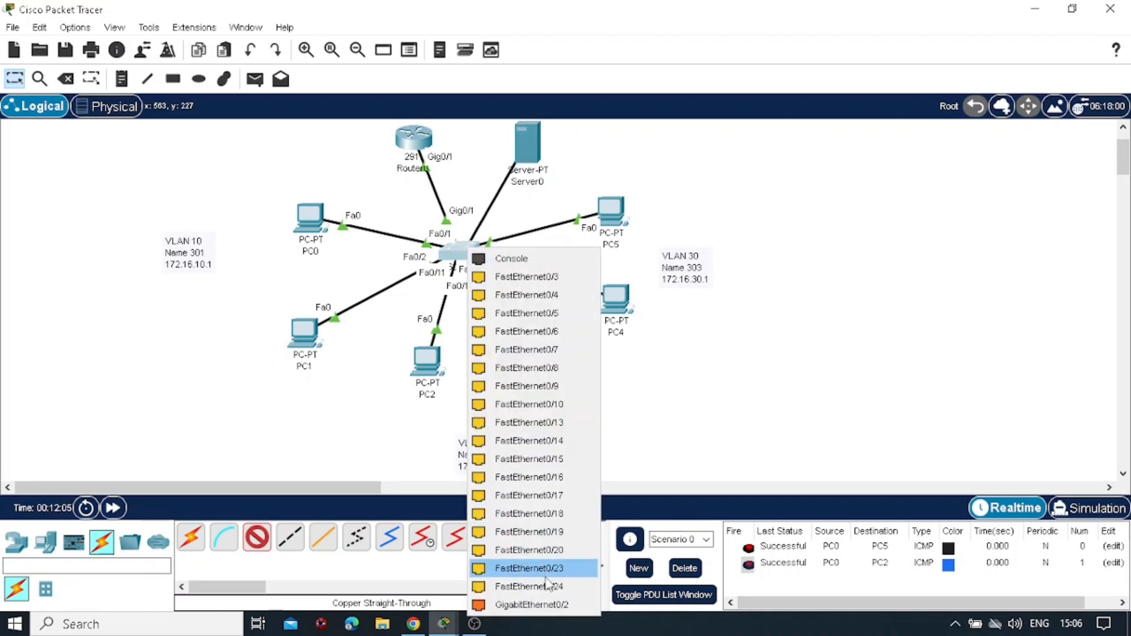
pyautogui.click(550, 603)
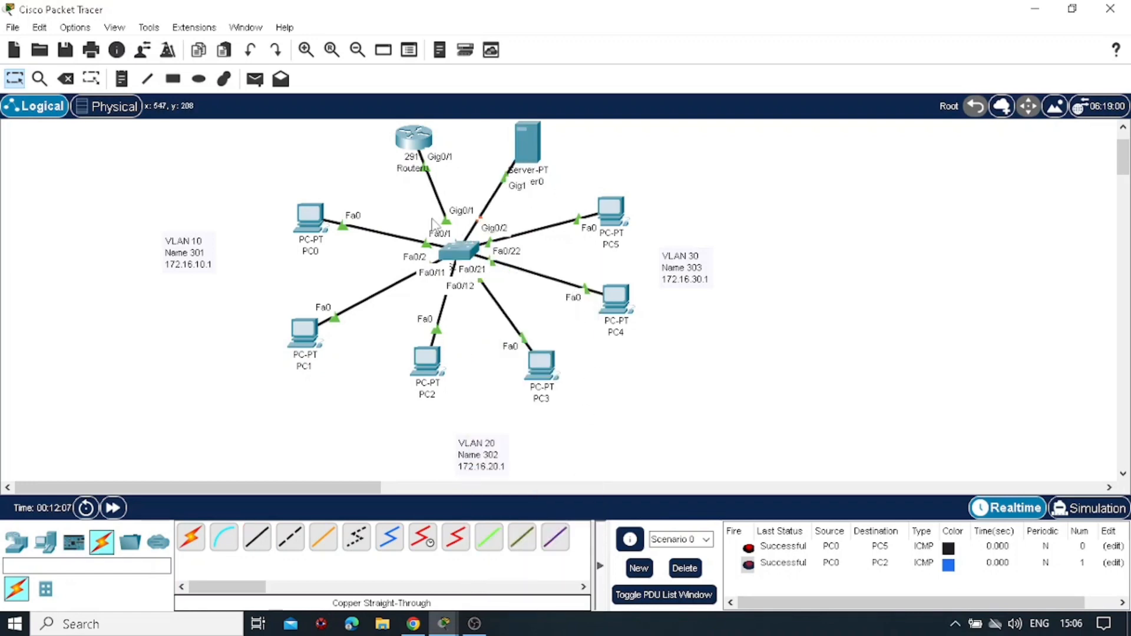
pyautogui.moveTo(411, 141); pyautogui.dragTo(348, 158)
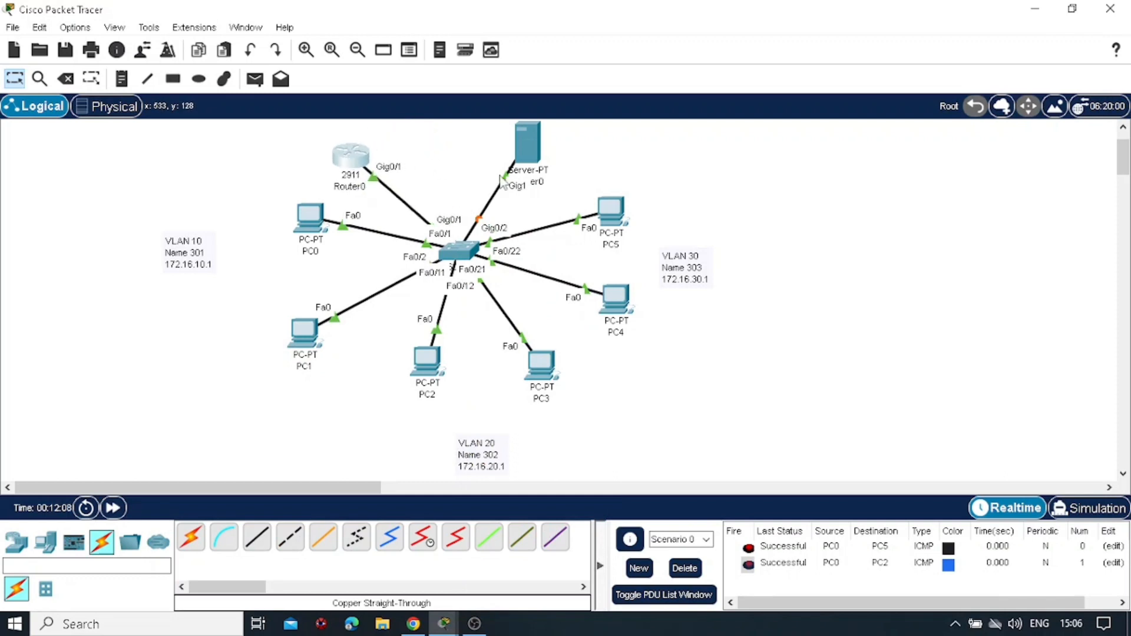
pyautogui.scroll(1, 480, 257)
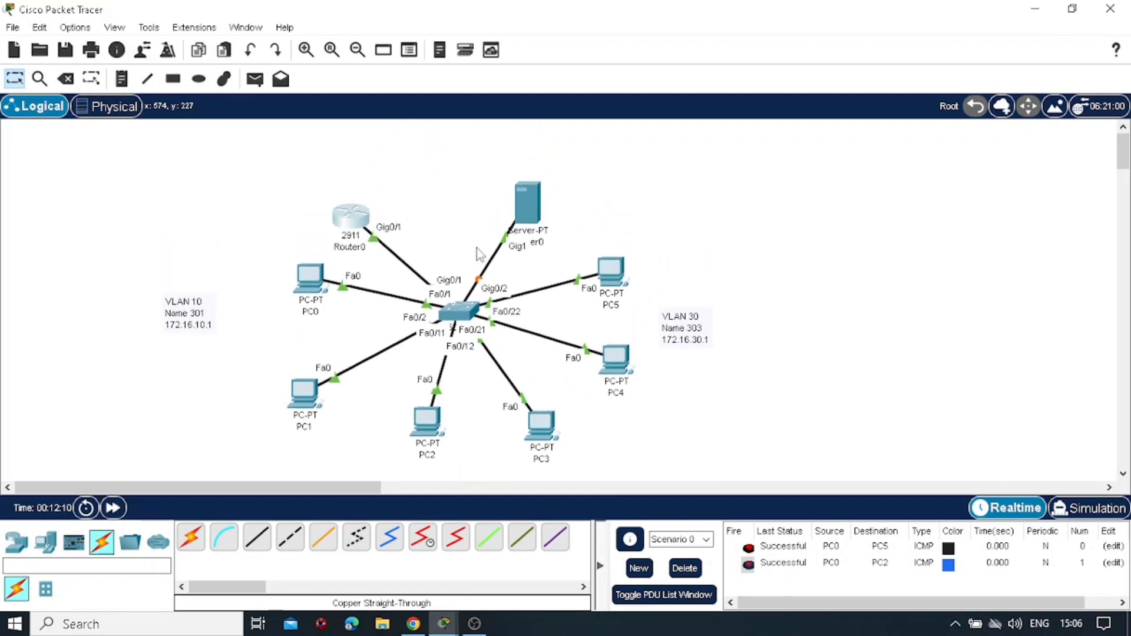
# Check Server0's VLAN in the VLANS PDF in Chrome, and create VLAN 100 named 304 on the switch in Cisco Packet Tracer
pyautogui.moveTo(414, 623)
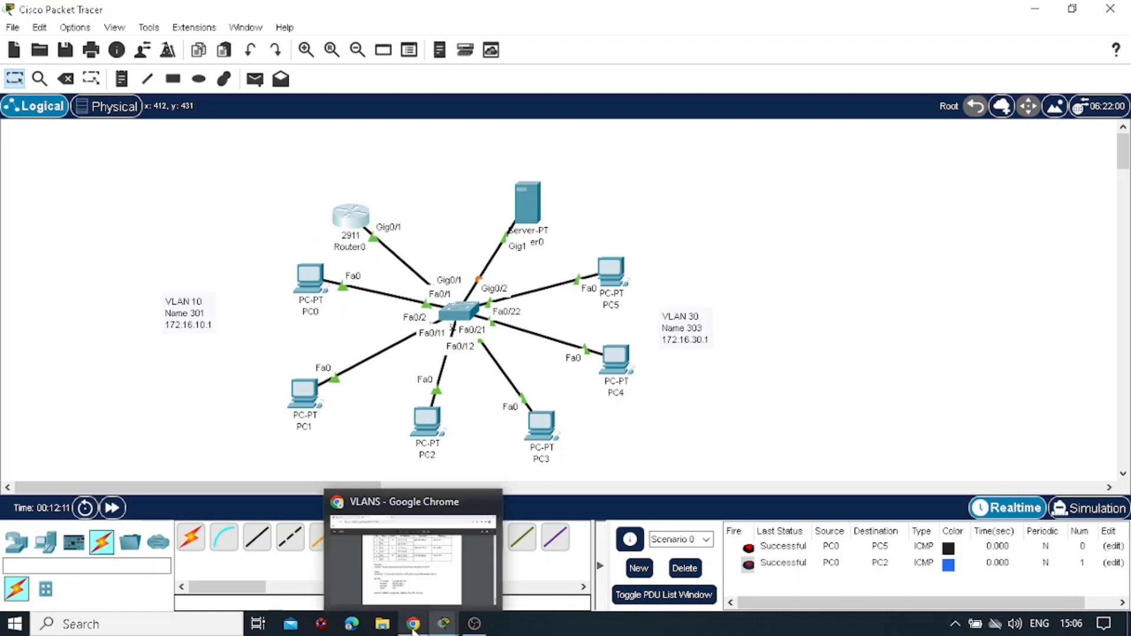
pyautogui.click(421, 578)
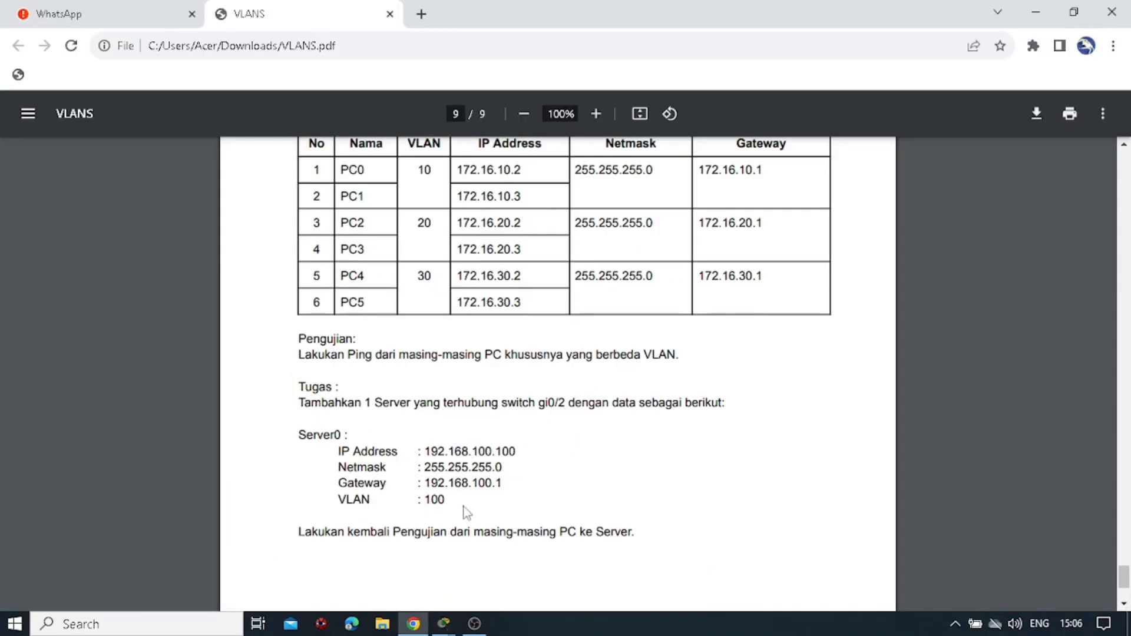
pyautogui.moveTo(444, 628)
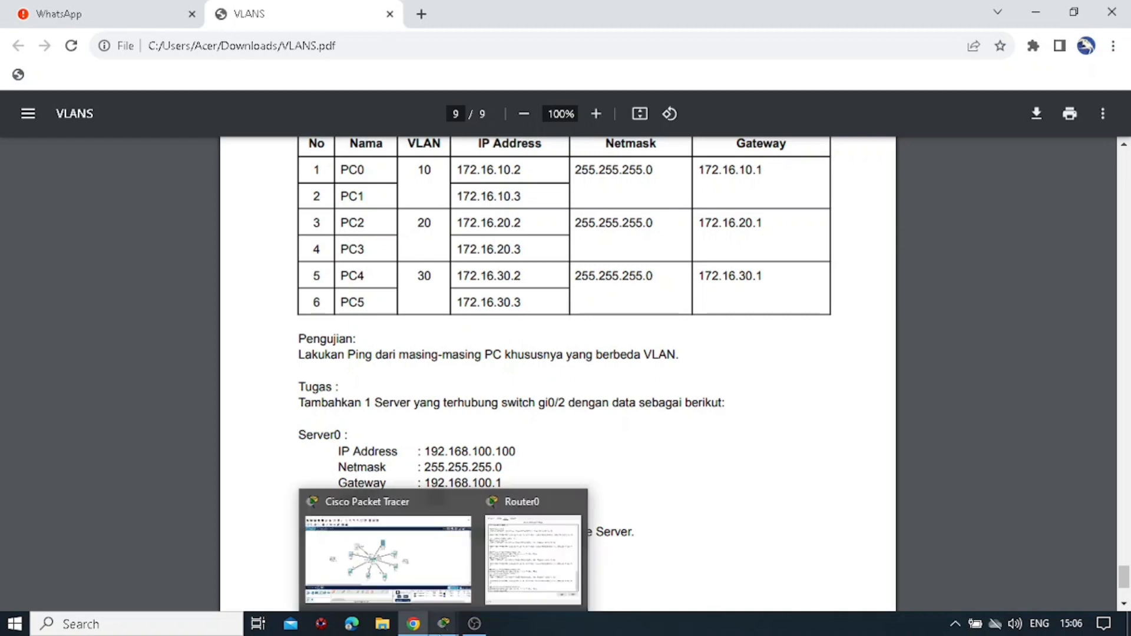
pyautogui.click(451, 576)
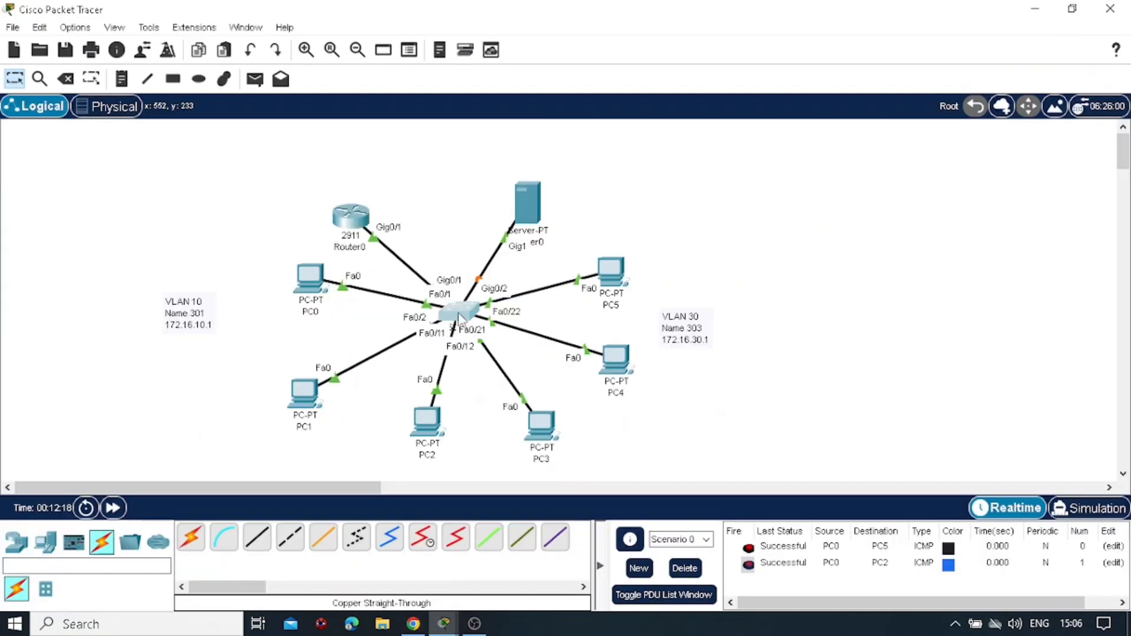
pyautogui.click(458, 318)
pyautogui.click(560, 488)
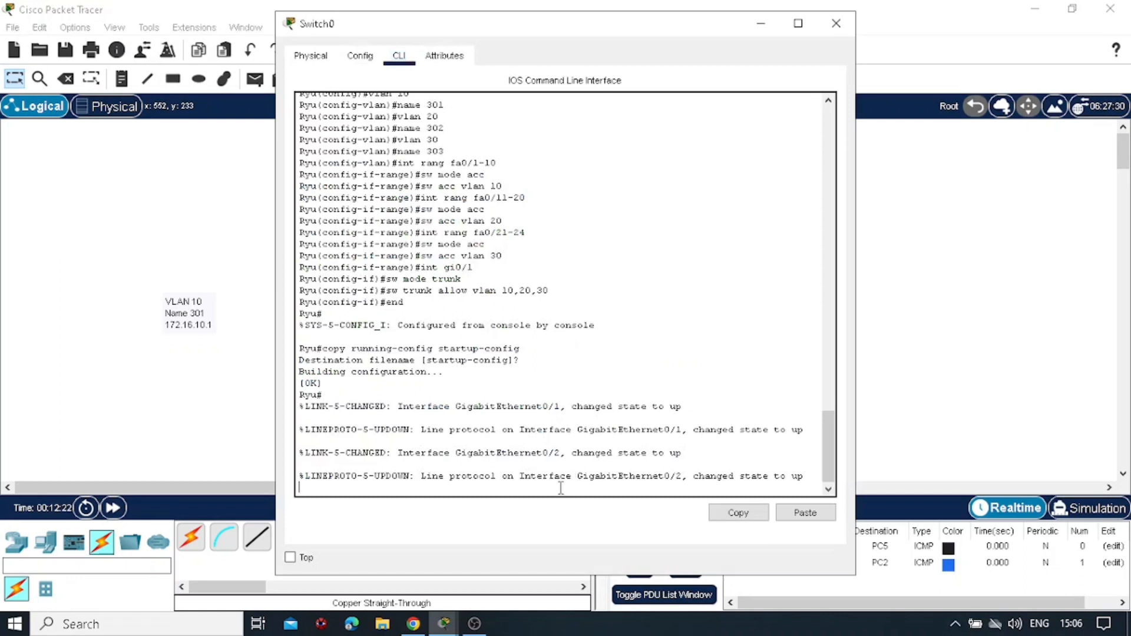
pyautogui.press('Return')
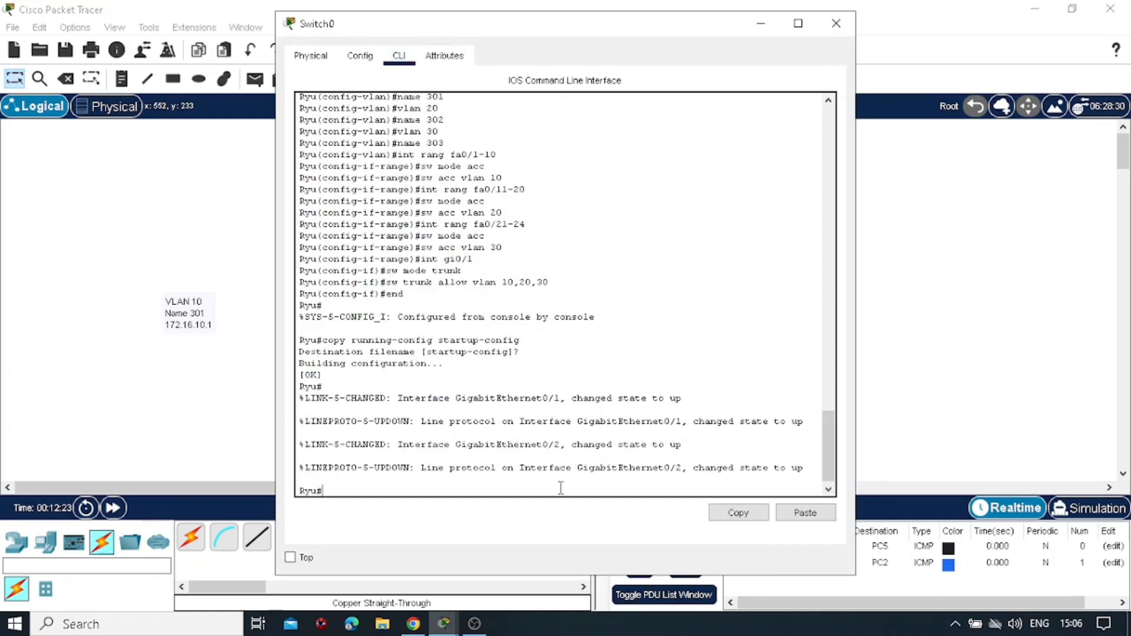
pyautogui.write('conf t')
pyautogui.press('Return')
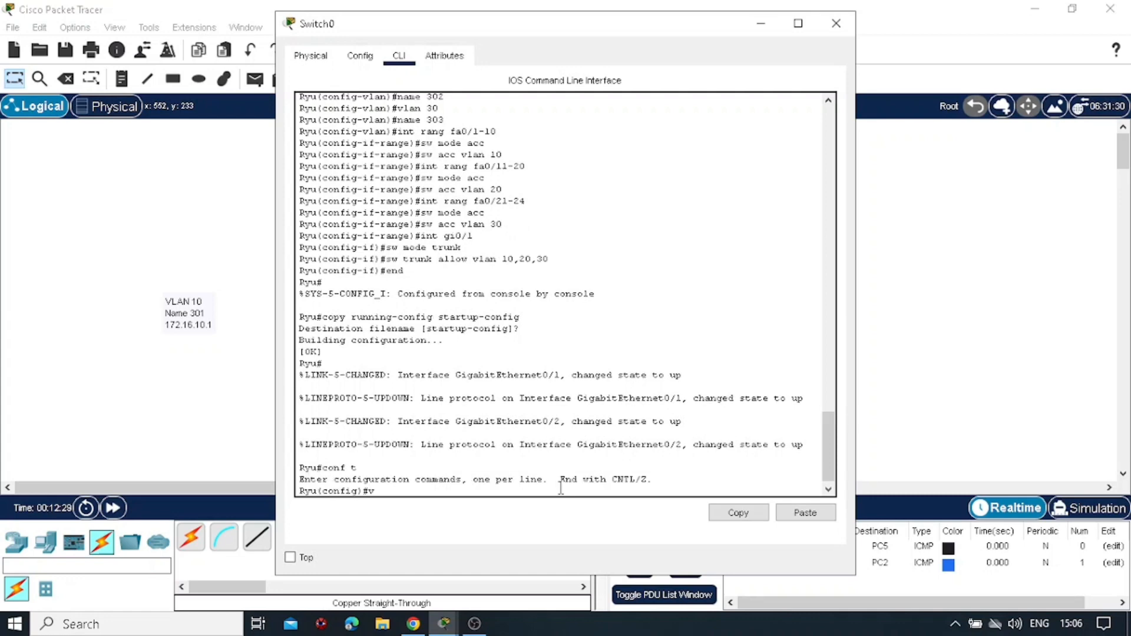
pyautogui.write('vlan 100')
pyautogui.press('Return')
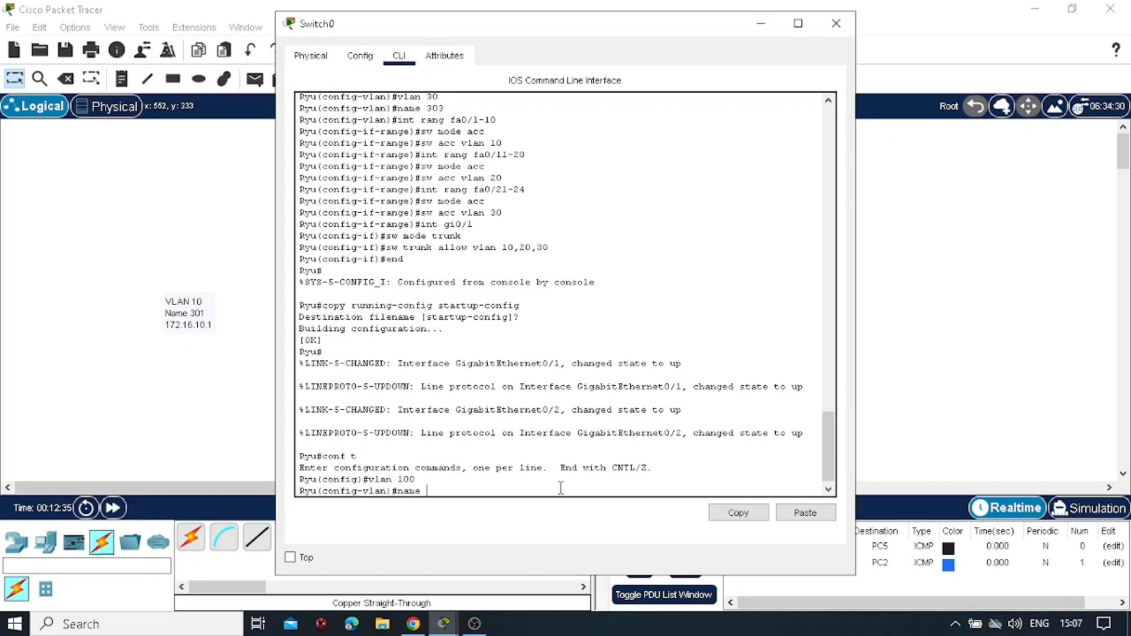
pyautogui.write('name 304')
pyautogui.press('Return')
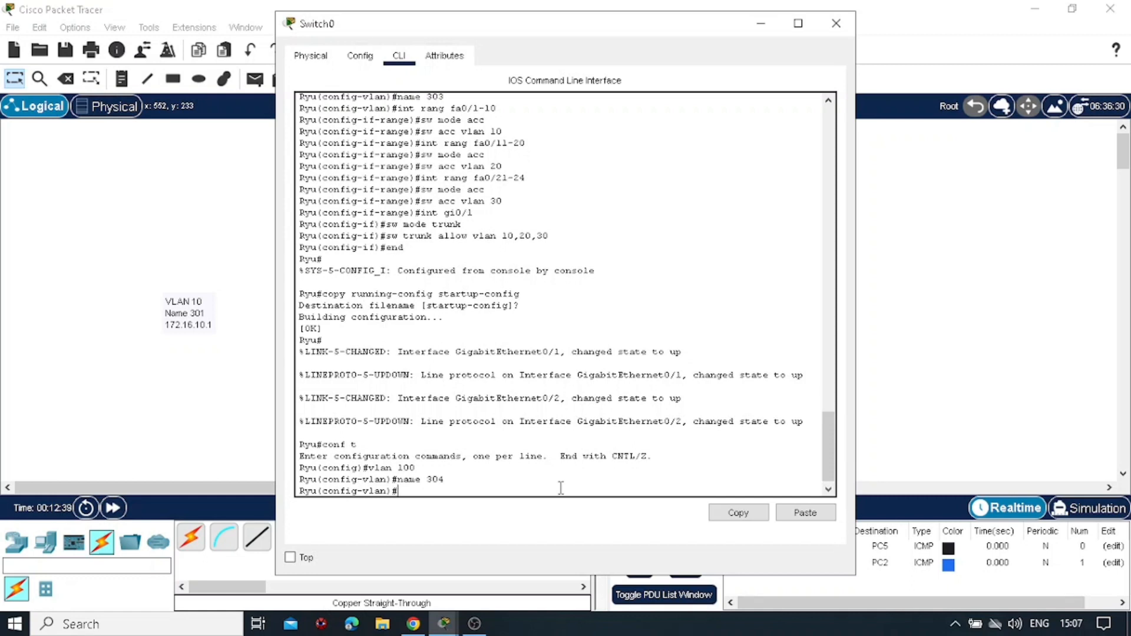
# Set switch interface gi0/2 to access mode in VLAN 100 and check the assignment with show vlan brief
pyautogui.write('int gi0/2')
pyautogui.press('Return')
pyautogui.write('sw ')
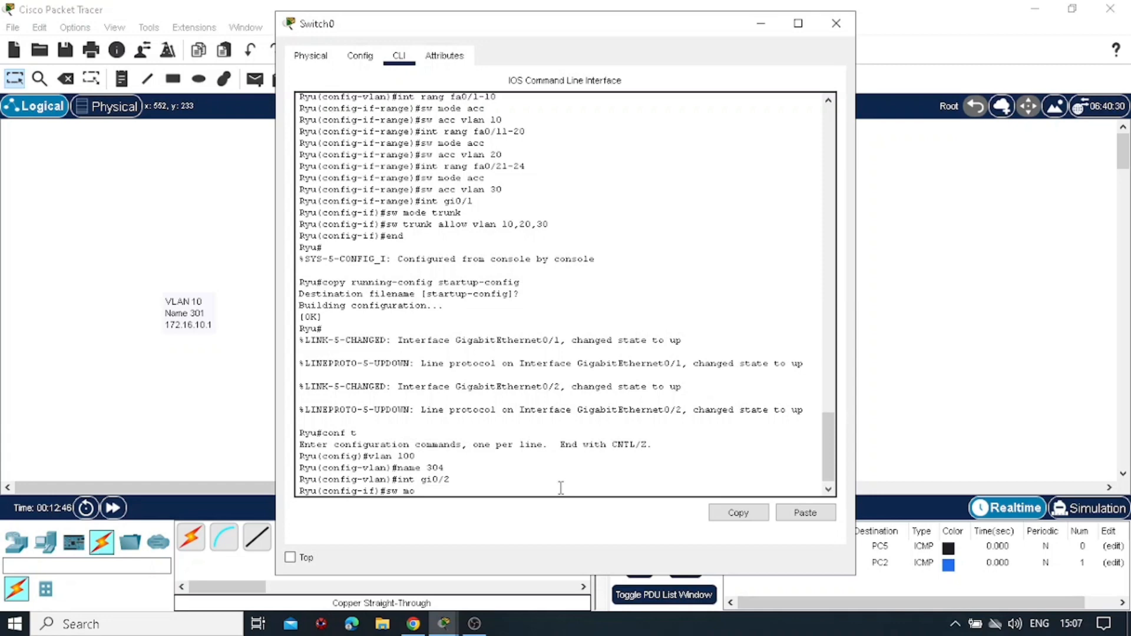
pyautogui.write('mod acc')
pyautogui.press('Return')
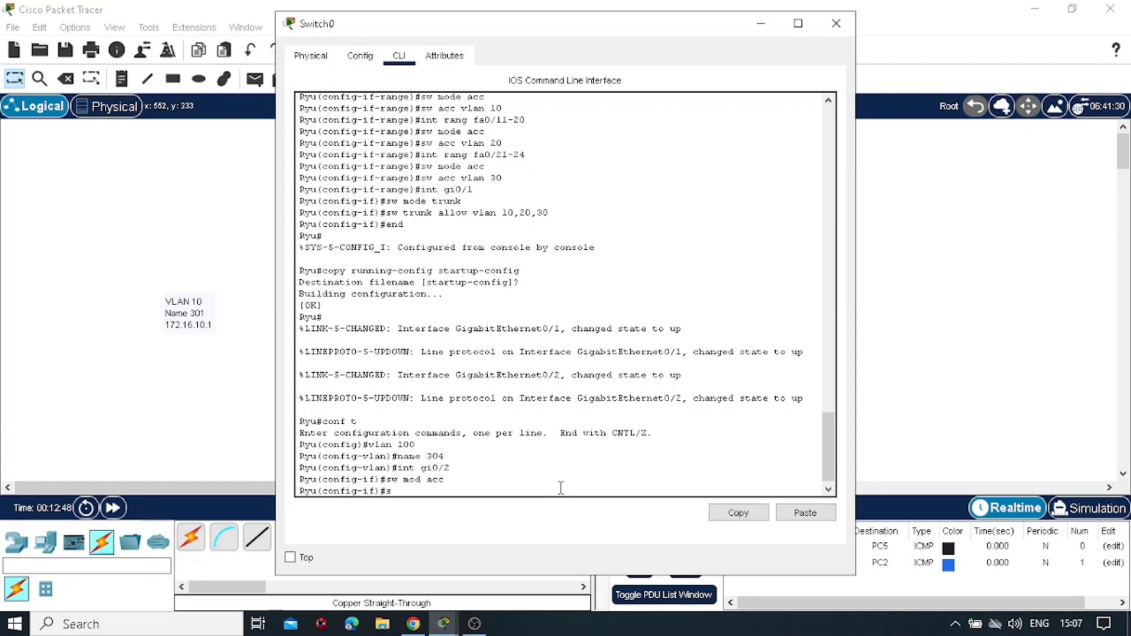
pyautogui.write('sw acc vlan 100')
pyautogui.press('Return')
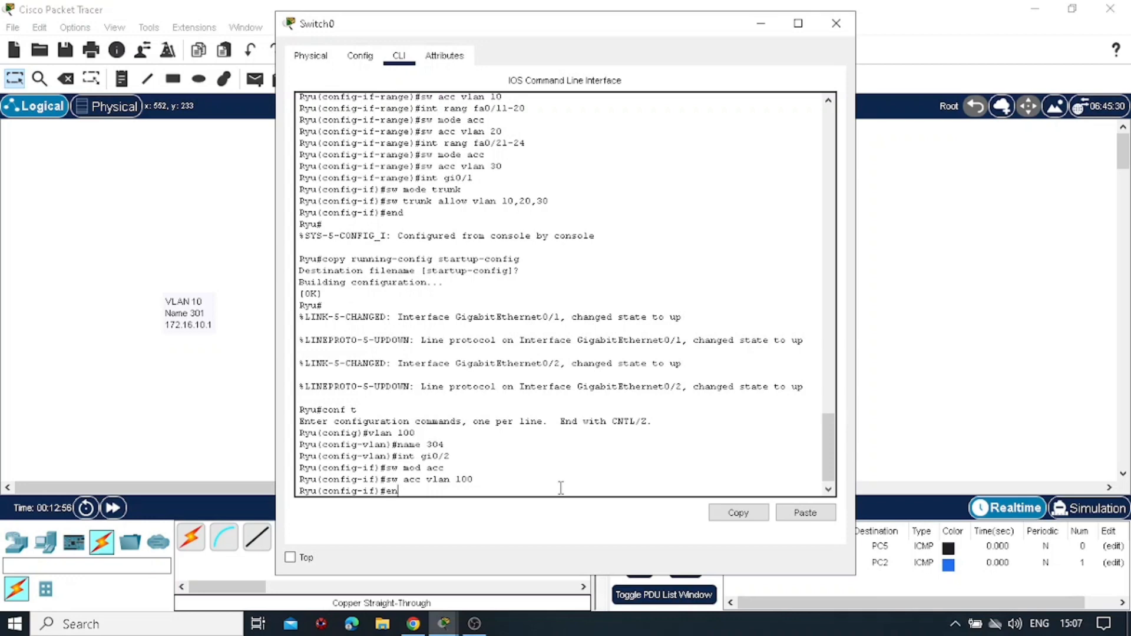
pyautogui.write('en')
pyautogui.press('BackSpace')
pyautogui.write('nd')
pyautogui.press('Return')
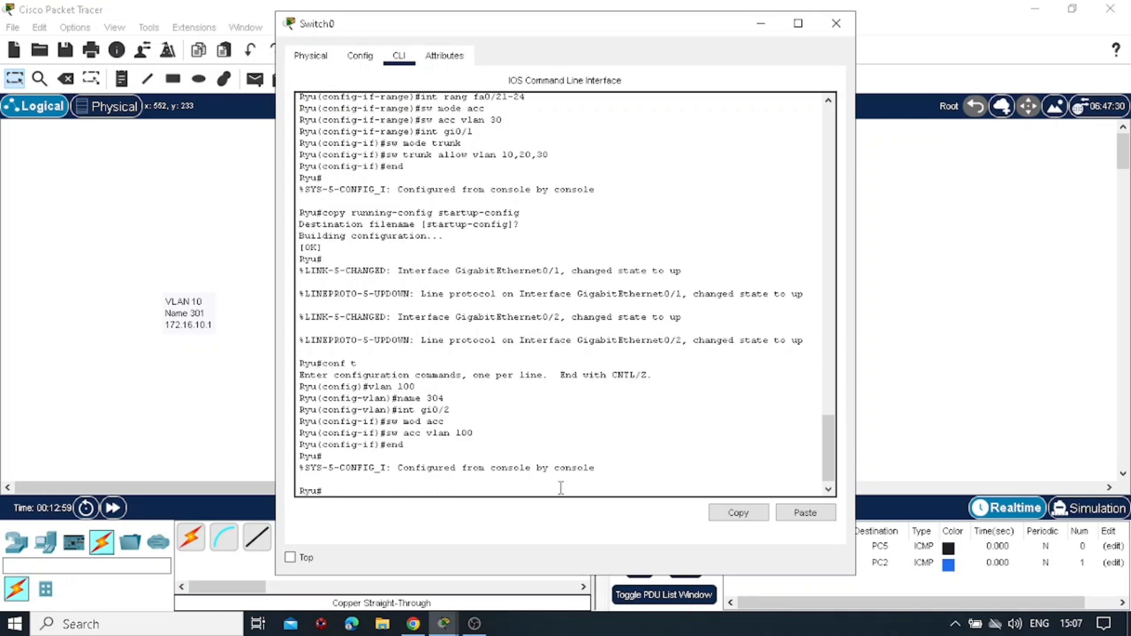
pyautogui.write('show vlan brief')
pyautogui.press('Return')
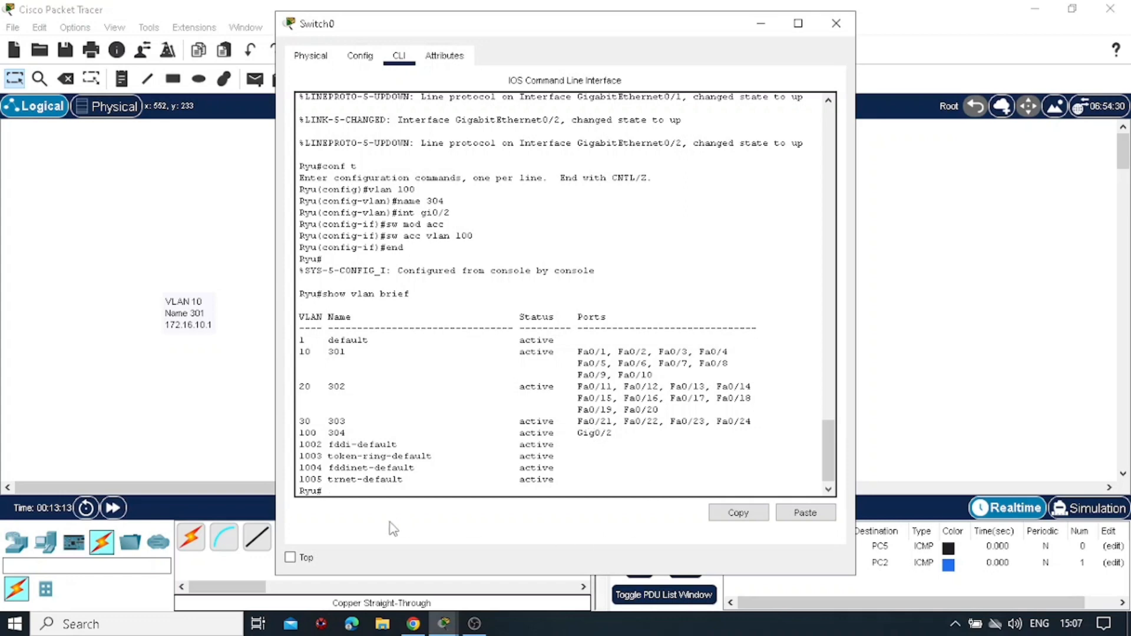
# On the switch, allow VLANs 10, 20, 30 and 100 on the trunk interface gi0/1
pyautogui.write('conf t')
pyautogui.press('Return')
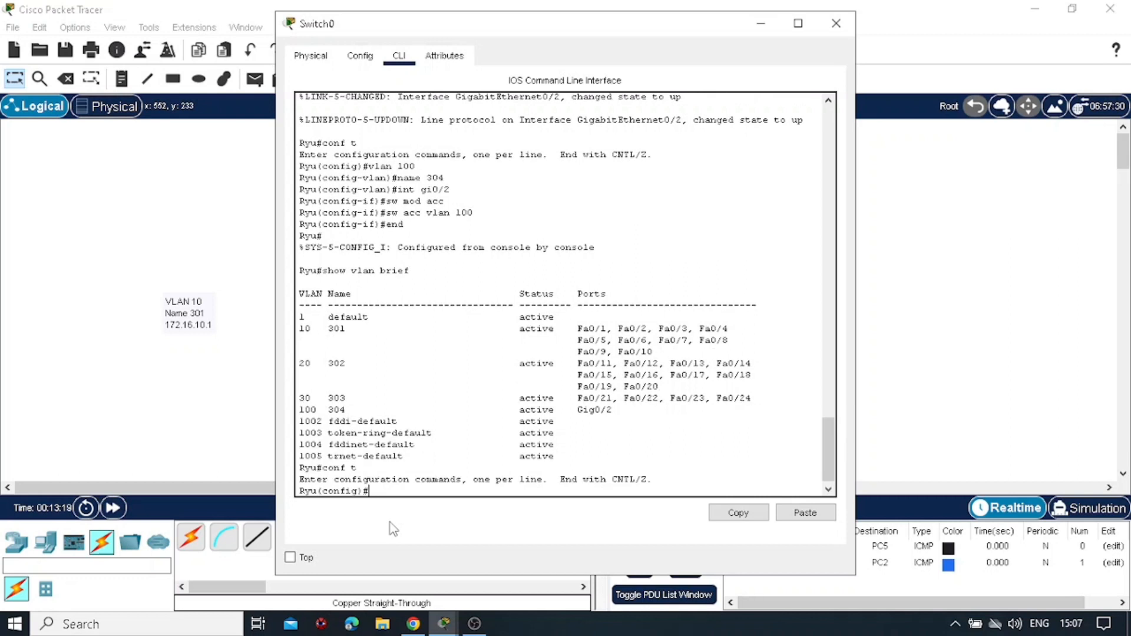
pyautogui.write('gi')
pyautogui.write('int')
pyautogui.write('gi0/1')
pyautogui.press('Return')
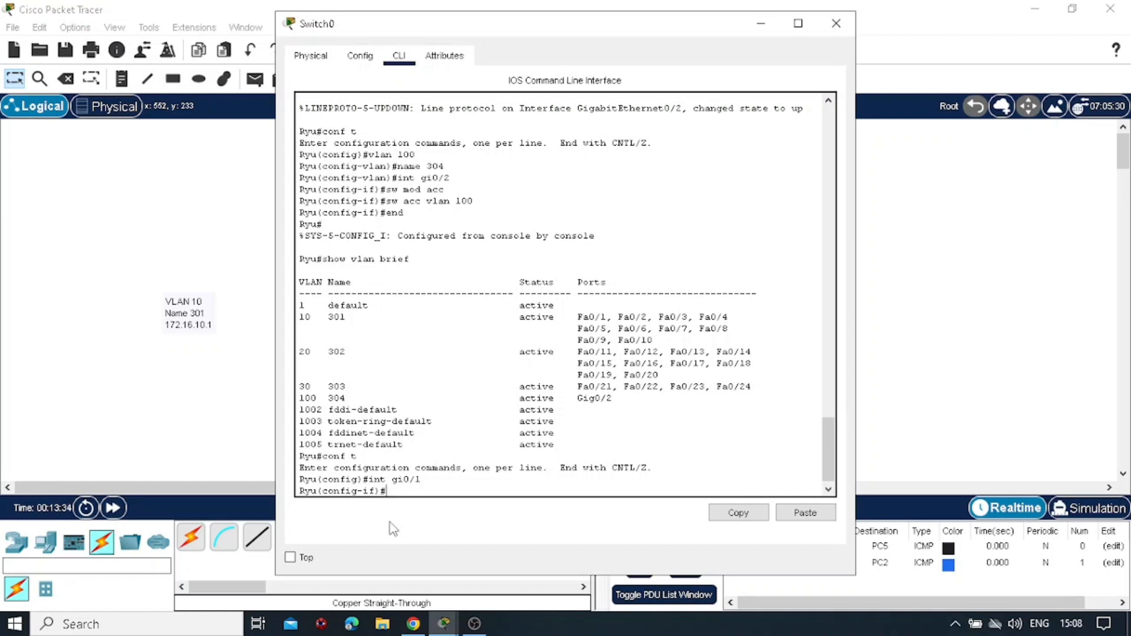
pyautogui.scroll(10, 501, 265)
pyautogui.scroll(-10, 502, 267)
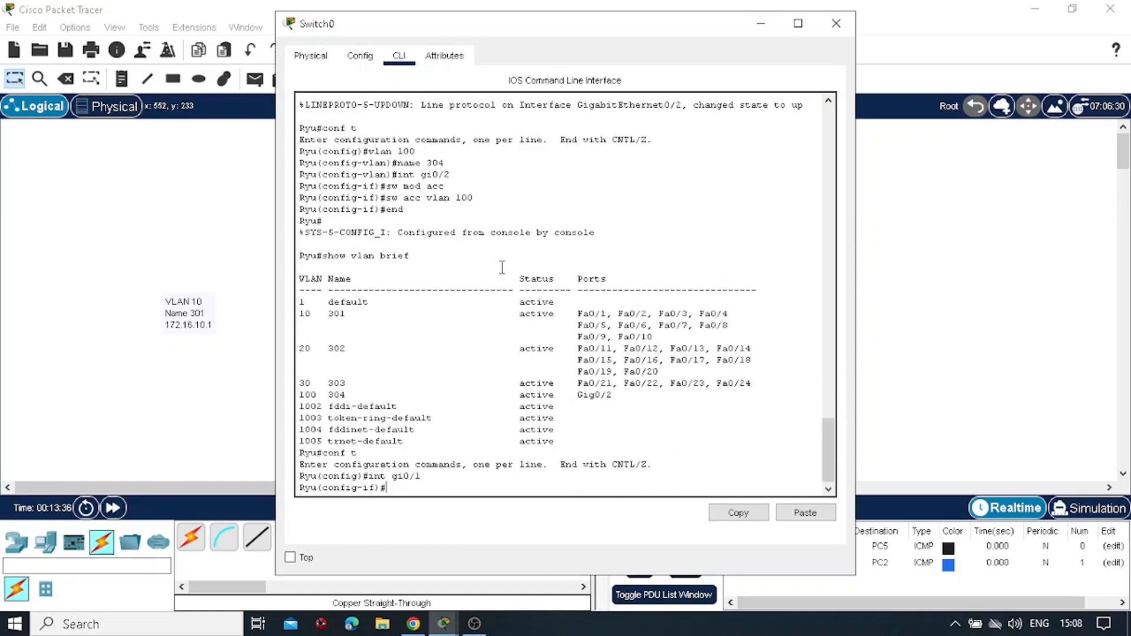
pyautogui.write('sw trunk a')
pyautogui.press('BackSpace')
pyautogui.write('llowed vla')
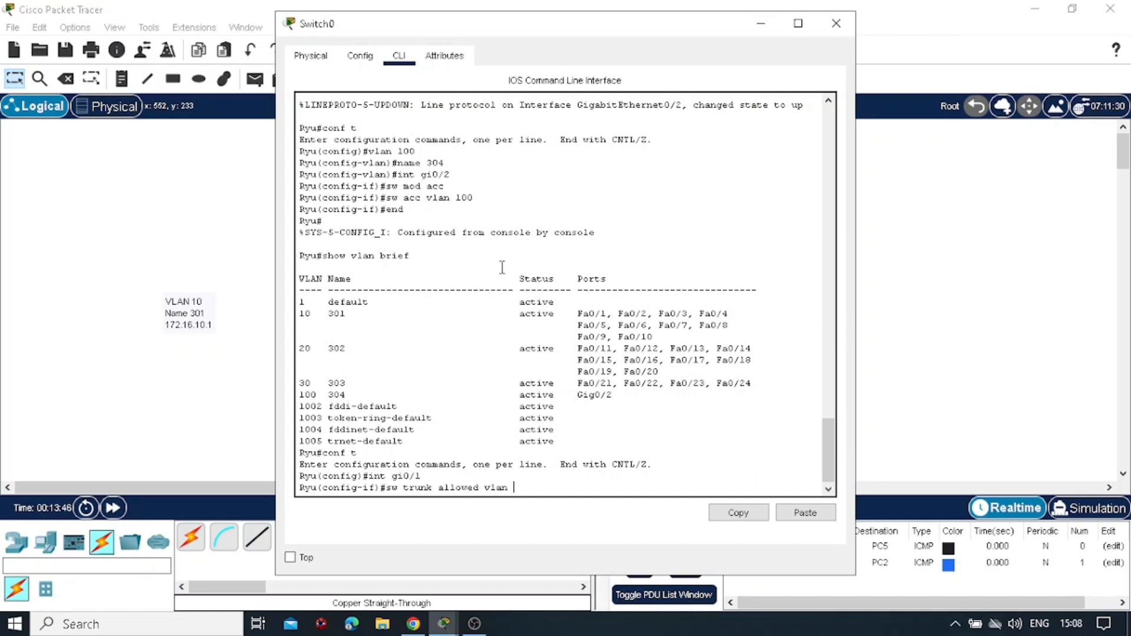
pyautogui.write('n ')
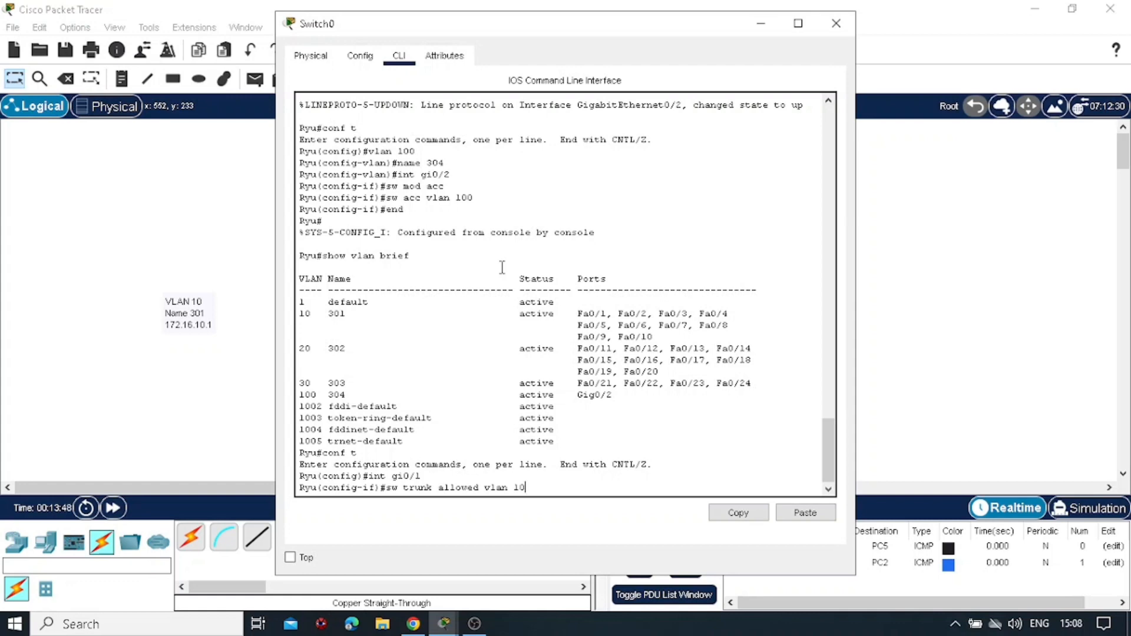
pyautogui.write('10,20,30,100')
pyautogui.press('Return')
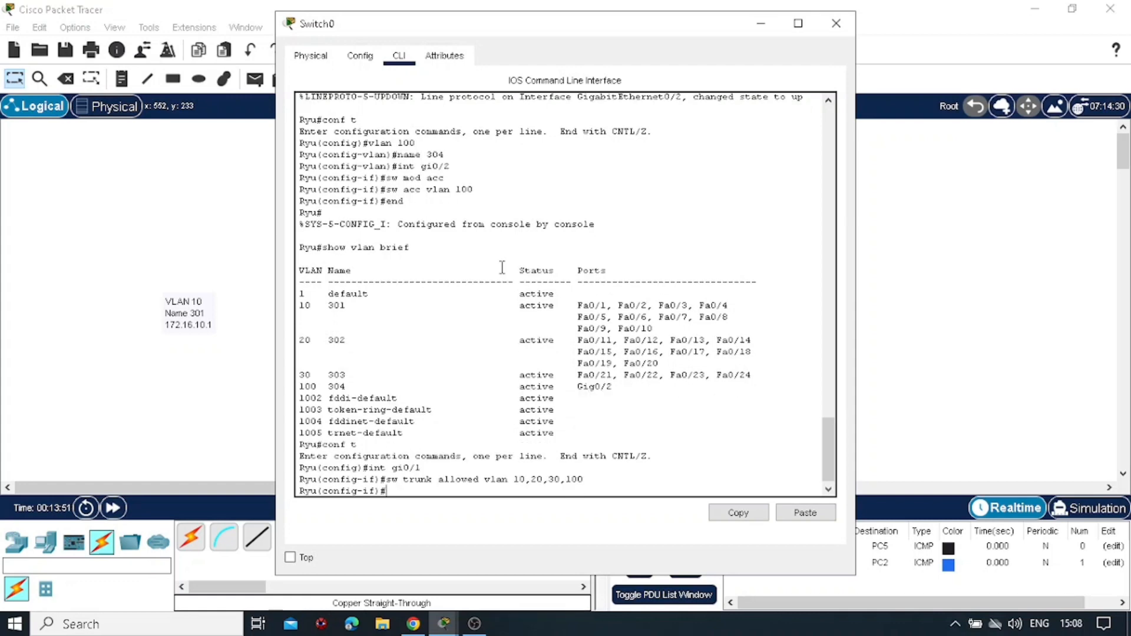
# Check the port mode and VLAN settings of the switch's GigabitEthernet0/2 and GigabitEthernet0/1, and close the switch window
pyautogui.click(360, 58)
pyautogui.scroll(-4, 350, 289)
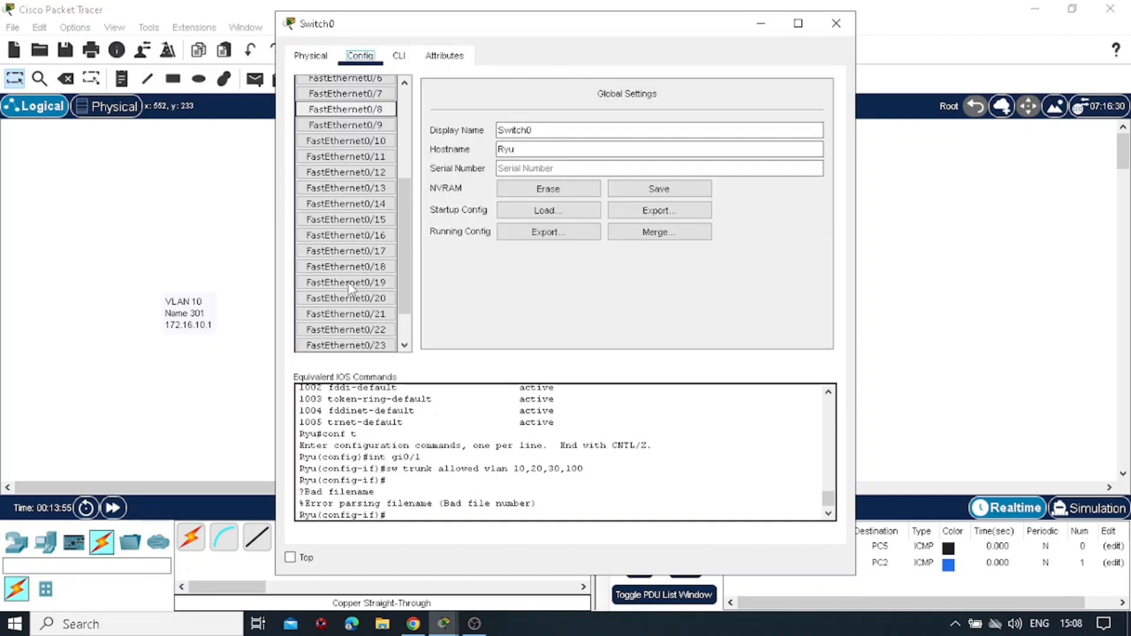
pyautogui.scroll(-2, 349, 288)
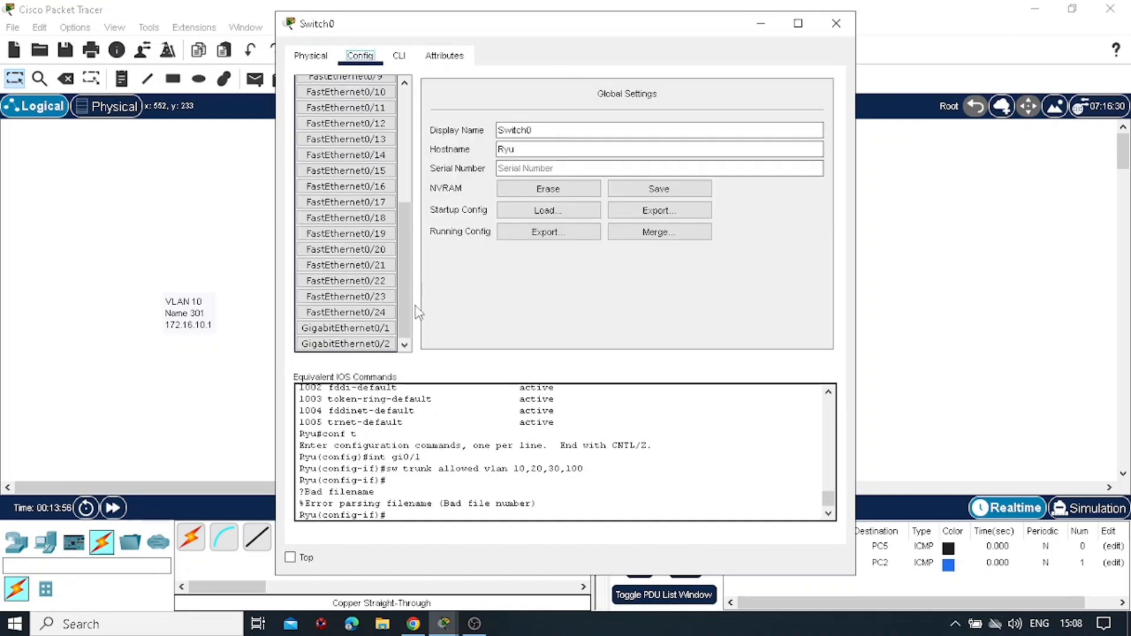
pyautogui.click(382, 342)
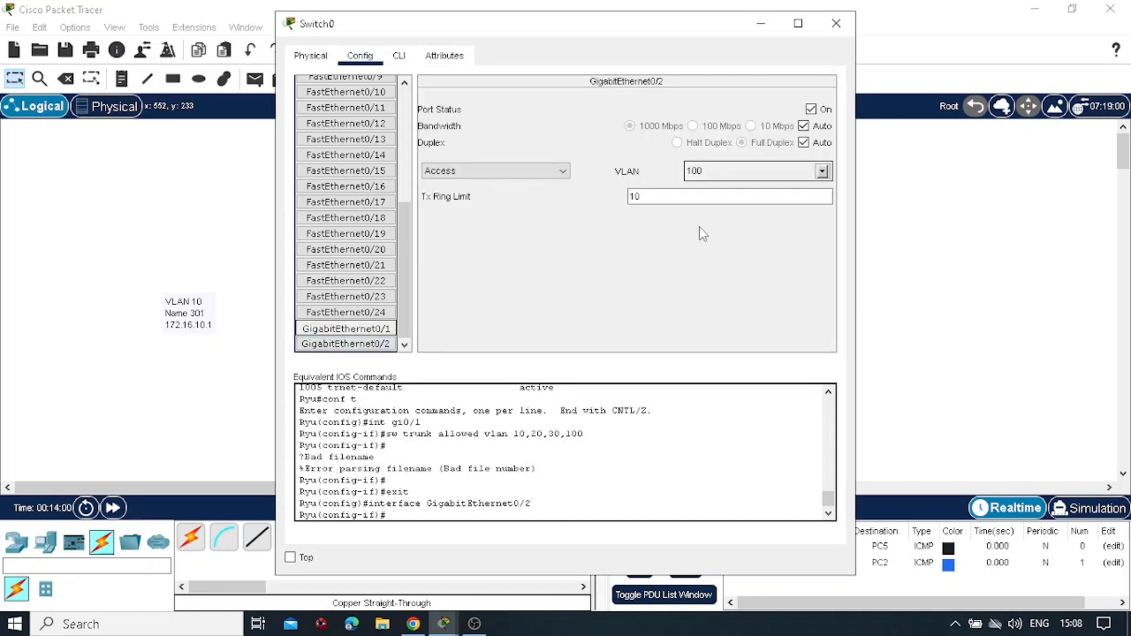
pyautogui.press('Up')
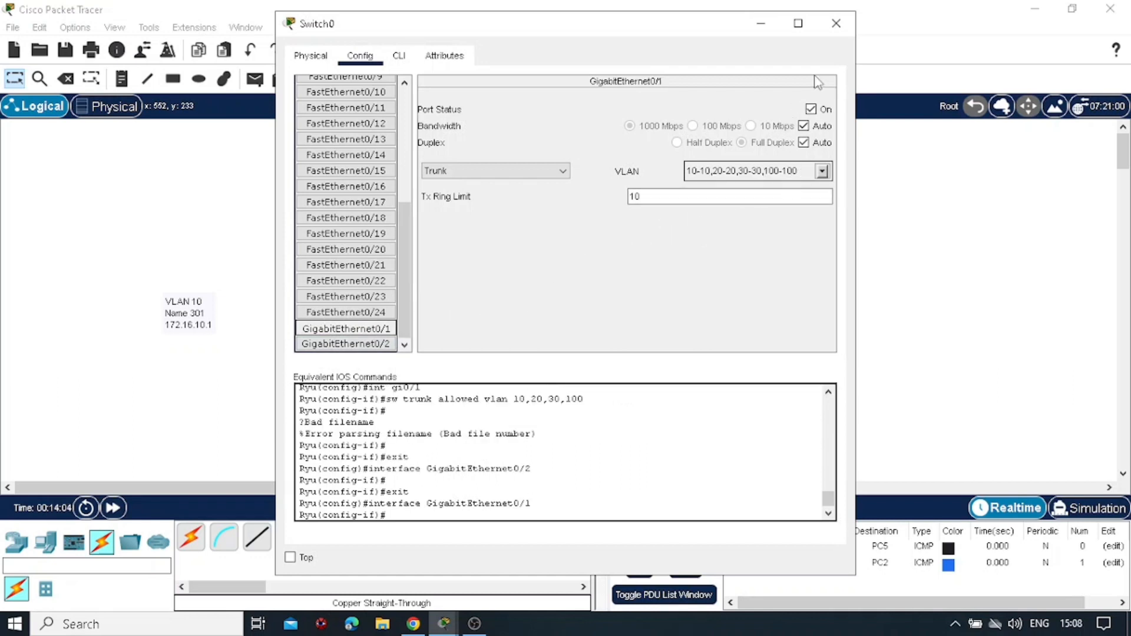
pyautogui.click(836, 24)
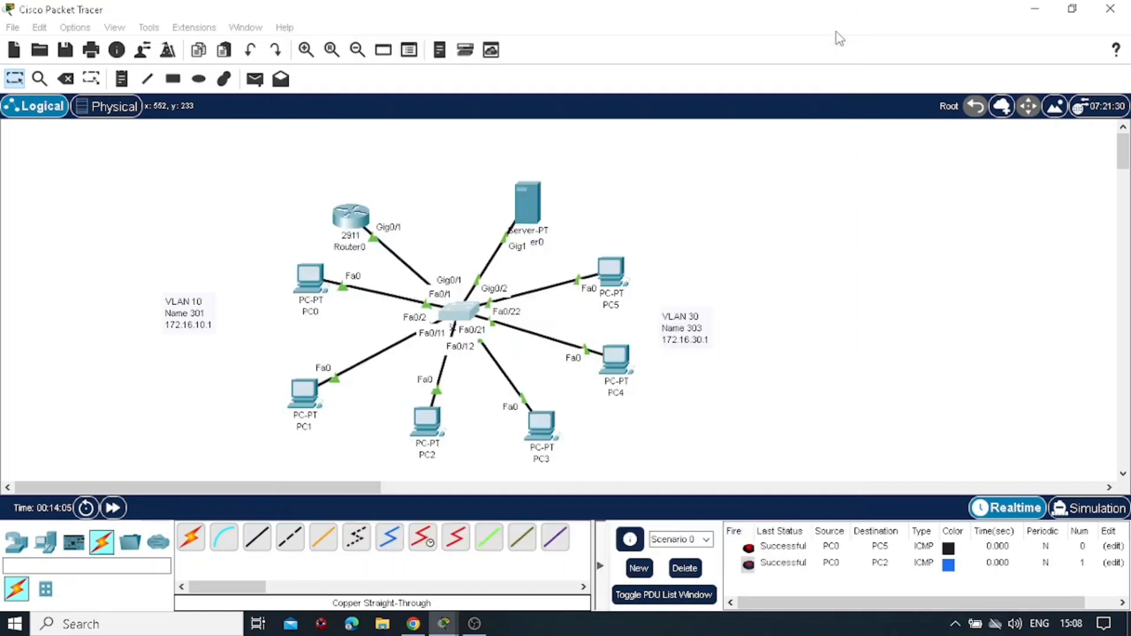
# On Router0, create subinterface gi0/1.100 with dot1q encapsulation for VLAN 100
pyautogui.click(351, 218)
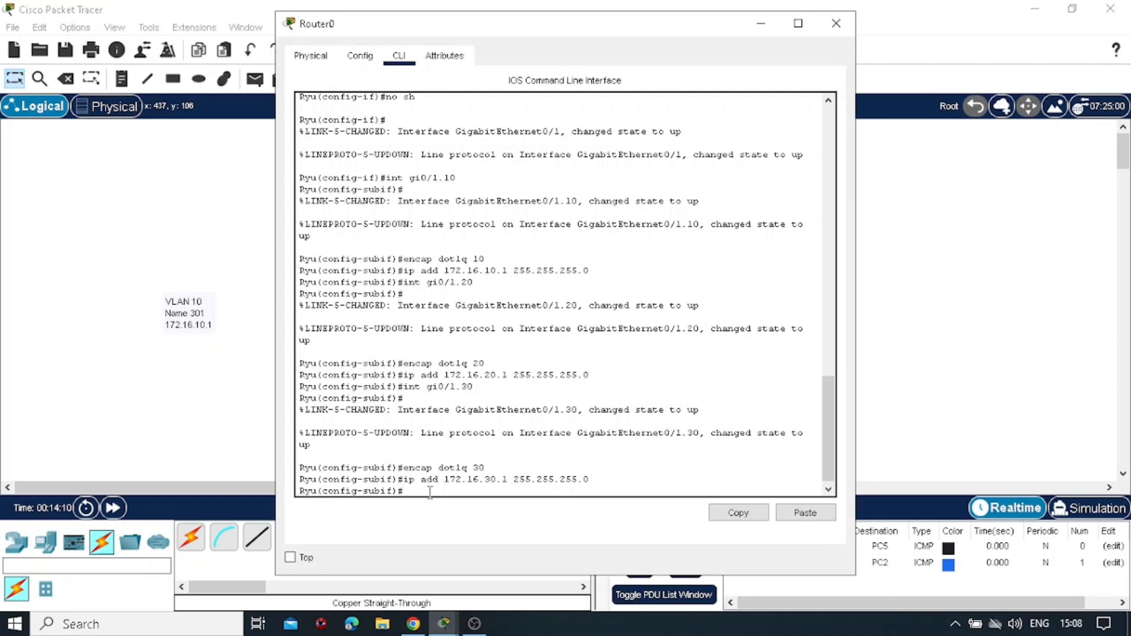
pyautogui.press('Up')
pyautogui.press('Up')
pyautogui.press('Up')
pyautogui.write('10')
pyautogui.press('Return')
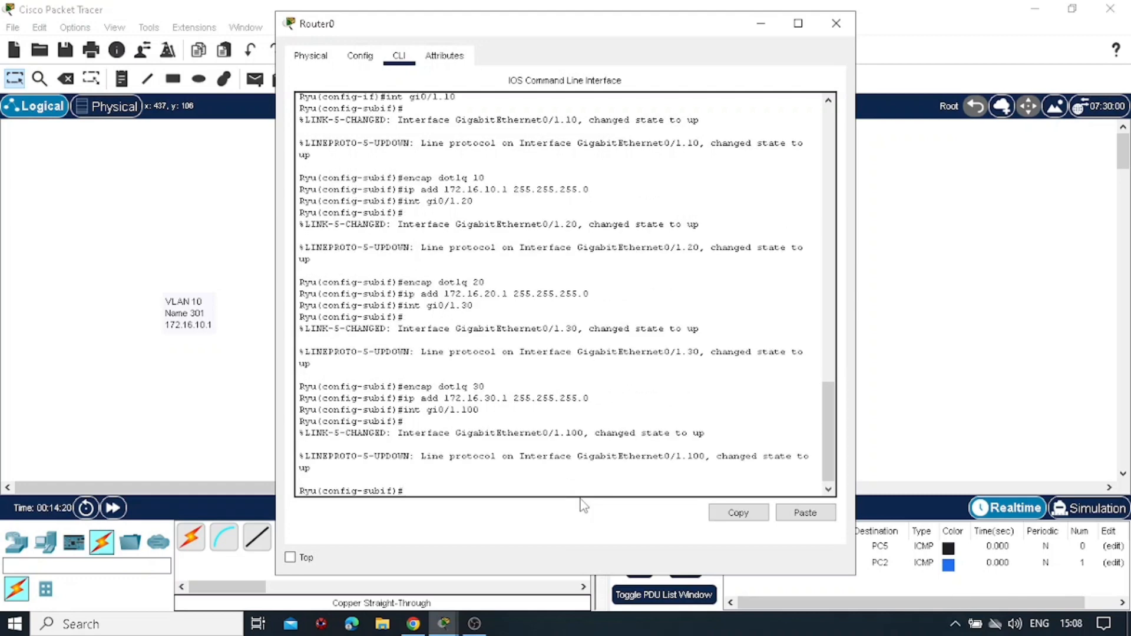
pyautogui.press('Up')
pyautogui.press('Up')
pyautogui.press('Up')
pyautogui.press('Left')
pyautogui.press('BackSpace')
pyautogui.write('1')
pyautogui.press('Return')
# Assign IP address 192.168.100.1 with mask 255.255.255.0 to subinterface gi0/1.100 and close the router window
pyautogui.press('Up')
pyautogui.press('Up')
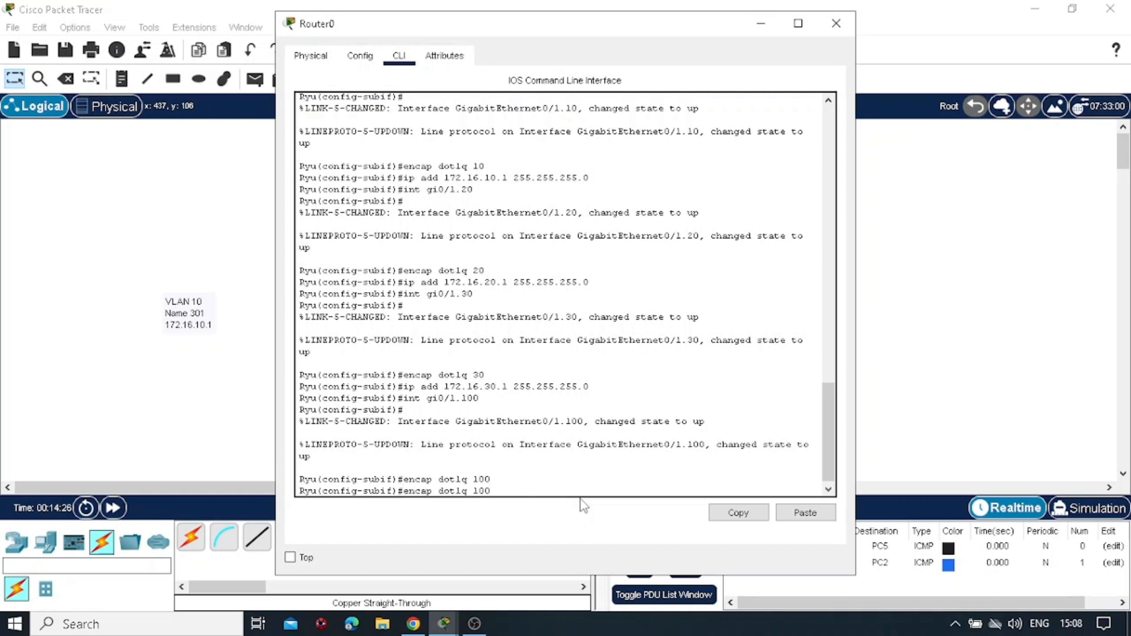
pyautogui.press('Up')
pyautogui.press('Left')
pyautogui.press('Left')
pyautogui.press('Left')
pyautogui.press('Left')
pyautogui.press('Left')
pyautogui.press('Left')
pyautogui.press('Left')
pyautogui.press('Left')
pyautogui.press('Left')
pyautogui.press('Left')
pyautogui.press('Left')
pyautogui.press('Left')
pyautogui.press('Left')
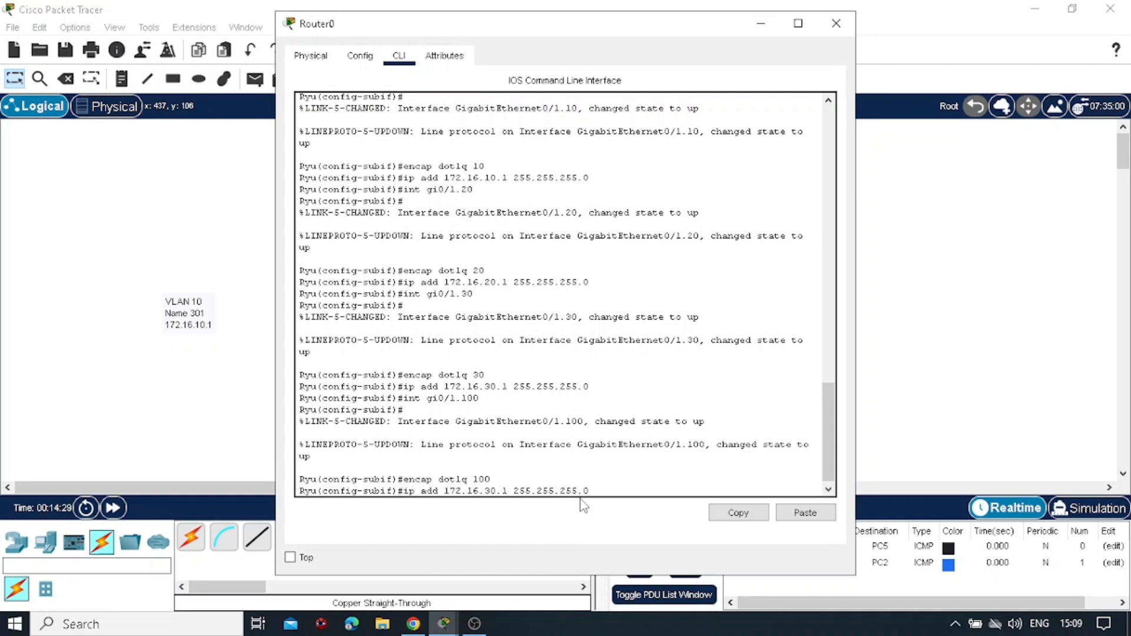
pyautogui.press('Left')
pyautogui.press('Left')
pyautogui.press('Left')
pyautogui.press('BackSpace')
pyautogui.press('BackSpace')
pyautogui.press('BackSpace')
pyautogui.press('BackSpace')
pyautogui.press('BackSpace')
pyautogui.press('BackSpace')
pyautogui.press('BackSpace')
pyautogui.press('BackSpace')
pyautogui.press('BackSpace')
pyautogui.write('192.168.100')
pyautogui.press('Return')
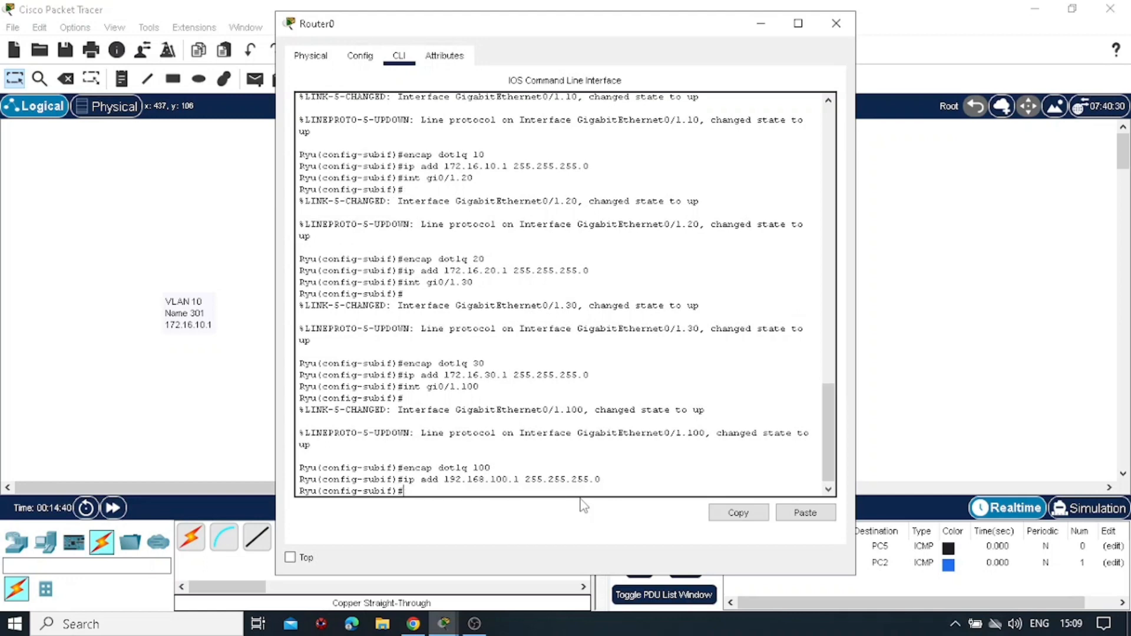
pyautogui.click(840, 33)
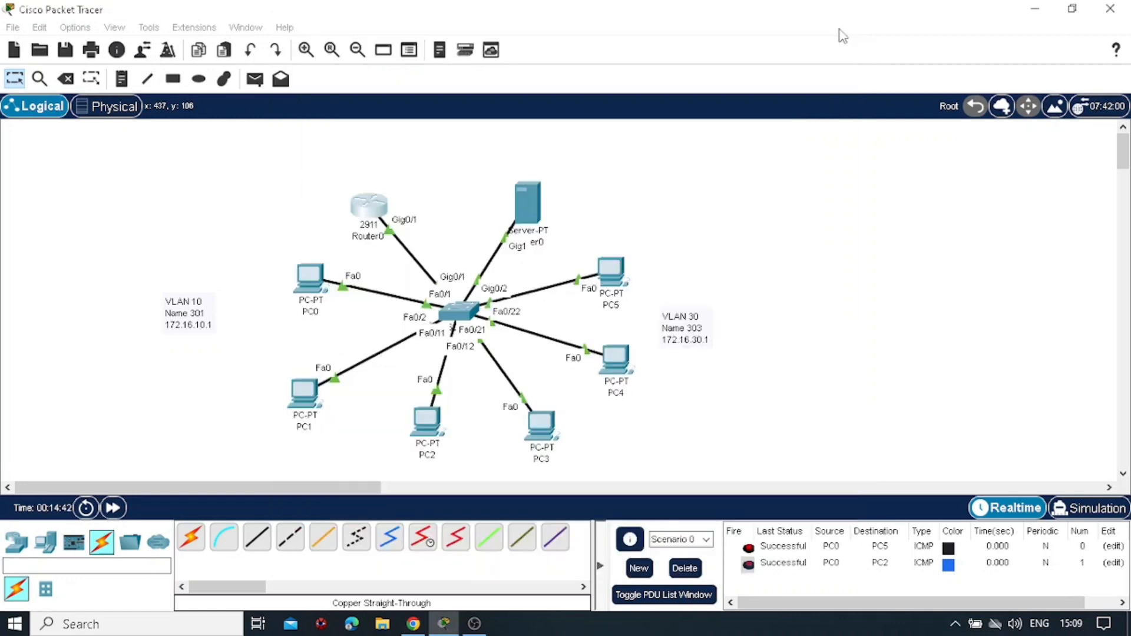
# In Server0's IP configuration, give GigabitEthernet1 the static IPv4 address 192.168.100.100
pyautogui.click(528, 199)
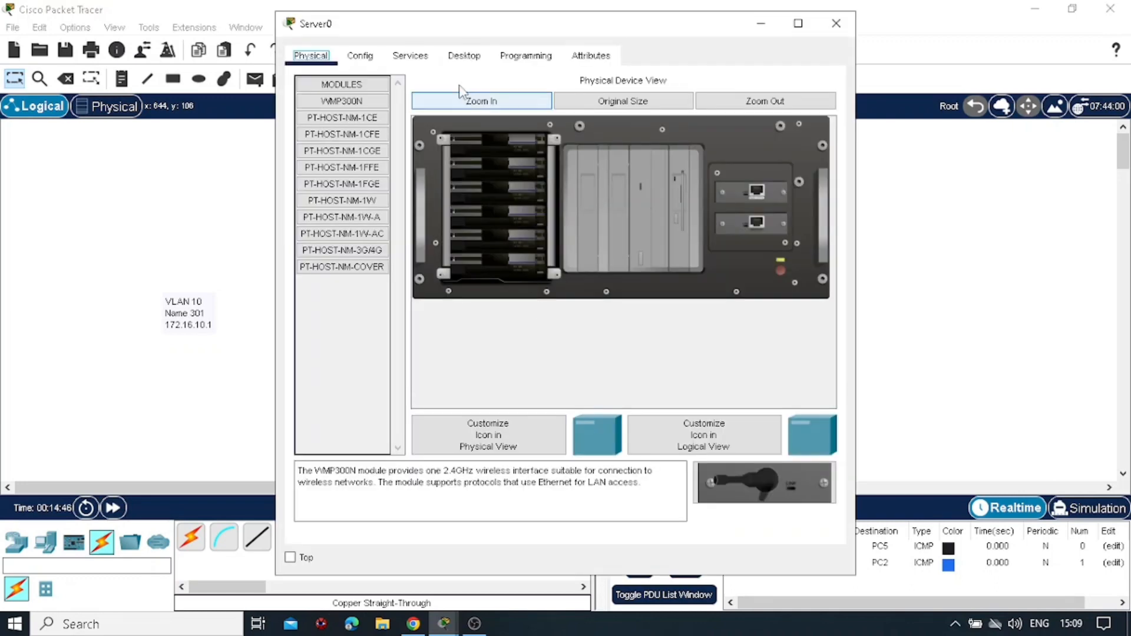
pyautogui.click(452, 59)
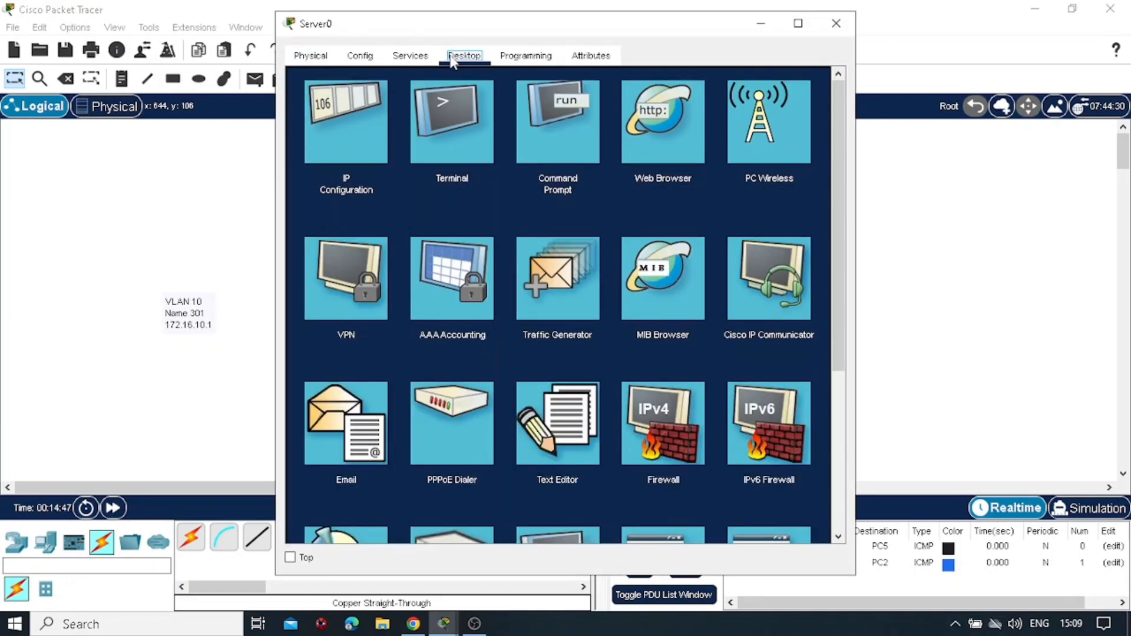
pyautogui.click(335, 131)
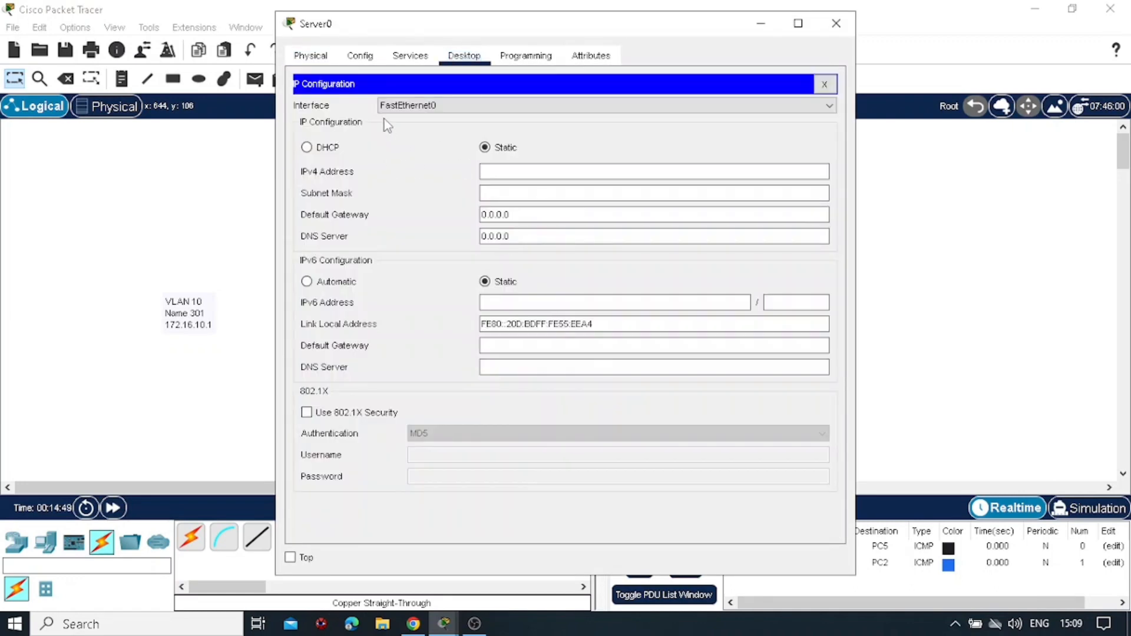
pyautogui.click(606, 108)
pyautogui.click(448, 131)
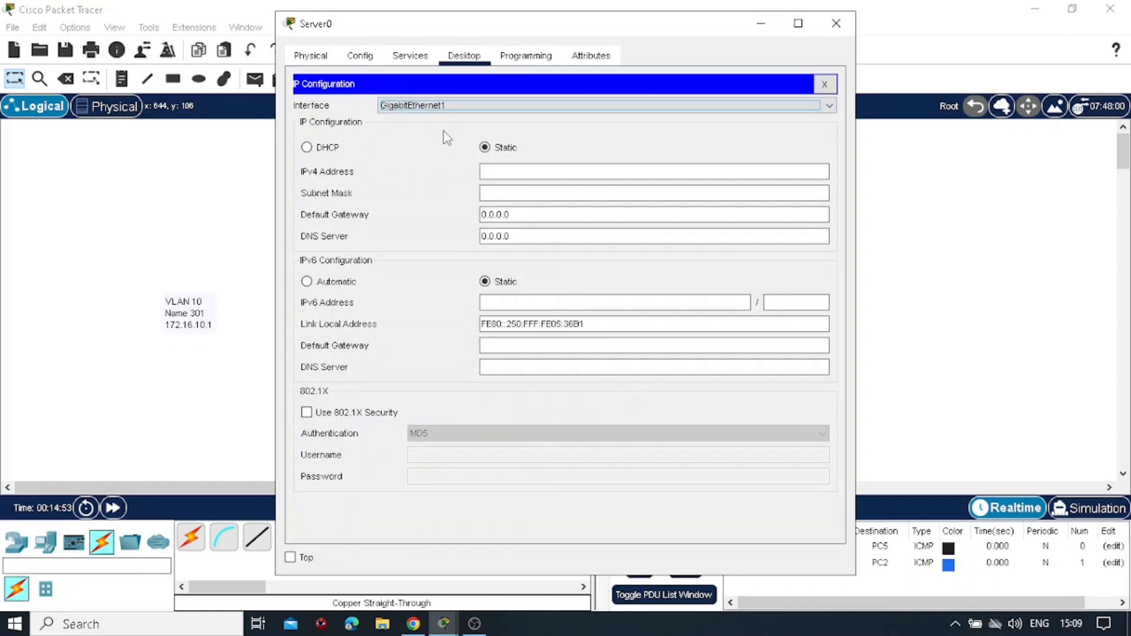
pyautogui.click(523, 173)
pyautogui.write('18')
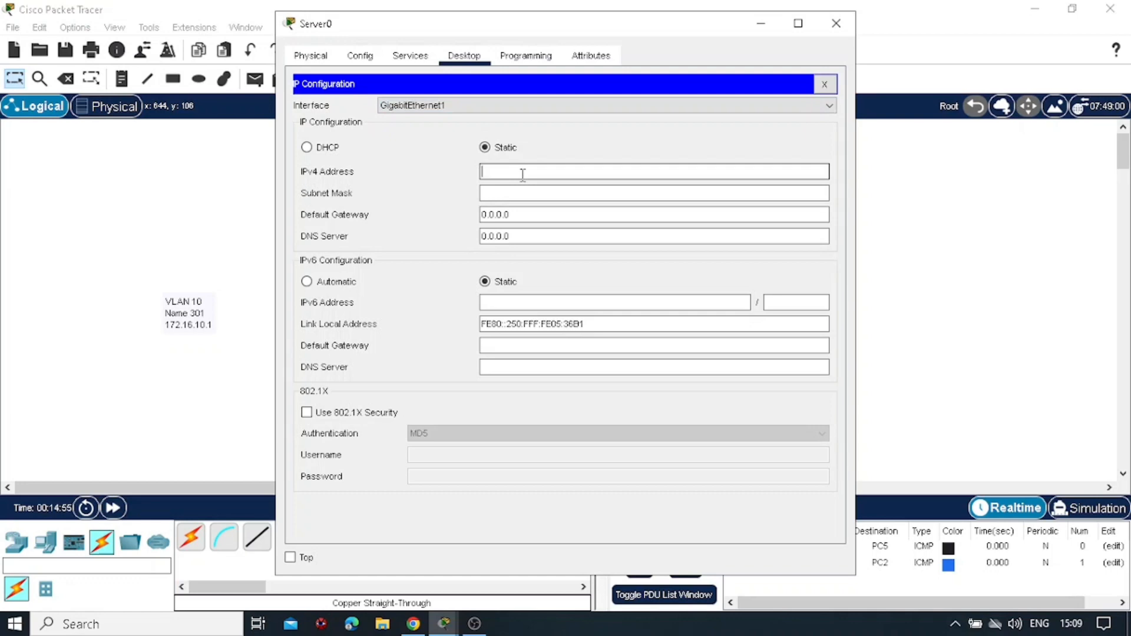
pyautogui.press('BackSpace')
pyautogui.press('BackSpace')
pyautogui.write('92.168.100.100')
# Set Server0's default gateway to 192.168.100.1 with subnet mask 255.255.255.0, and close the server window
pyautogui.moveTo(538, 216); pyautogui.dragTo(446, 224)
pyautogui.write('1')
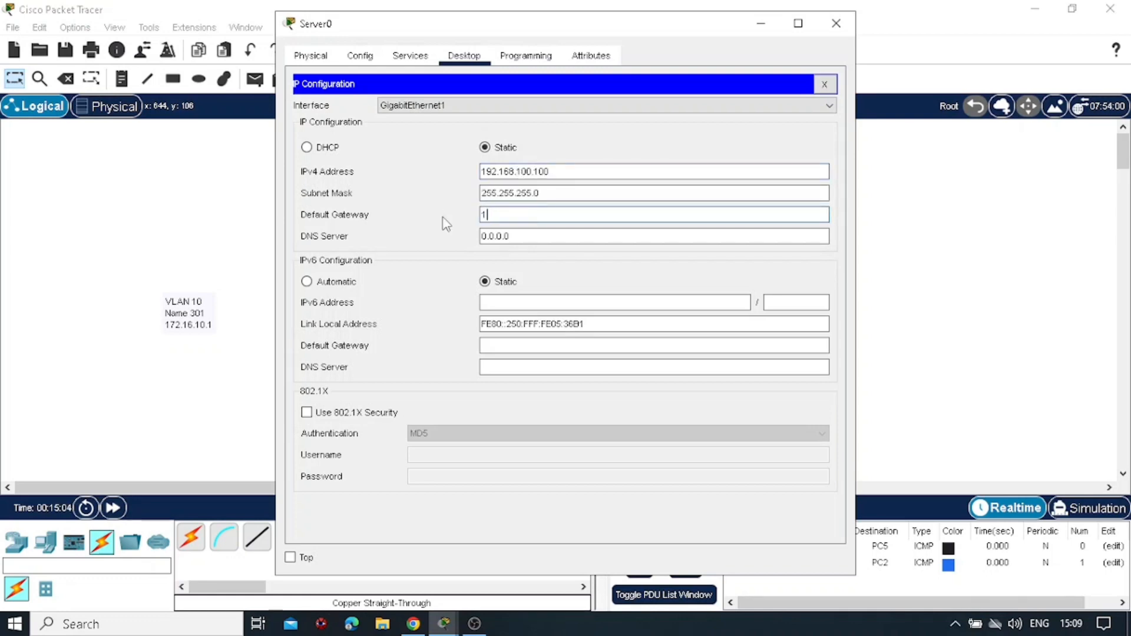
pyautogui.write('92.168.100.1')
pyautogui.press('Return')
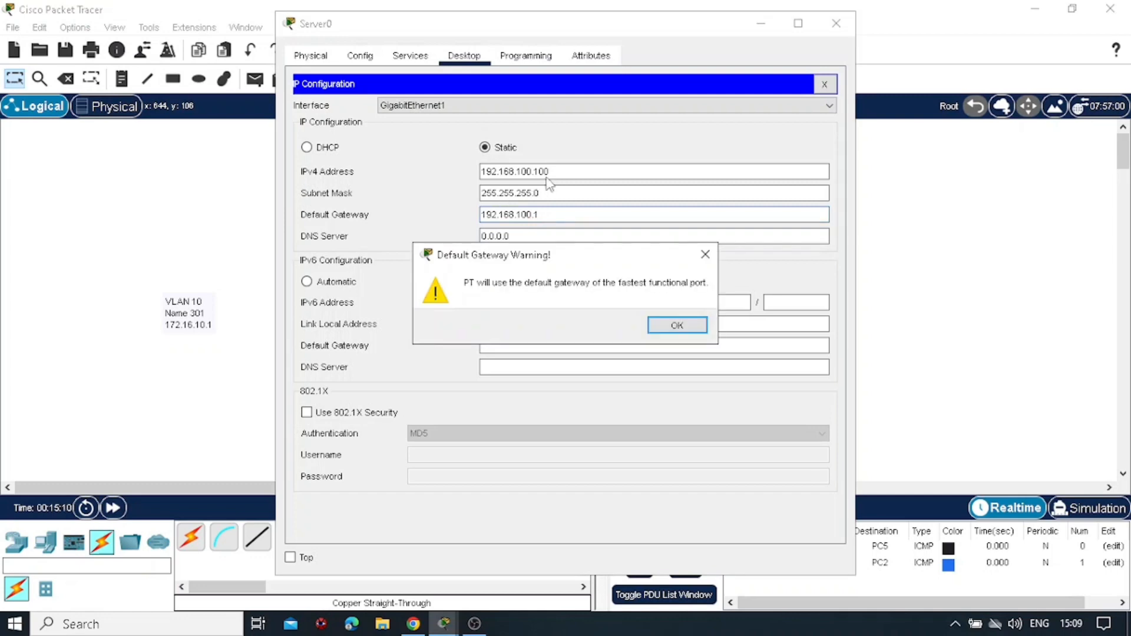
pyautogui.click(677, 326)
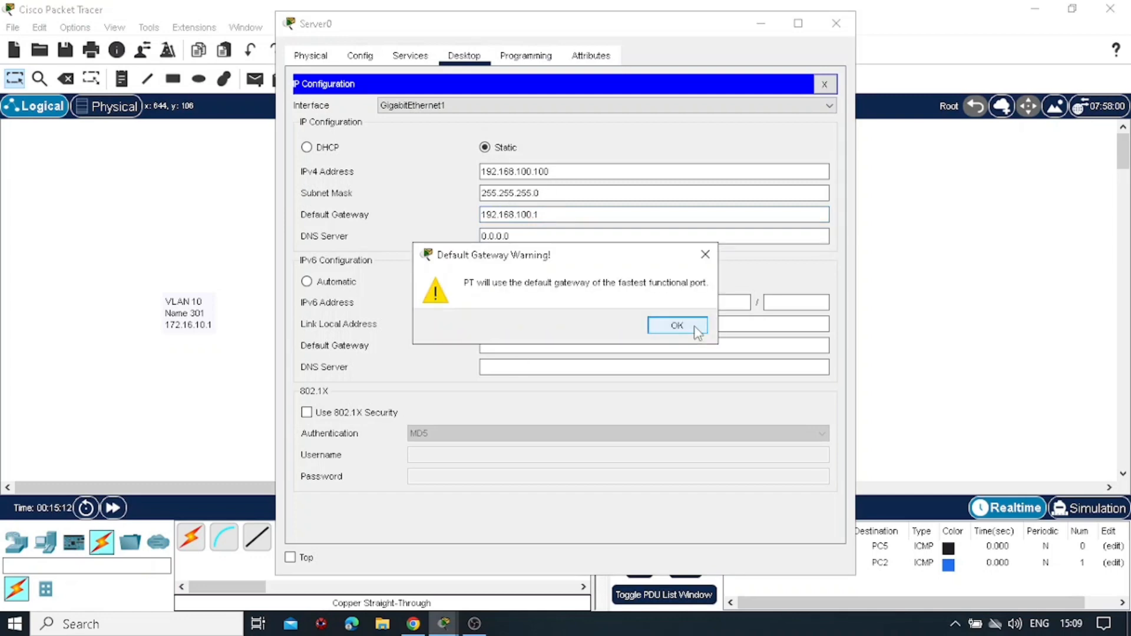
pyautogui.click(836, 24)
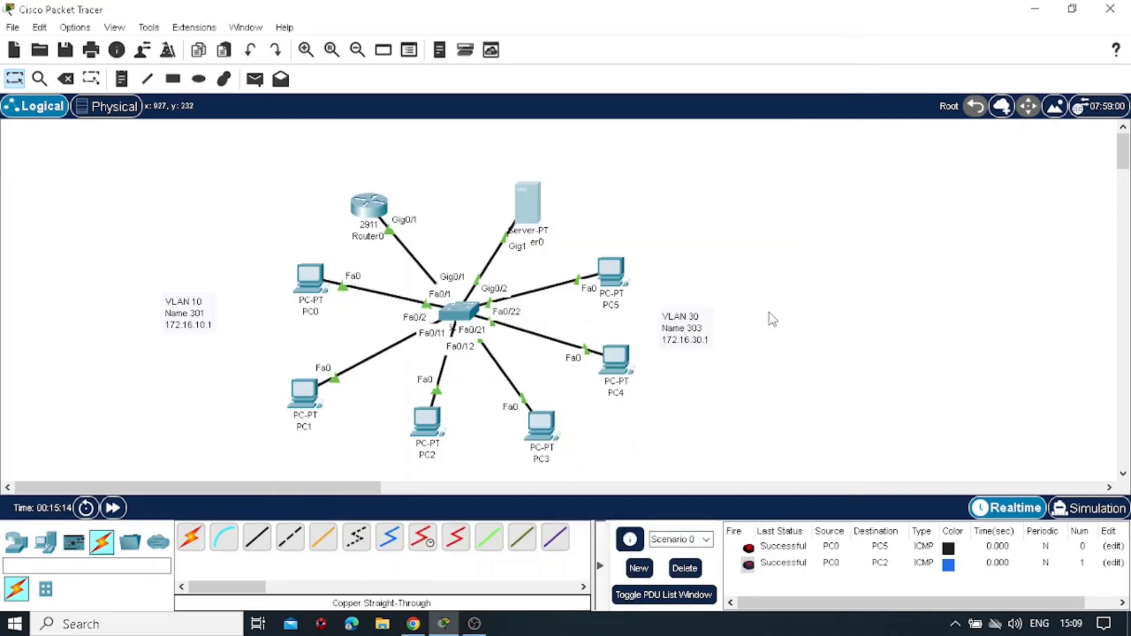
# Test connectivity by sending a simple PDU from Server0 to PC1
pyautogui.scroll(-2, 770, 313)
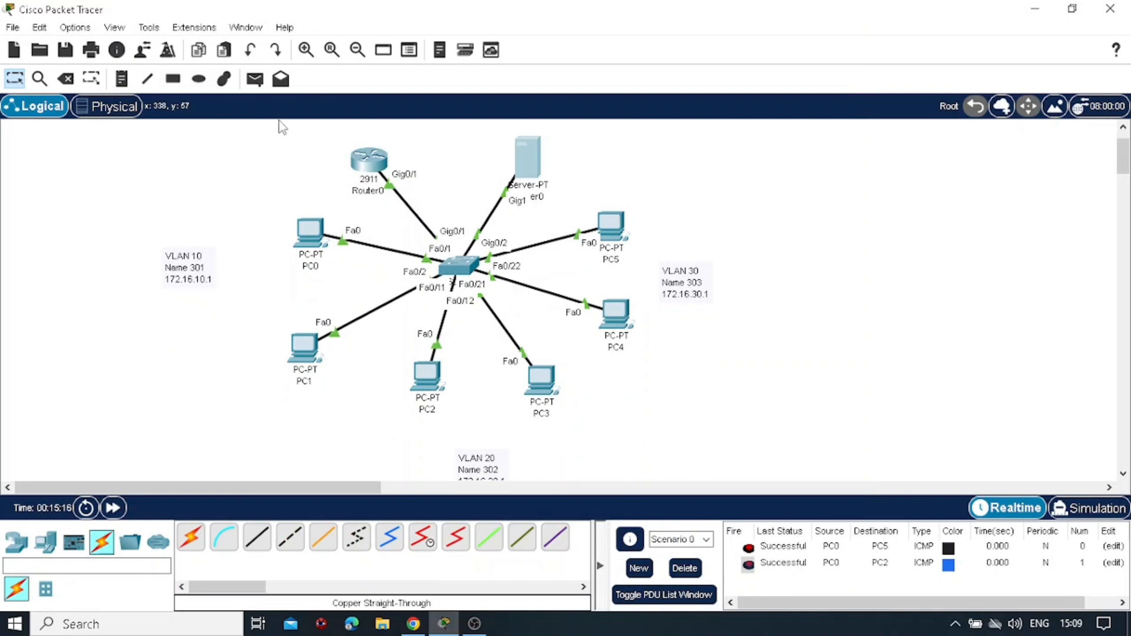
pyautogui.click(256, 80)
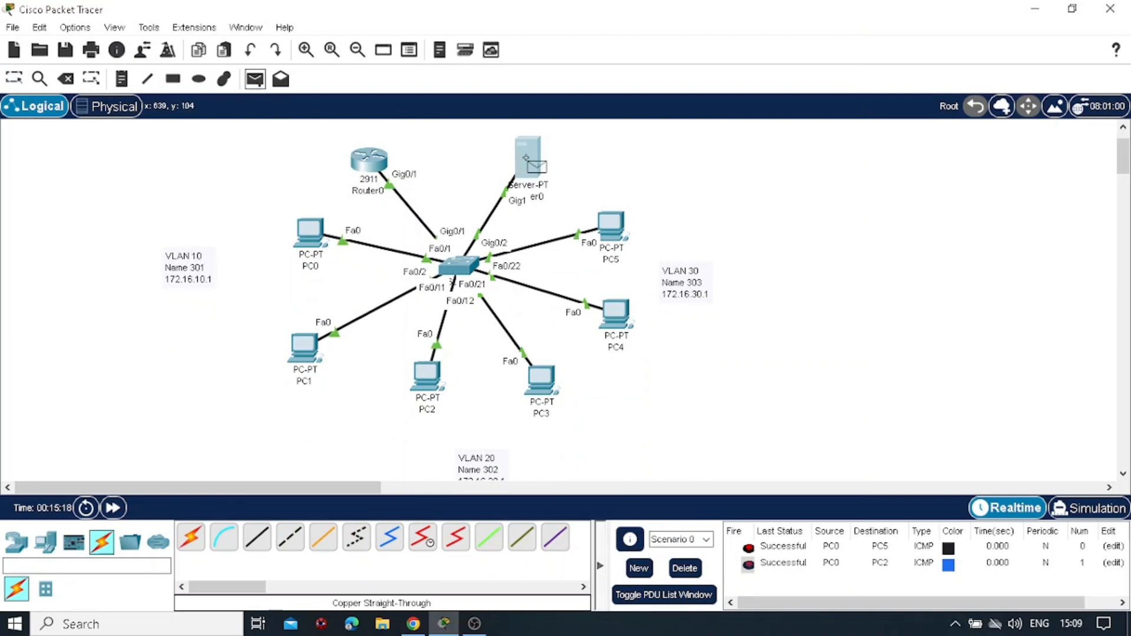
pyautogui.click(526, 160)
pyautogui.click(313, 354)
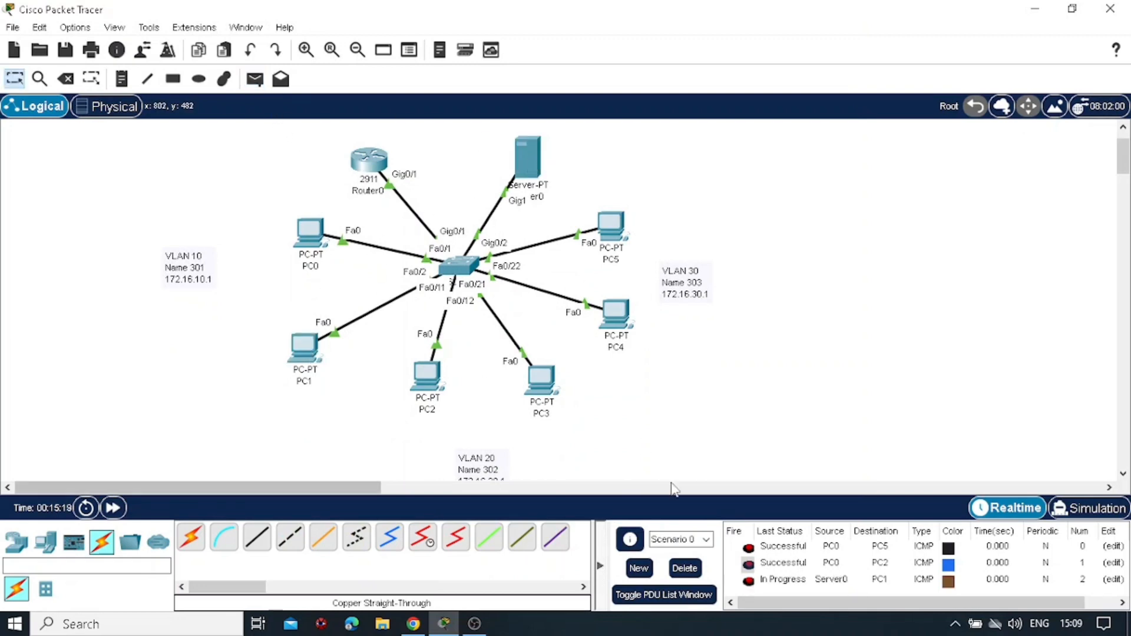
pyautogui.click(750, 583)
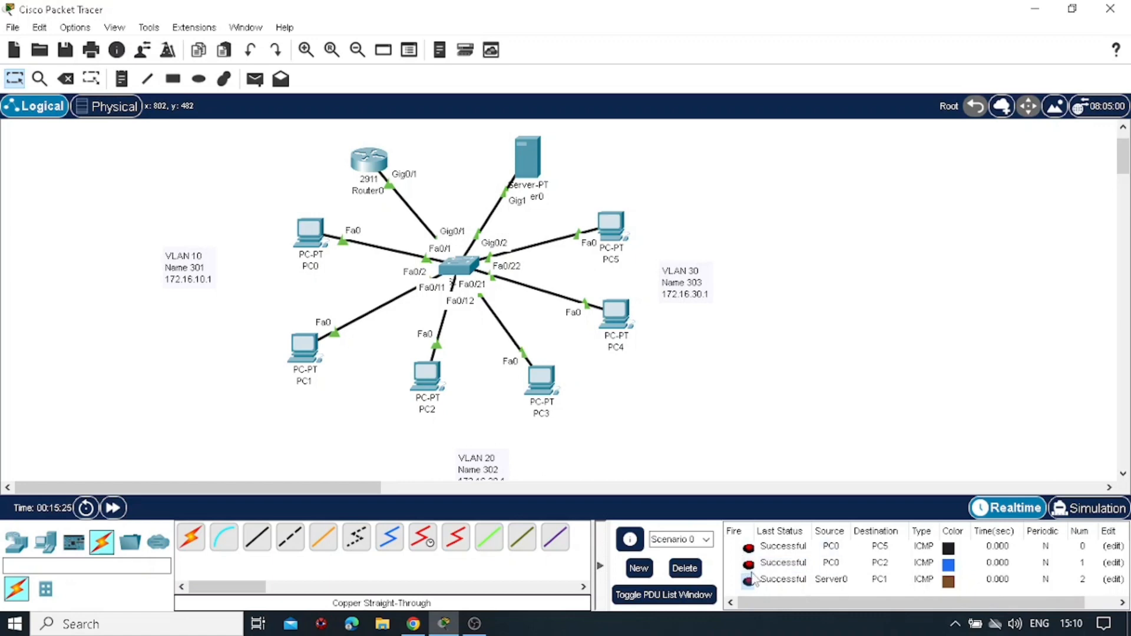
# Send a simple PDU from Server0 to PC0, and delete the scenario with all its test PDUs
pyautogui.scroll(1, 334, 243)
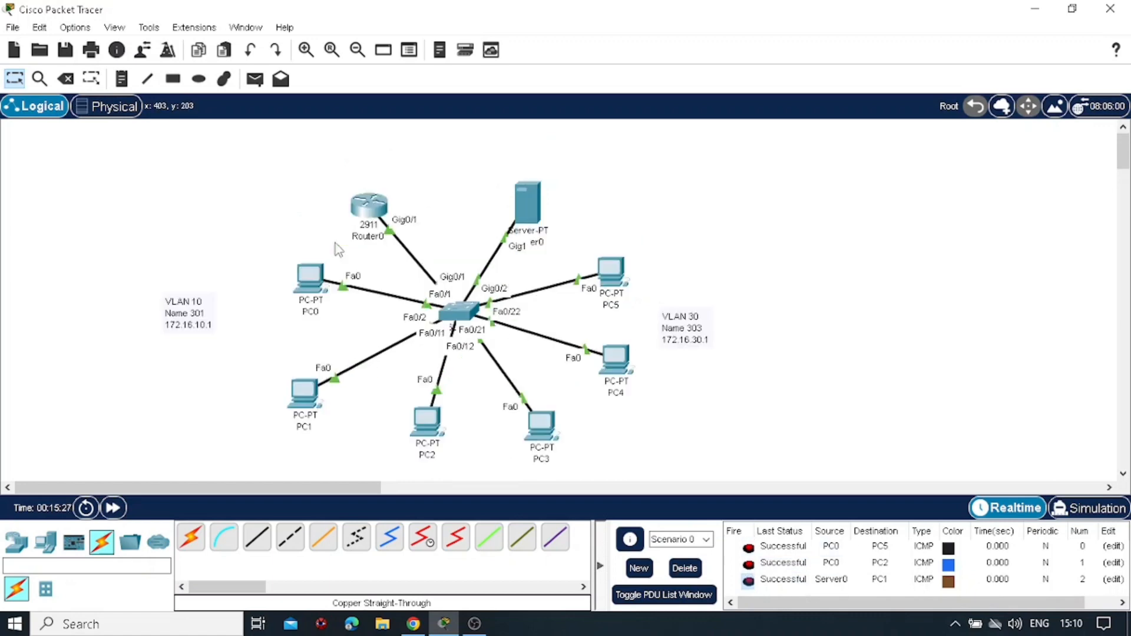
pyautogui.scroll(-2, 335, 243)
pyautogui.scroll(1, 296, 216)
pyautogui.scroll(-1, 295, 216)
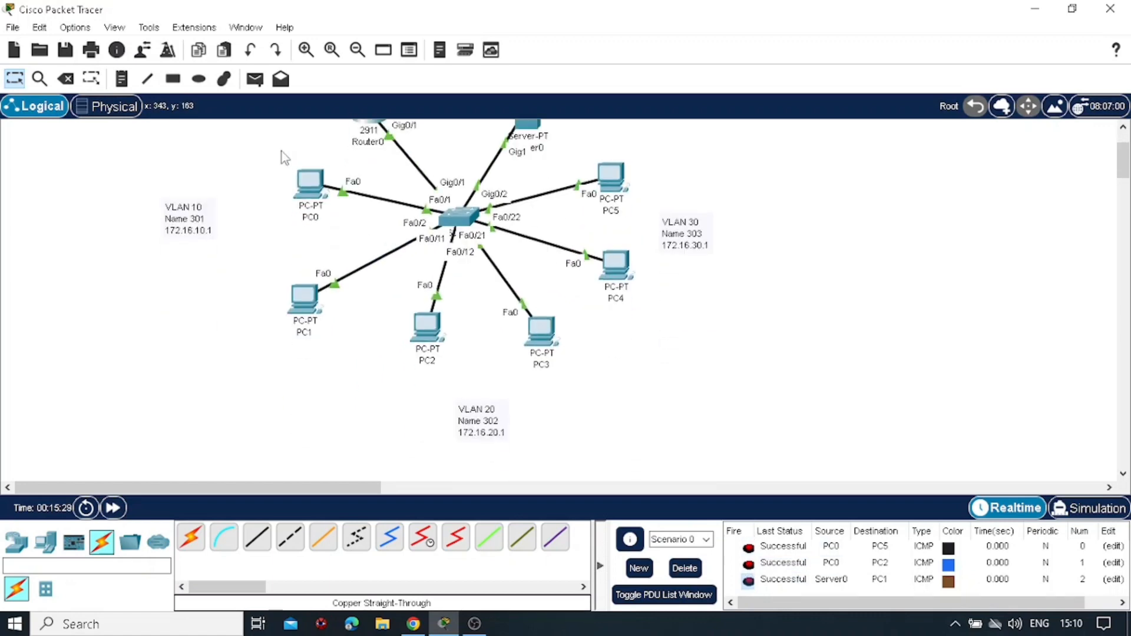
pyautogui.click(254, 78)
pyautogui.scroll(1, 412, 156)
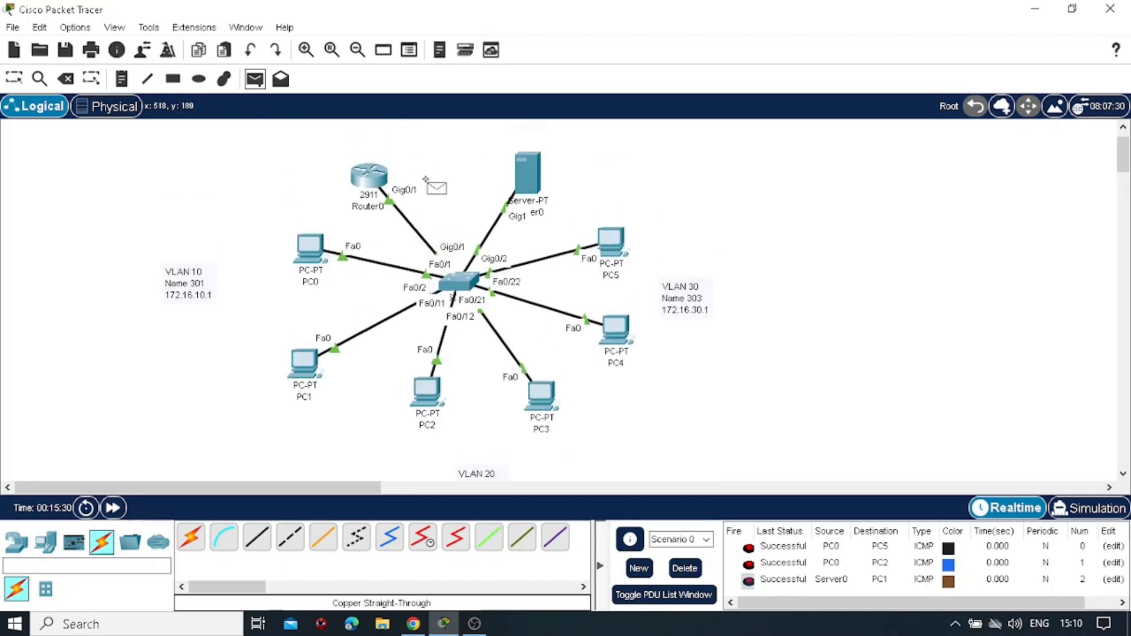
pyautogui.click(526, 176)
pyautogui.click(314, 258)
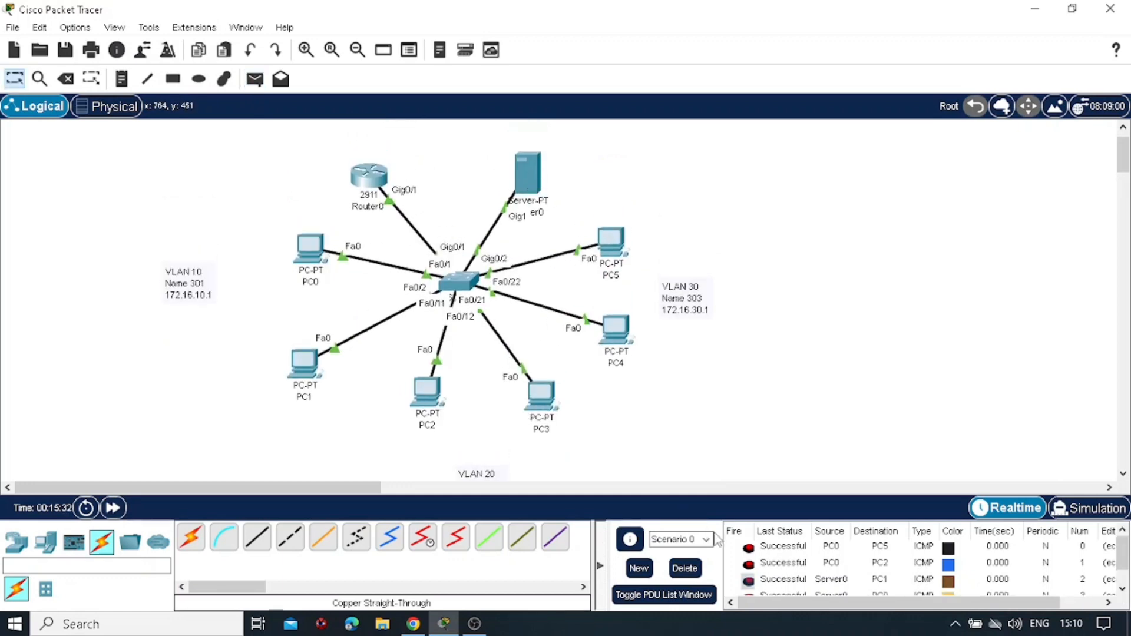
pyautogui.click(684, 568)
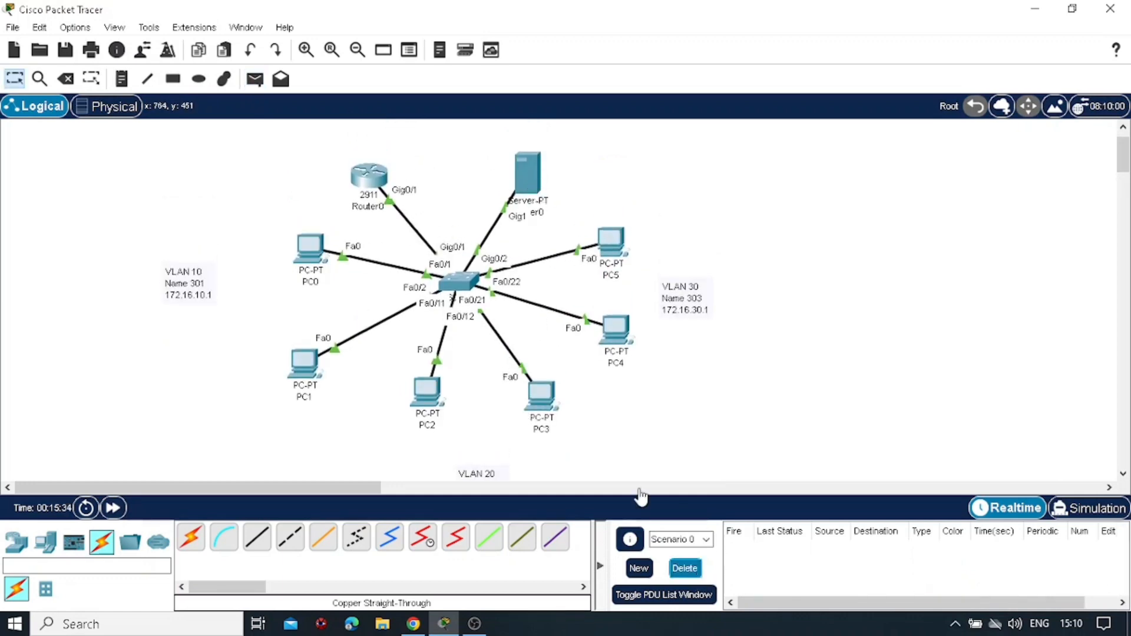
# Test connectivity to VLAN 30 by sending a simple PDU from Server0 to PC4, and fire it again from the PDU list
pyautogui.click(255, 79)
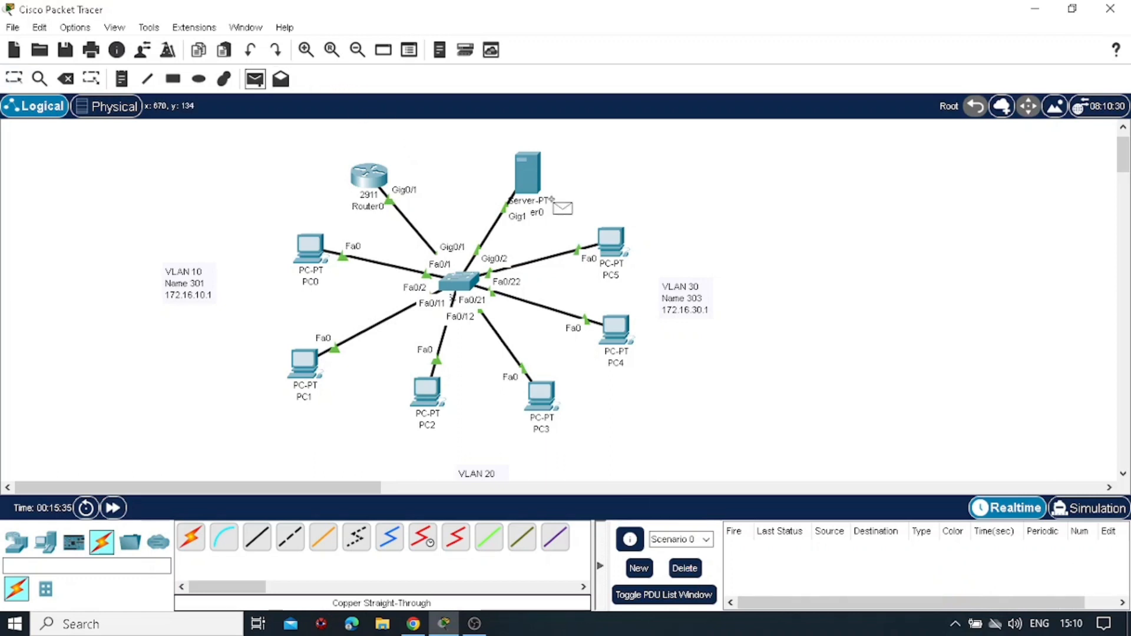
pyautogui.click(527, 179)
pyautogui.click(609, 326)
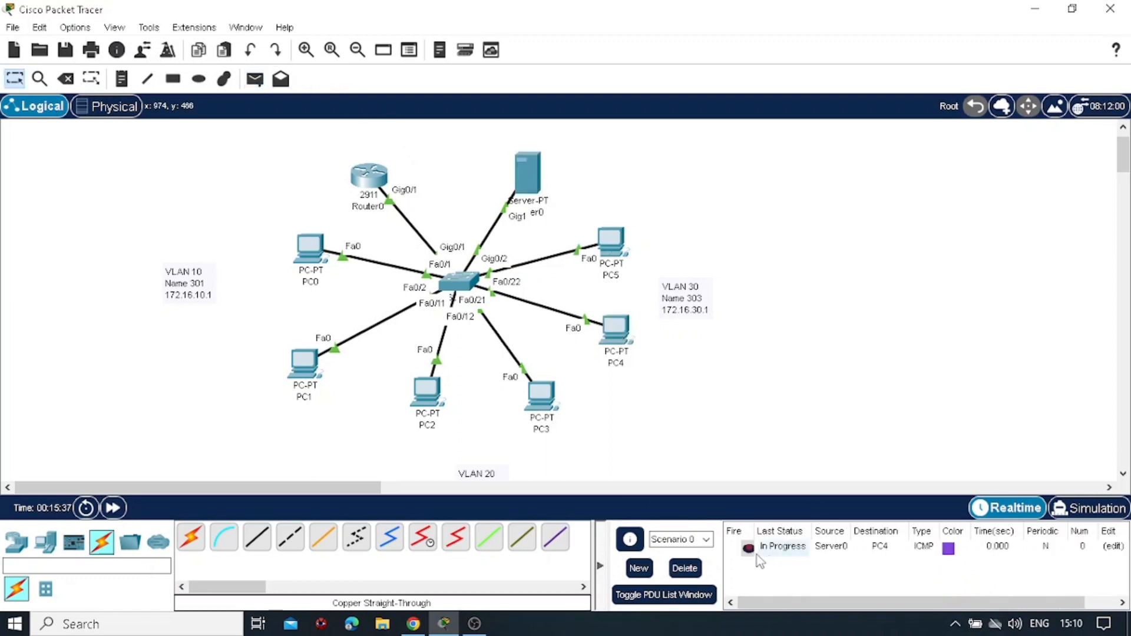
pyautogui.click(749, 548)
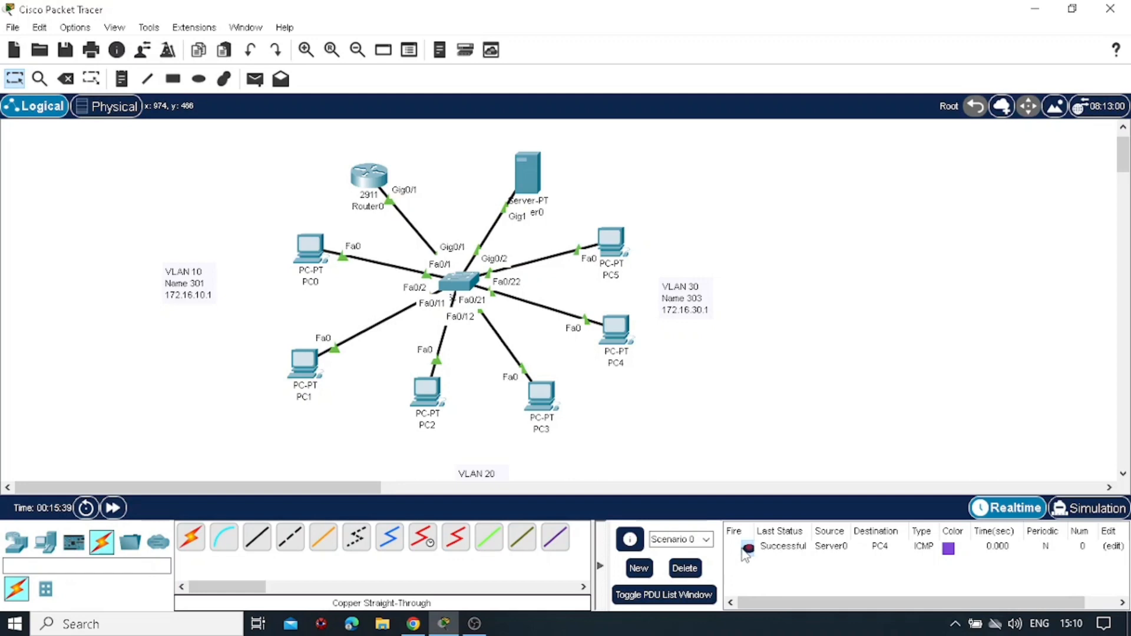
pyautogui.scroll(2, 598, 298)
pyautogui.scroll(-5, 599, 299)
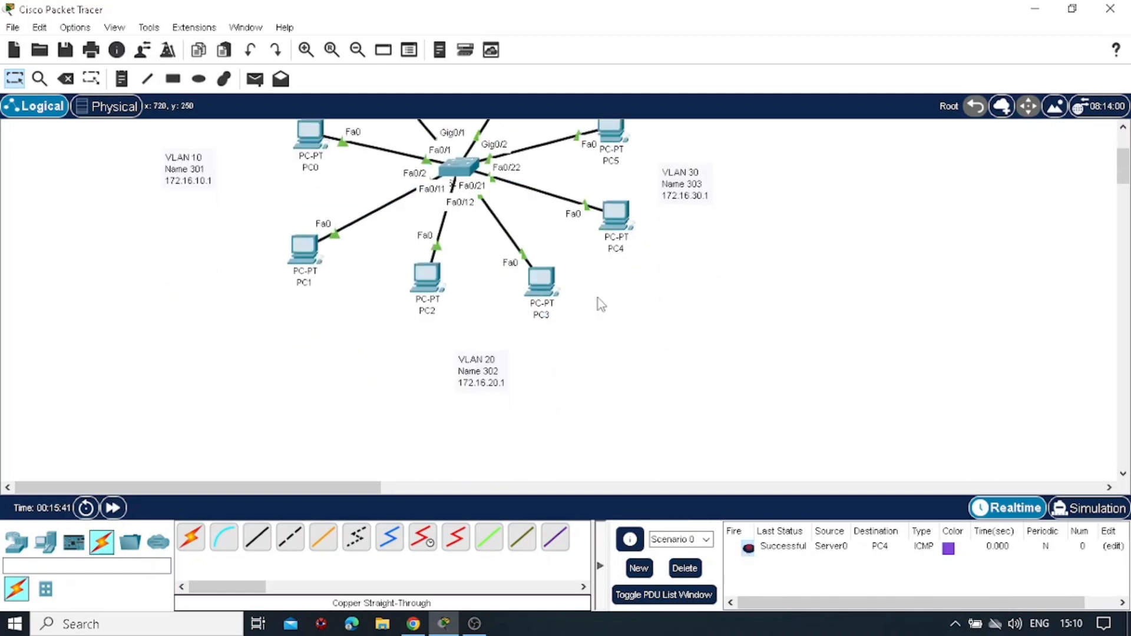
pyautogui.scroll(3, 598, 298)
pyautogui.scroll(-5, 598, 298)
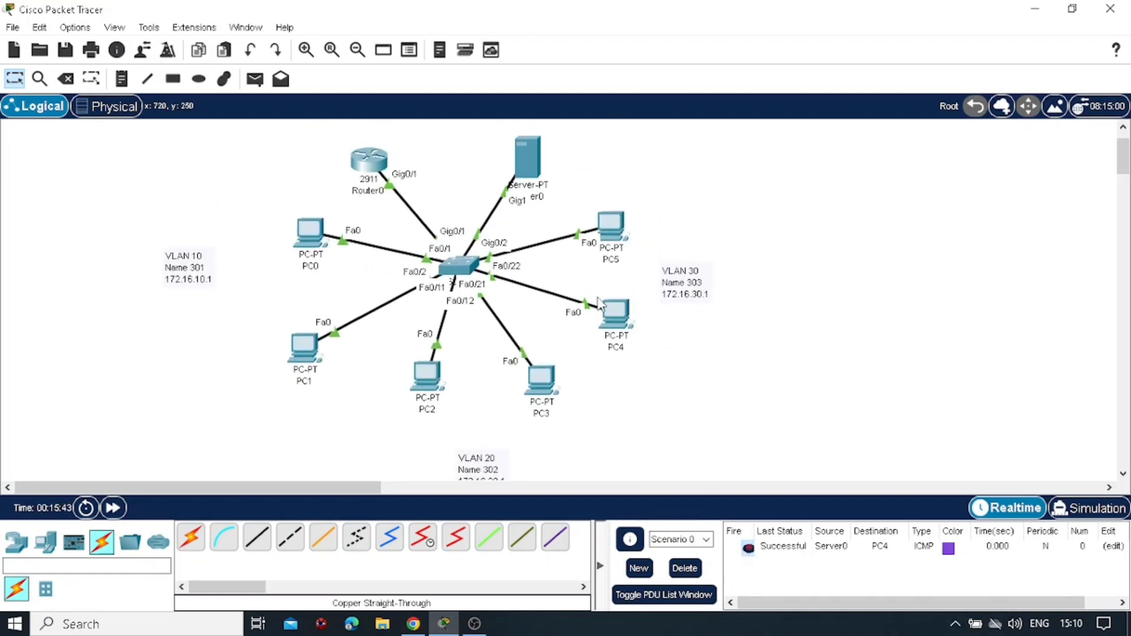
pyautogui.scroll(3, 599, 298)
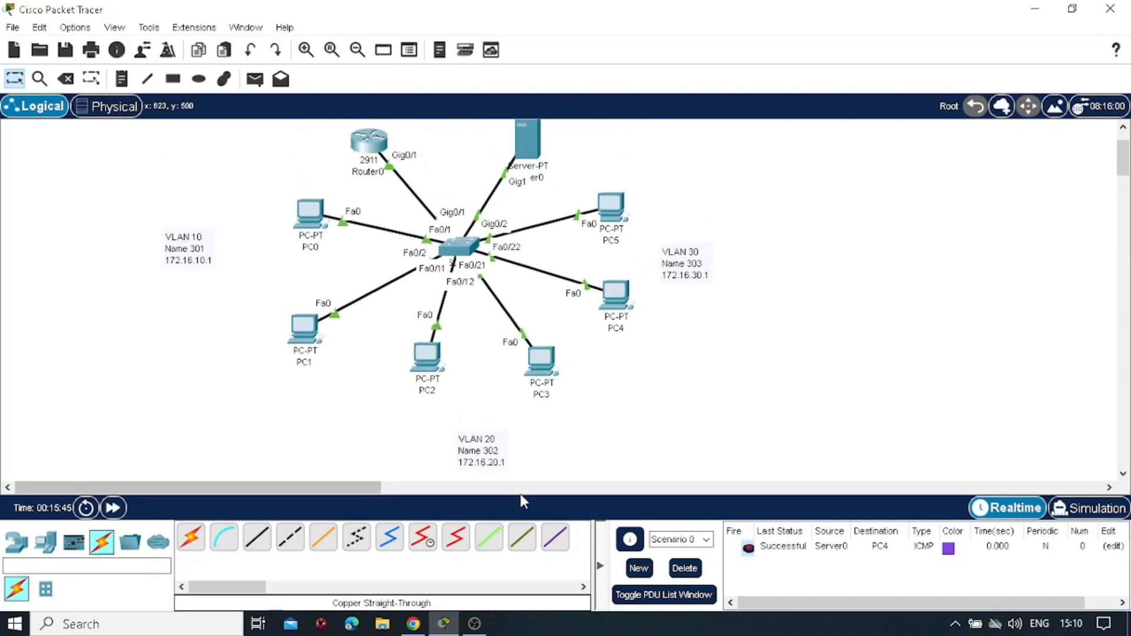